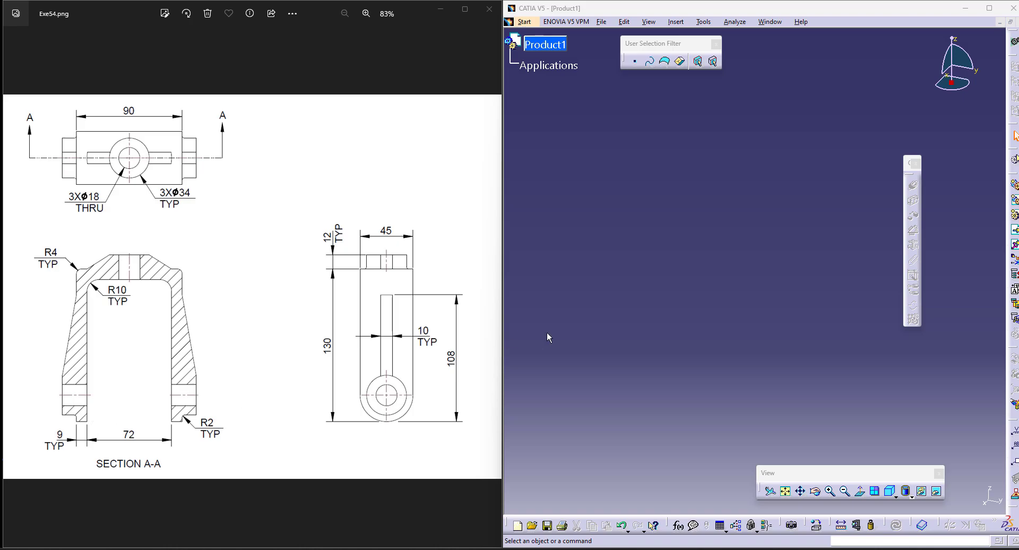
# Step: Create a new part in the Part Design workbench and open a sketch on the yz plane
pyautogui.click(525, 22)
pyautogui.moveTo(558, 51)
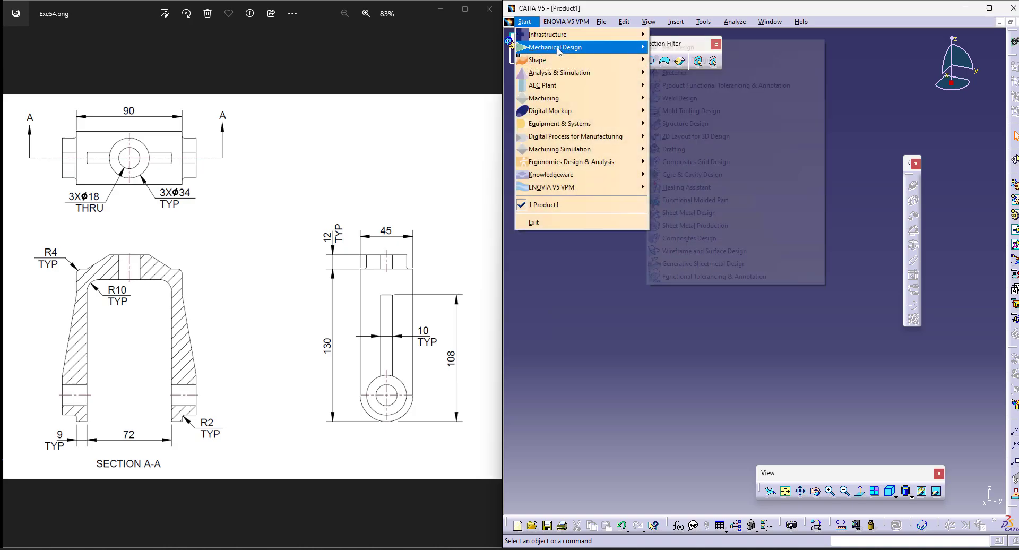
pyautogui.click(679, 49)
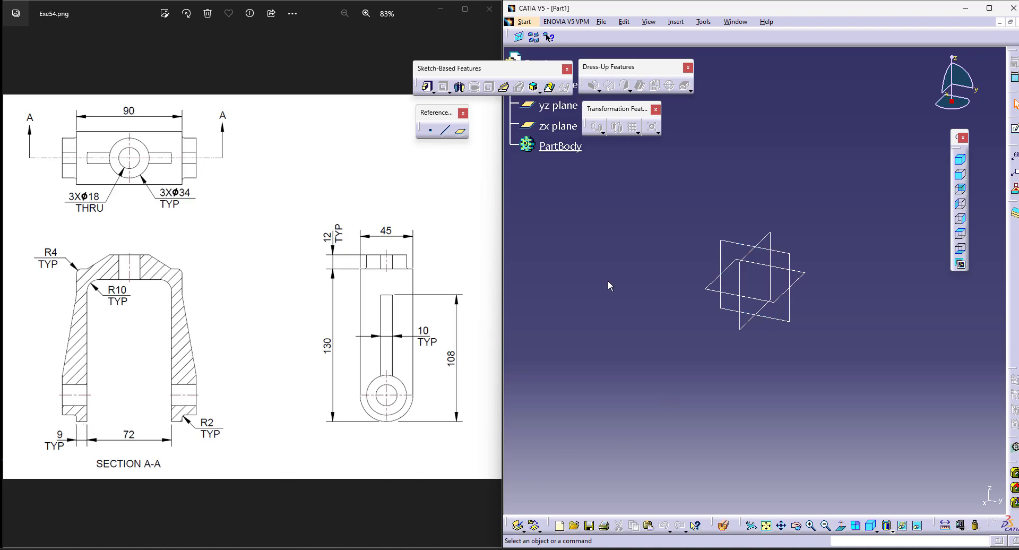
pyautogui.click(728, 249)
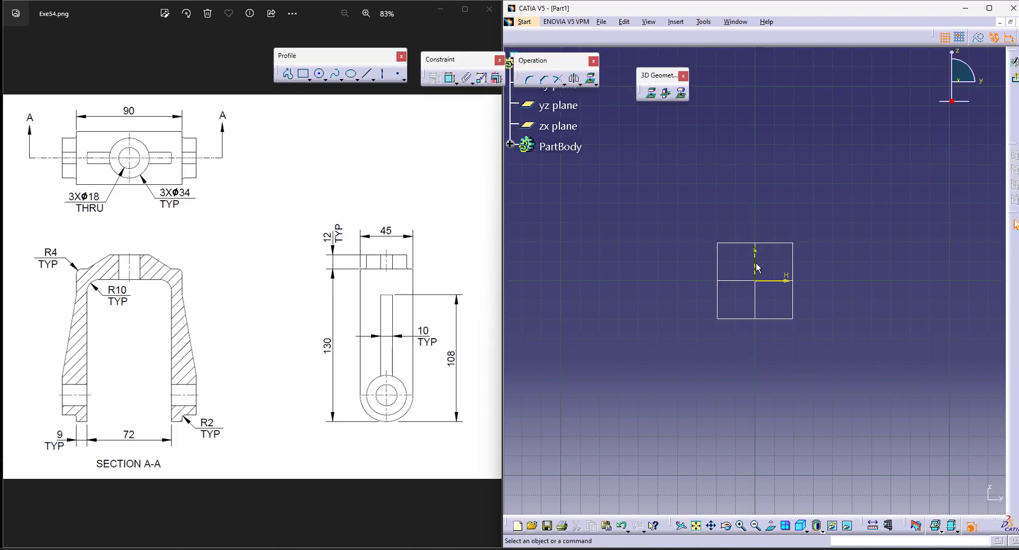
# Step: Place a point on the horizontal axis to the left of the origin and mirror it about the vertical axis
pyautogui.click(397, 74)
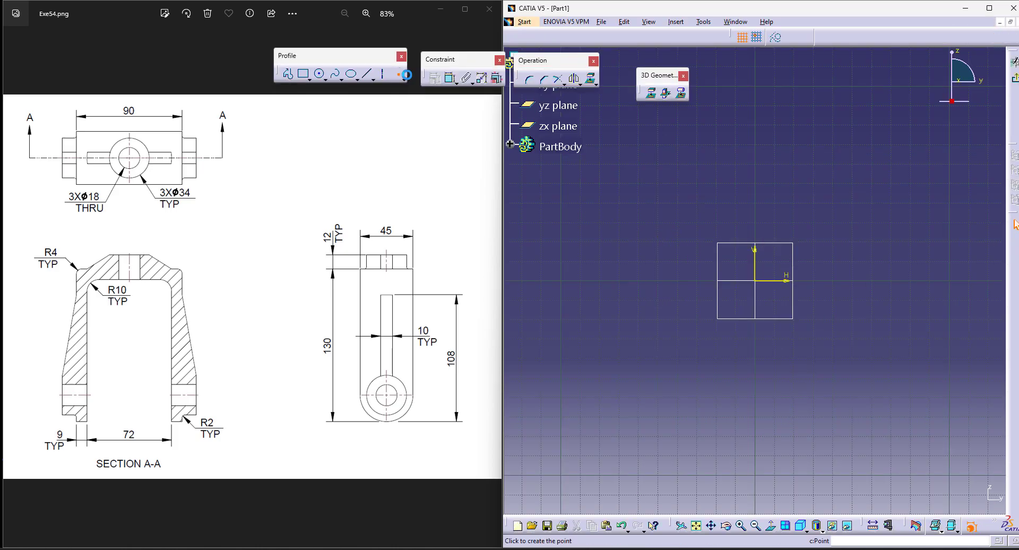
pyautogui.click(681, 278)
pyautogui.click(576, 78)
pyautogui.click(756, 267)
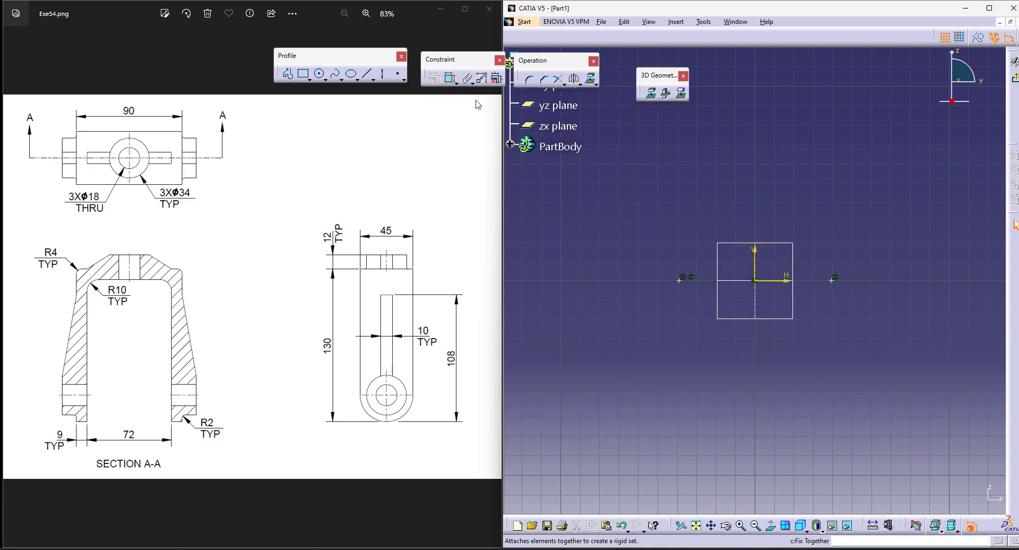
# Step: Constrain the distance between the two mirrored points to 72 mm and exit the sketch
pyautogui.click(451, 78)
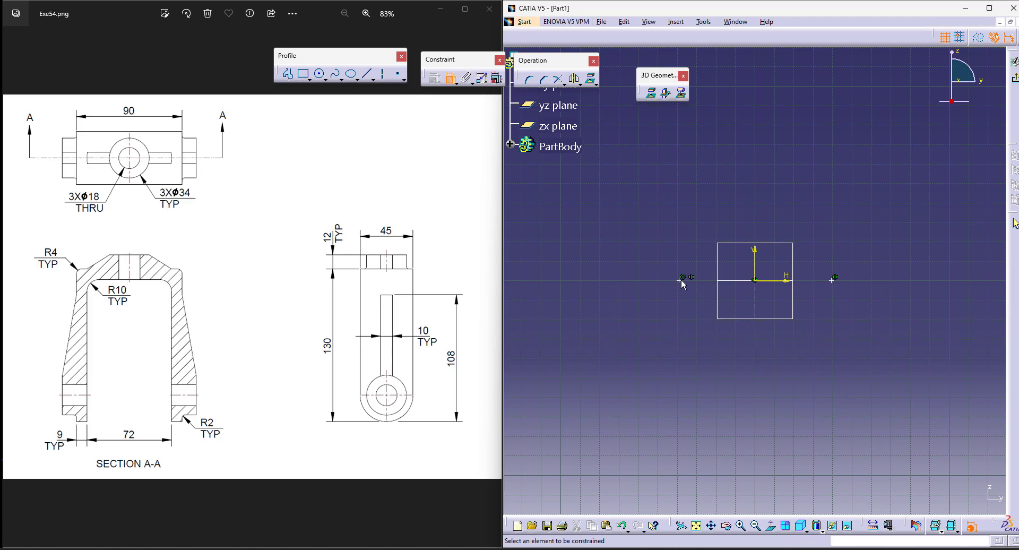
pyautogui.click(681, 280)
pyautogui.click(833, 279)
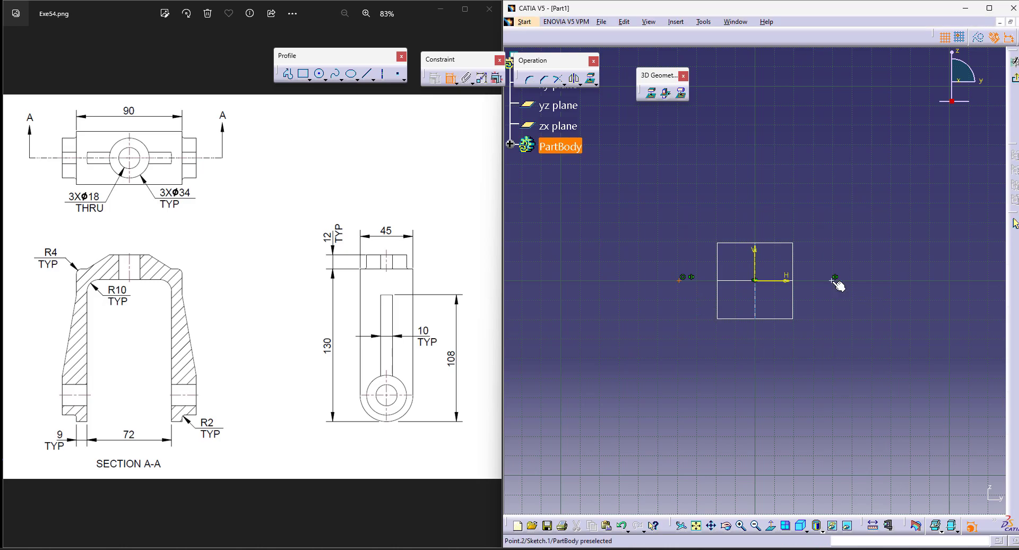
pyautogui.click(762, 372)
pyautogui.doubleClick(762, 369)
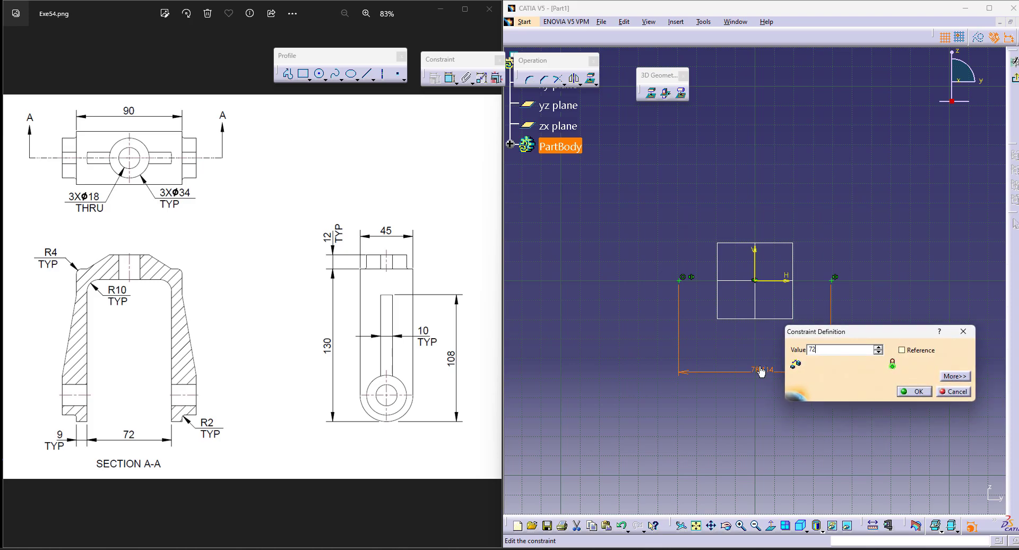
pyautogui.write('72')
pyautogui.press('Return')
pyautogui.click(1016, 78)
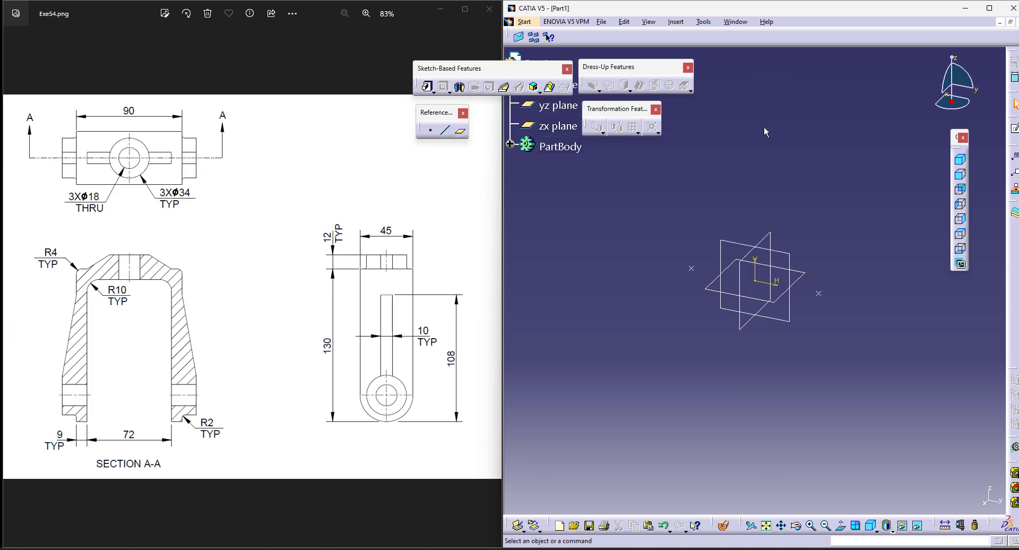
# Step: Start a pad with a new sketch on the yz plane, project the left reference point into it and make the projection a construction element
pyautogui.click(426, 87)
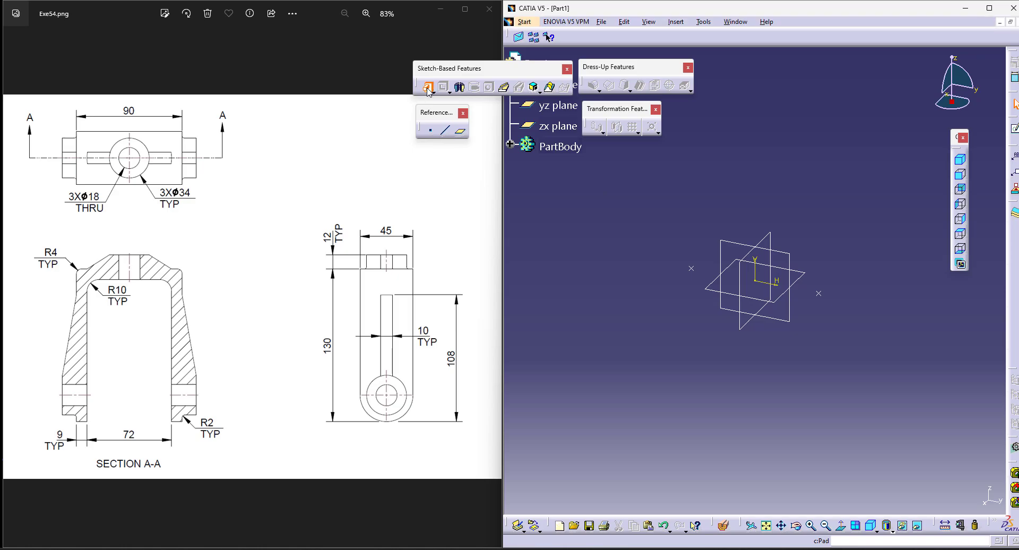
pyautogui.click(785, 282)
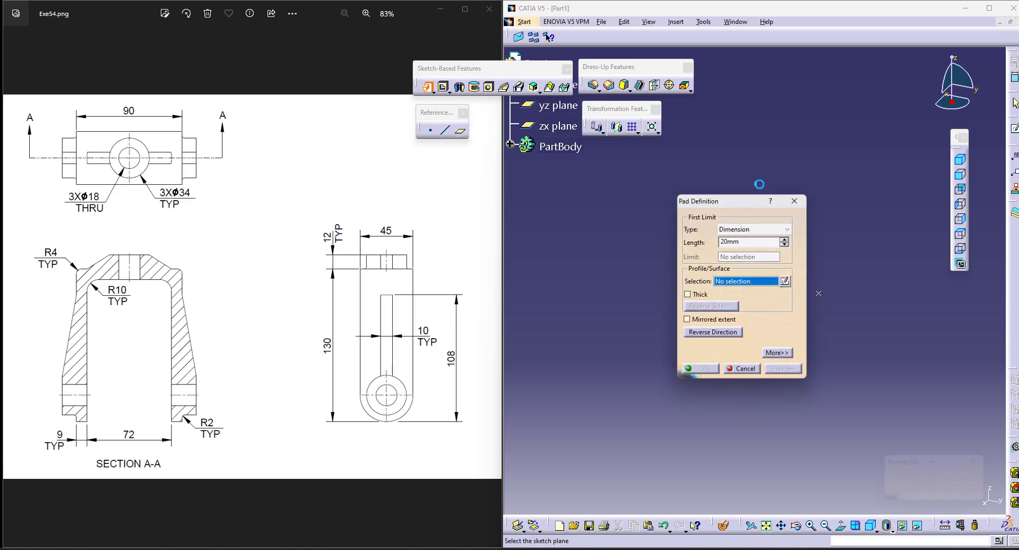
pyautogui.click(723, 247)
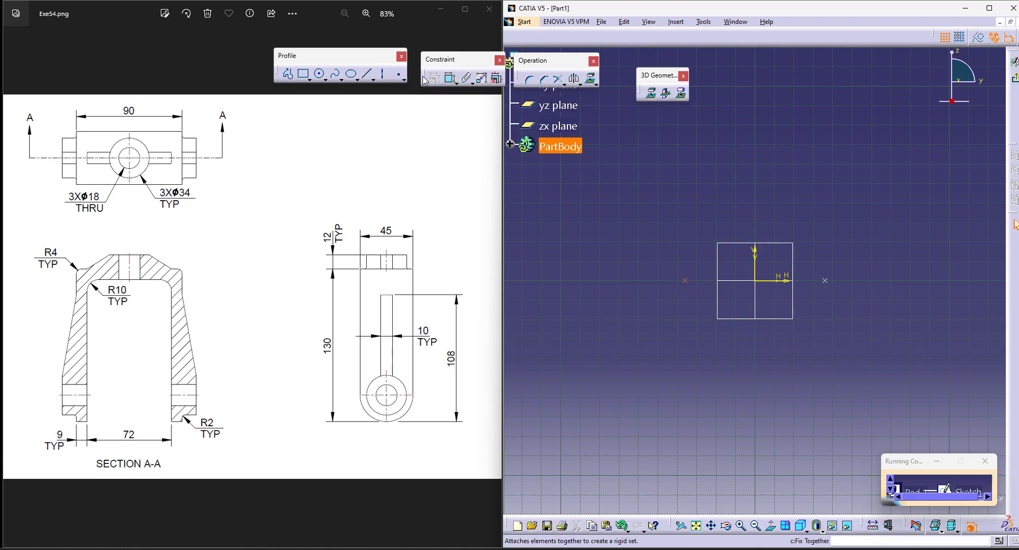
pyautogui.click(591, 79)
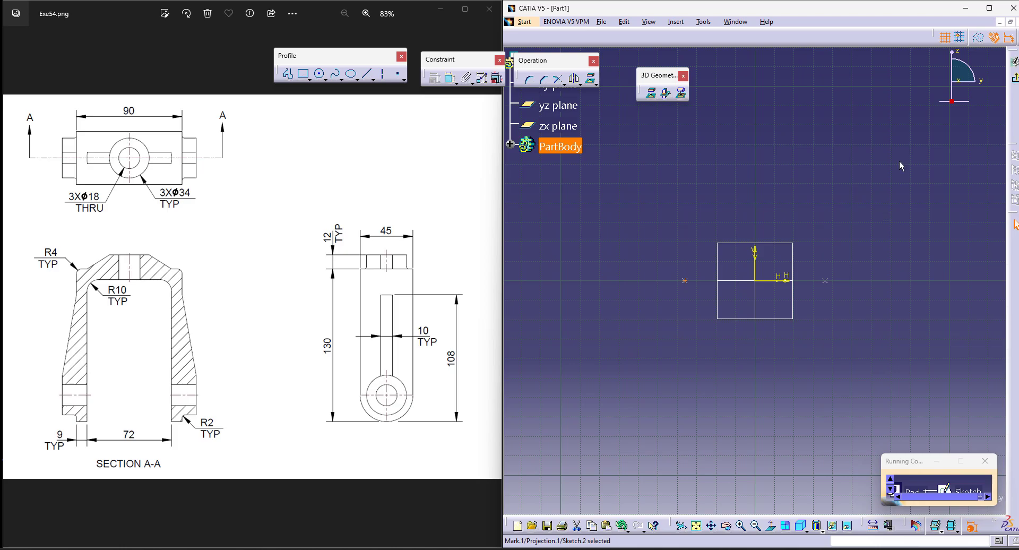
pyautogui.click(978, 38)
pyautogui.click(903, 188)
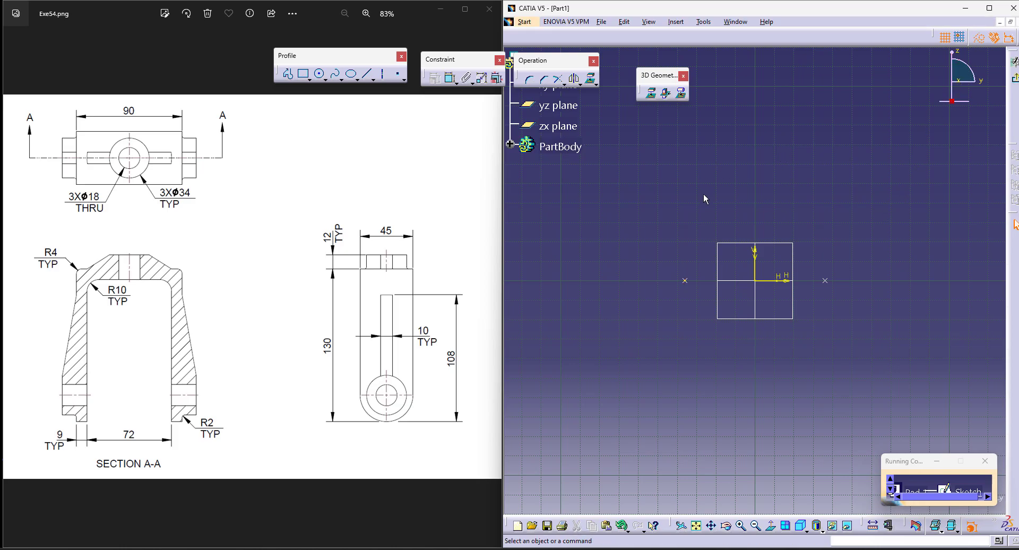
# Step: Sketch a narrow upright rectangle about 78 mm tall, with its lower inner corner on the projected left point
pyautogui.click(303, 76)
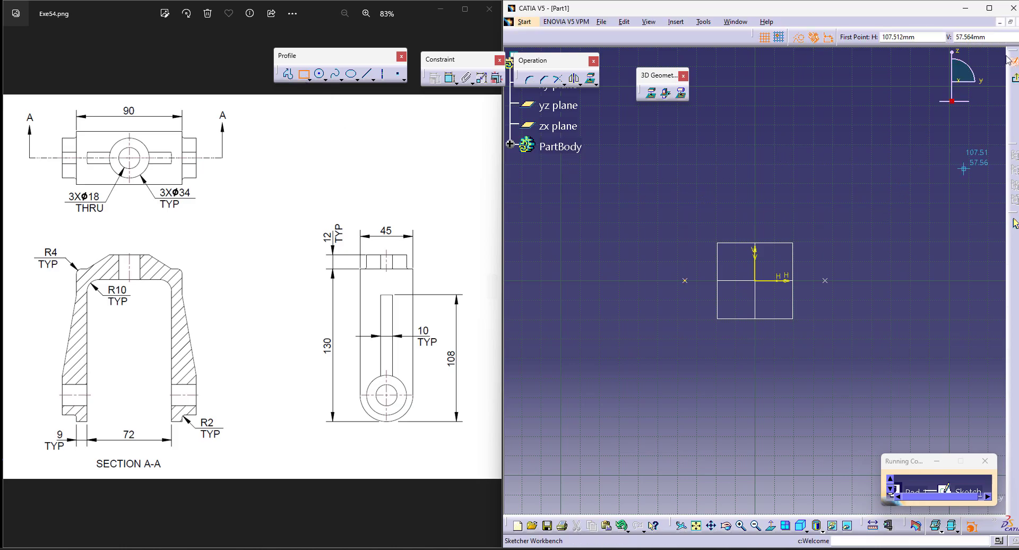
pyautogui.click(685, 280)
pyautogui.click(667, 129)
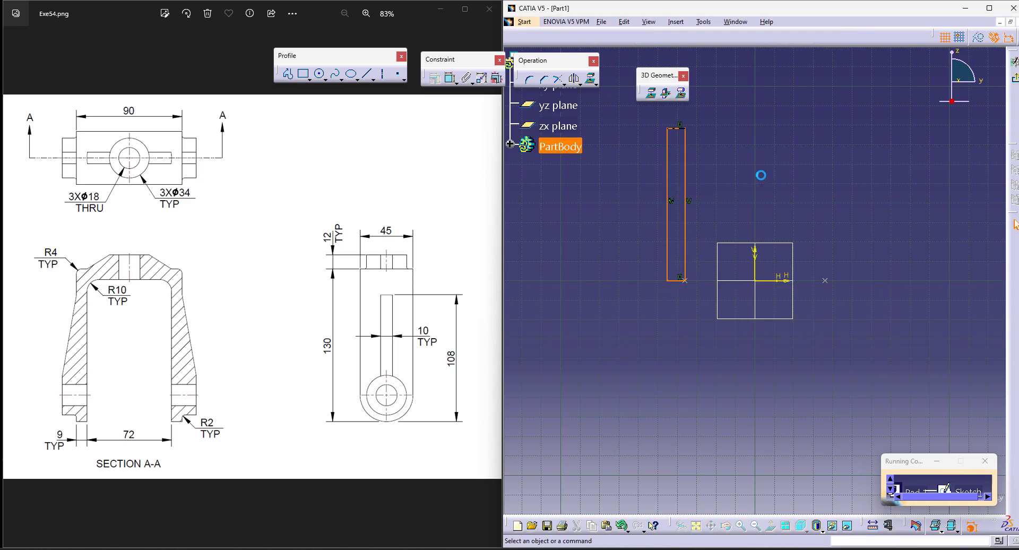
pyautogui.moveTo(769, 175); pyautogui.dragTo(770, 194, button='middle')
# Step: Dimension the rectangle's width between its two vertical sides and set it to 9 mm
pyautogui.click(450, 78)
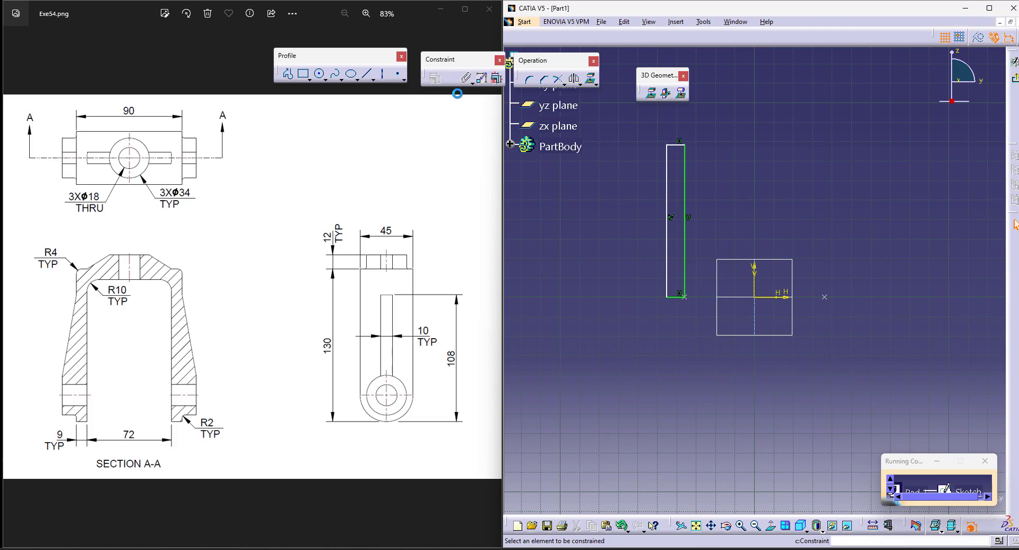
pyautogui.click(684, 272)
pyautogui.click(668, 259)
pyautogui.click(644, 314)
pyautogui.doubleClick(644, 313)
pyautogui.write('9')
pyautogui.press('Return')
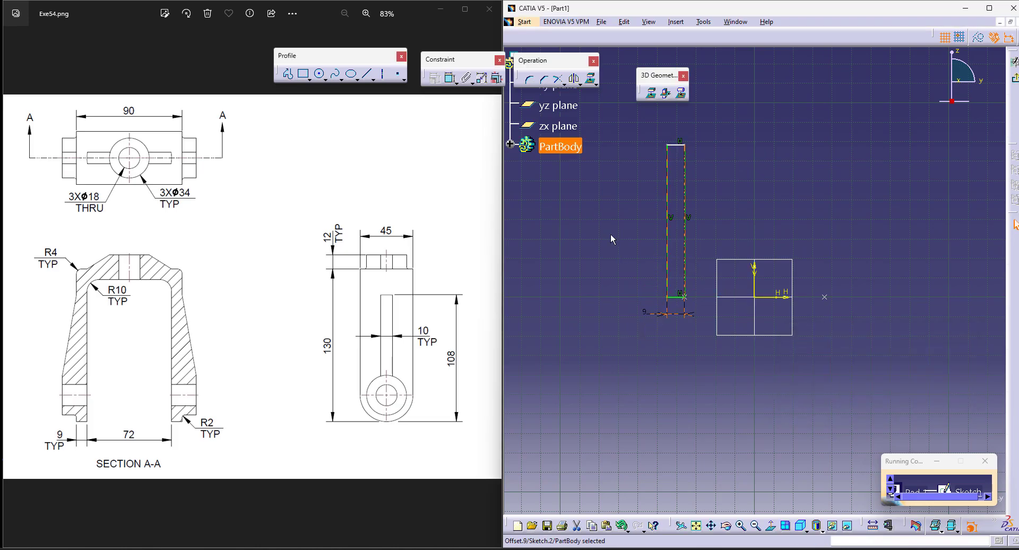
# Step: Dimension the rectangle's height along its left side and set it to 130 mm
pyautogui.click(451, 78)
pyautogui.click(672, 252)
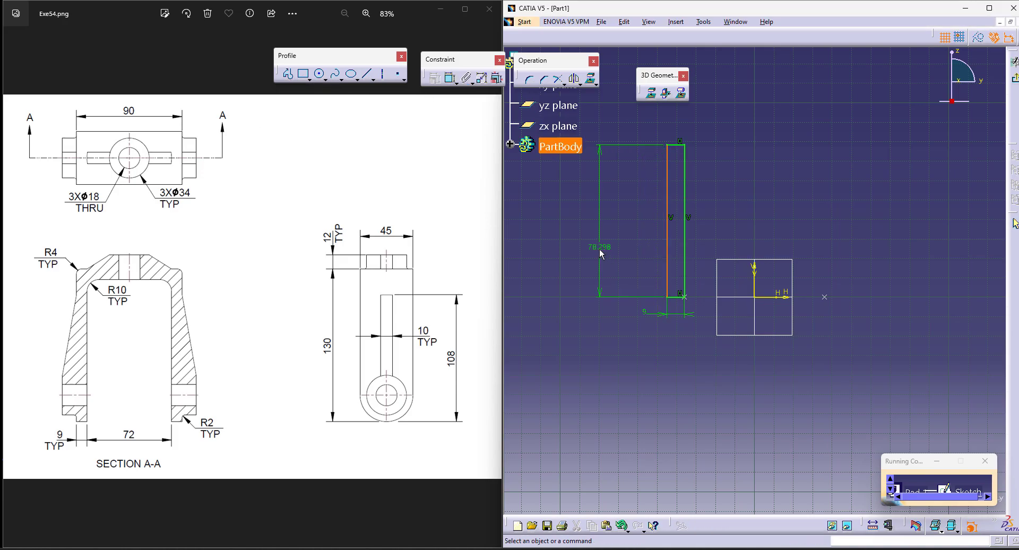
pyautogui.click(604, 250)
pyautogui.doubleClick(604, 250)
pyautogui.write('130mm')
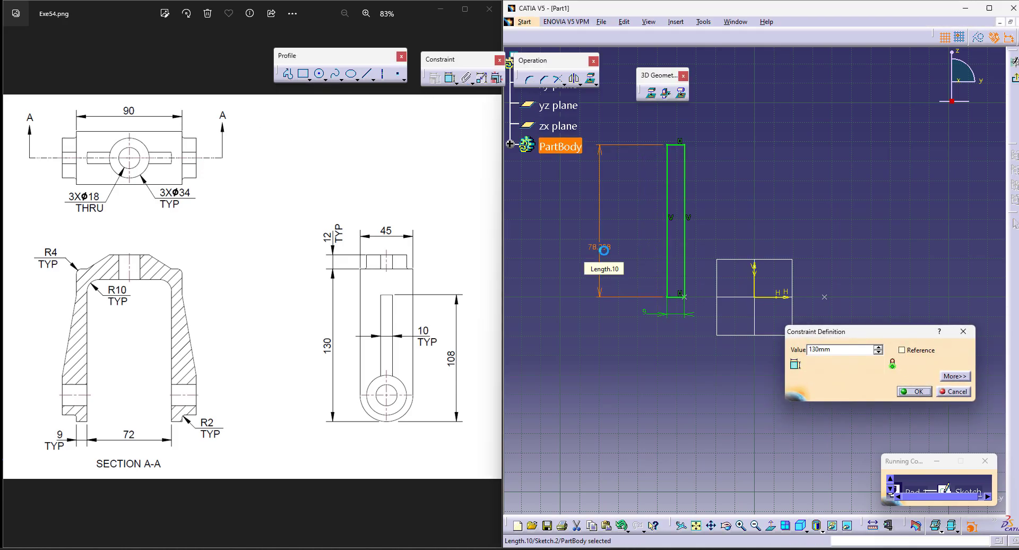
pyautogui.press('Return')
pyautogui.moveTo(849, 155); pyautogui.dragTo(828, 291, button='middle')
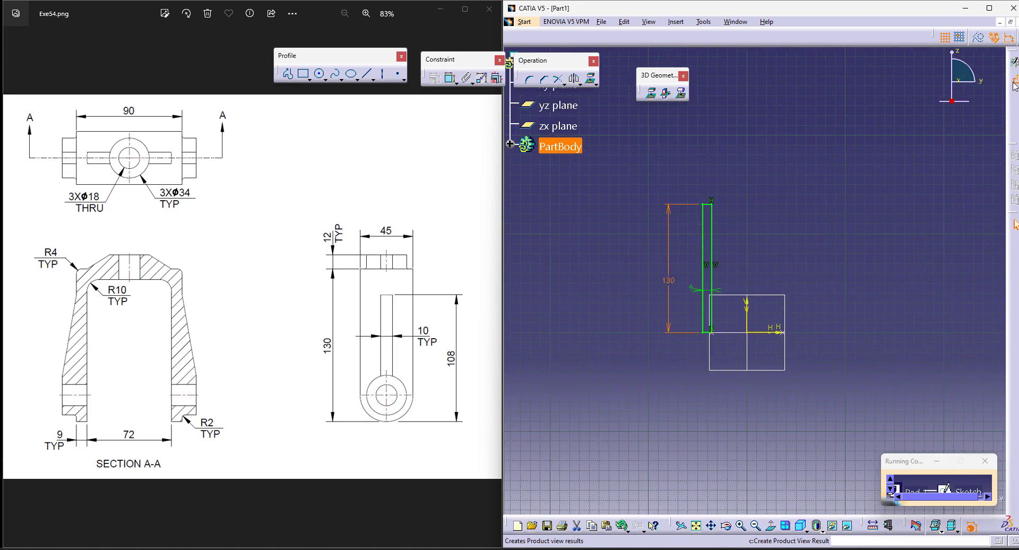
# Step: Exit the sketch and pad the rectangle using the Dimension limit type with mirrored extent
pyautogui.click(1015, 82)
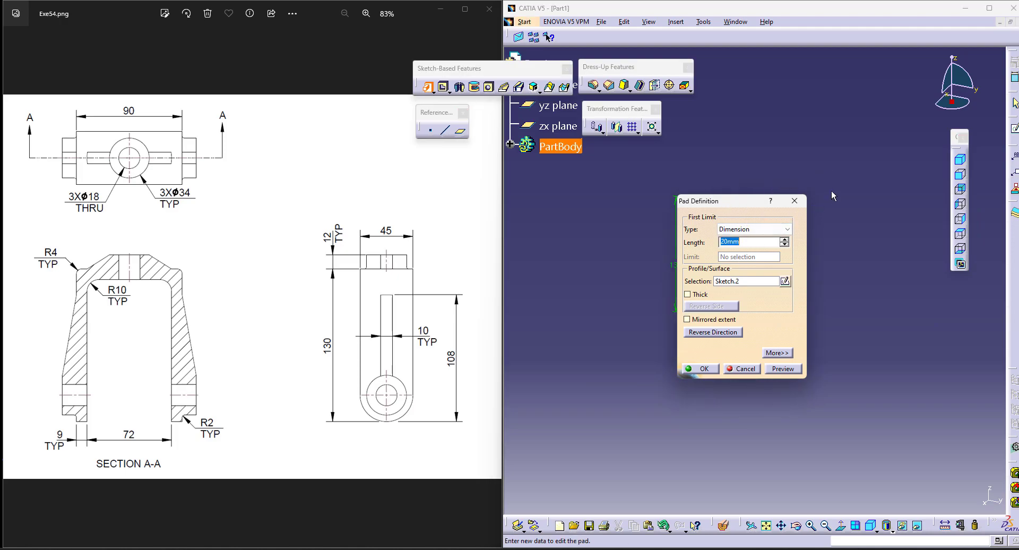
pyautogui.click(766, 231)
pyautogui.click(754, 238)
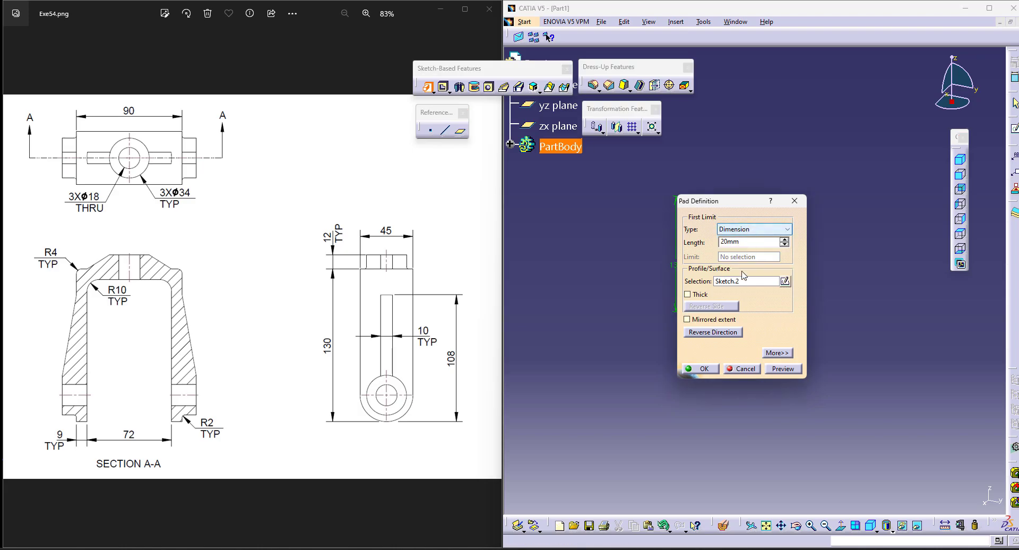
pyautogui.click(688, 319)
pyautogui.doubleClick(756, 243)
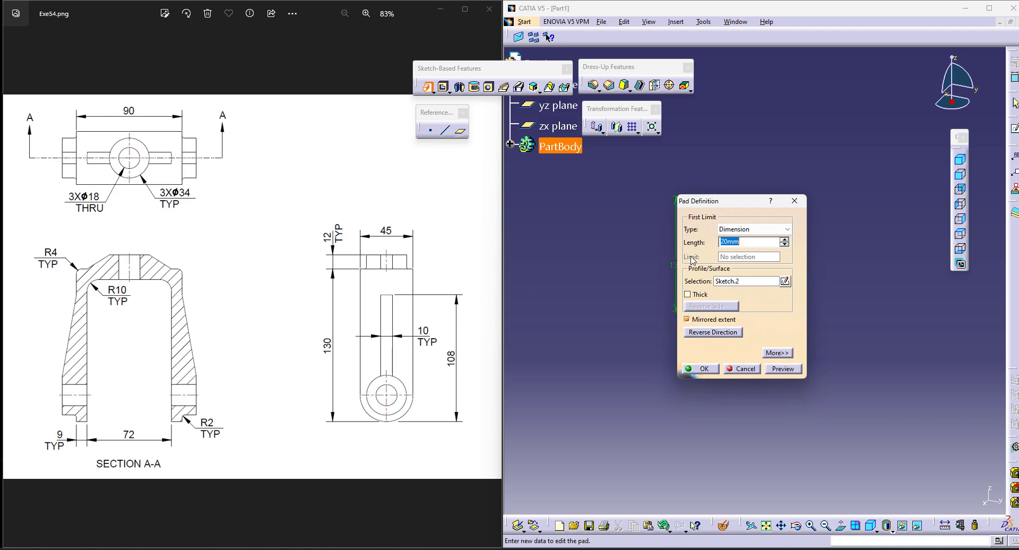
pyautogui.click(701, 368)
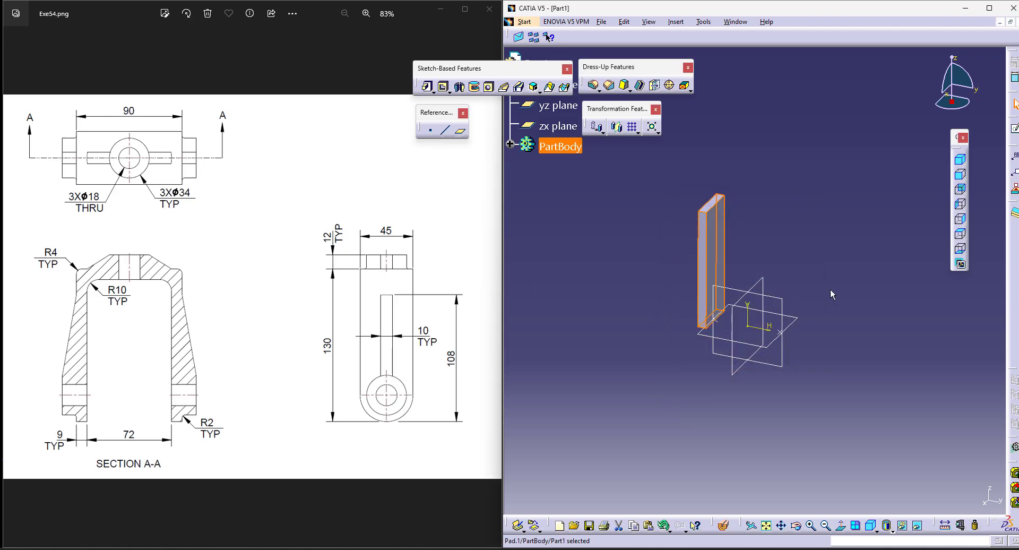
# Step: Mirror the padded plate about the zx plane to create the opposite leg
pyautogui.moveTo(830, 346); pyautogui.dragTo(737, 275, button='middle')
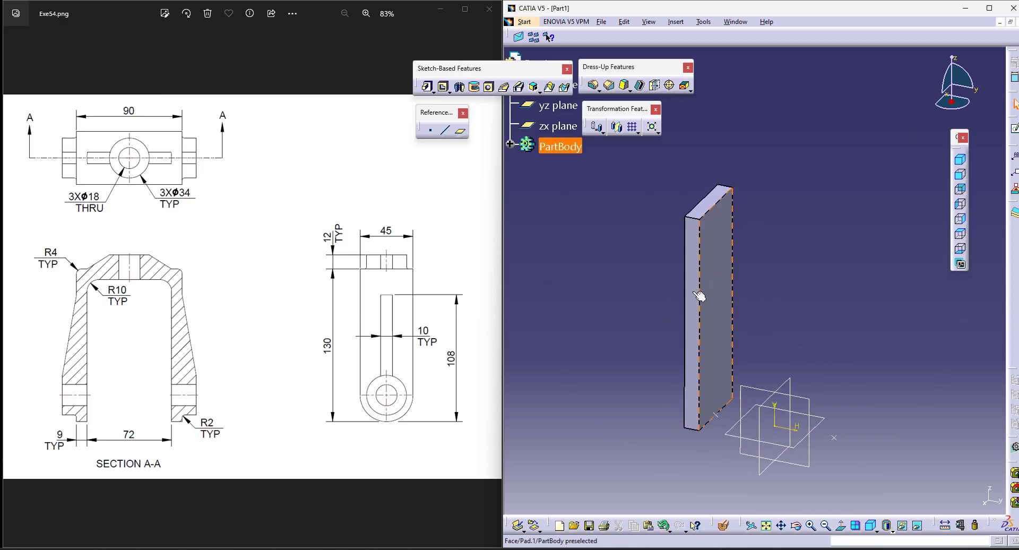
pyautogui.click(510, 144)
pyautogui.click(566, 187)
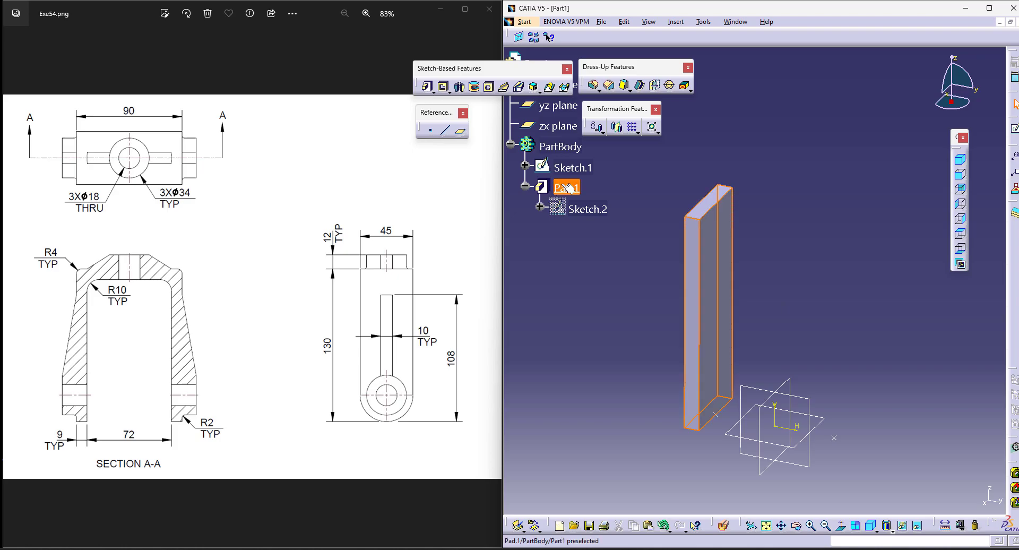
pyautogui.click(617, 127)
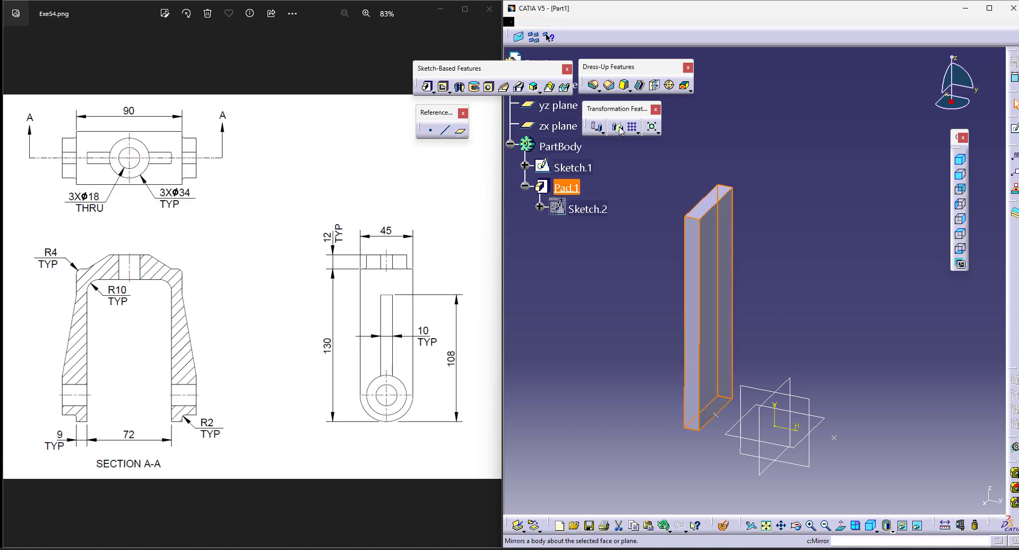
pyautogui.click(789, 388)
pyautogui.click(935, 500)
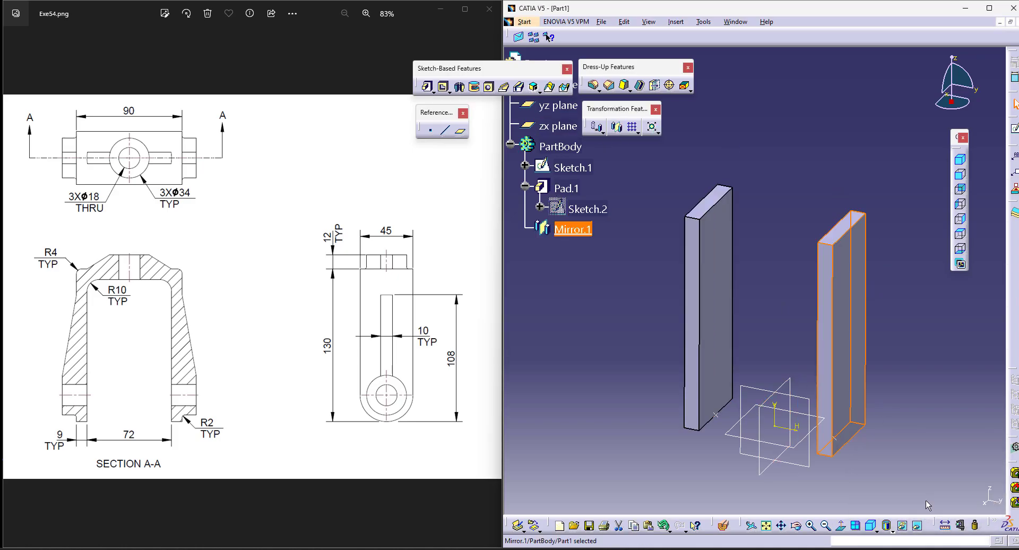
pyautogui.moveTo(906, 407); pyautogui.dragTo(875, 398, button='middle')
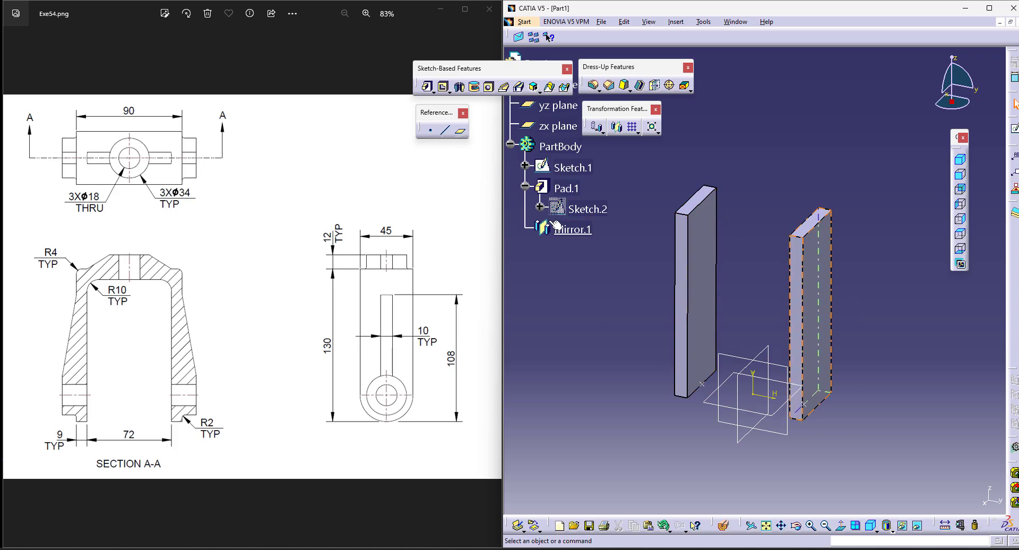
# Step: Delete the mirror feature of the plate
pyautogui.rightClick(582, 232)
pyautogui.click(621, 383)
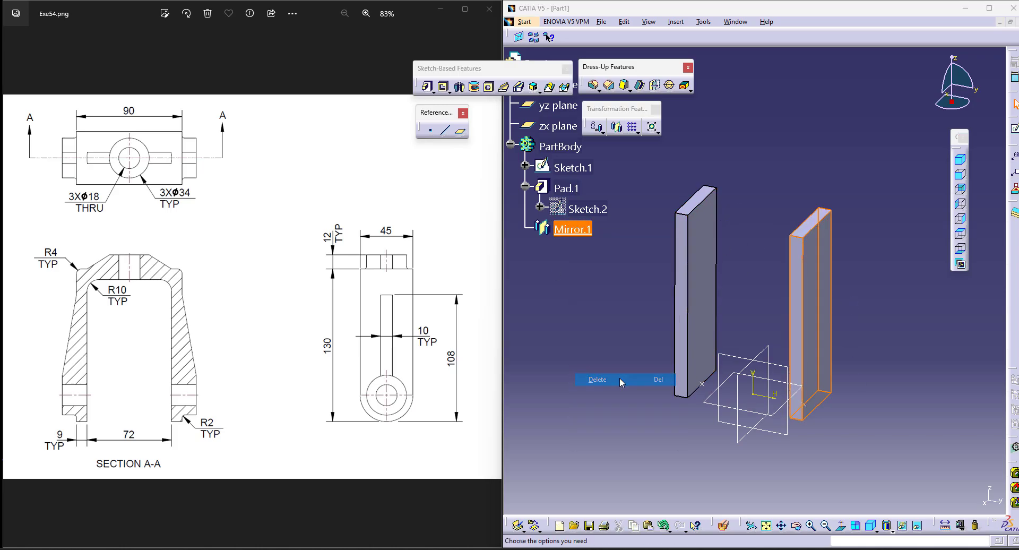
pyautogui.click(877, 299)
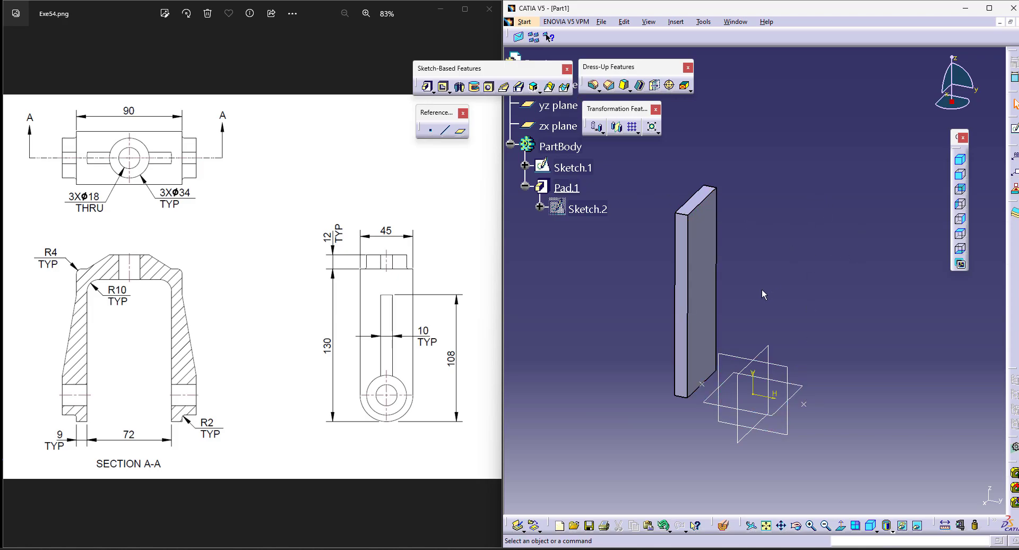
# Step: Start a pad with a new sketch on the yz plane and project the plate's inner vertical edge into it
pyautogui.click(428, 86)
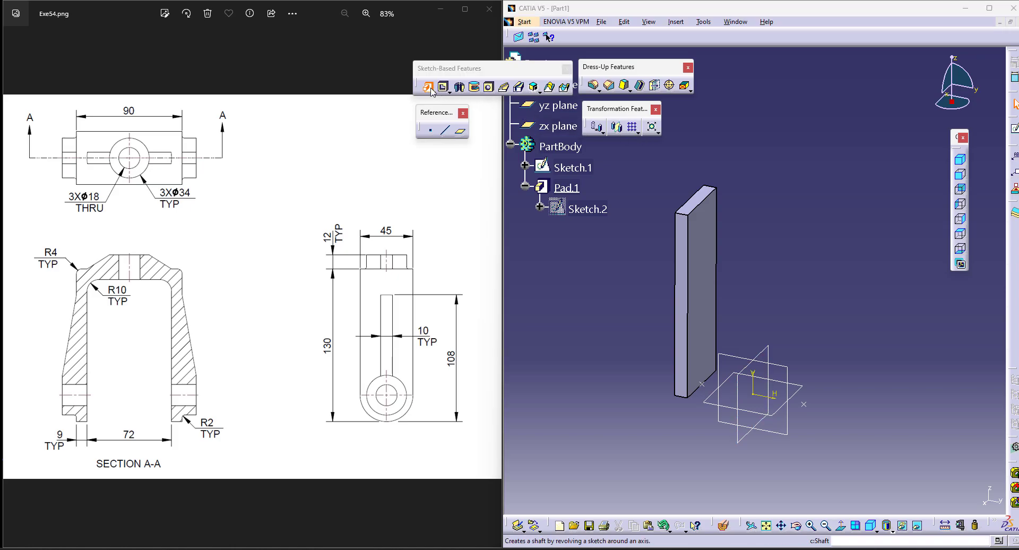
pyautogui.click(789, 285)
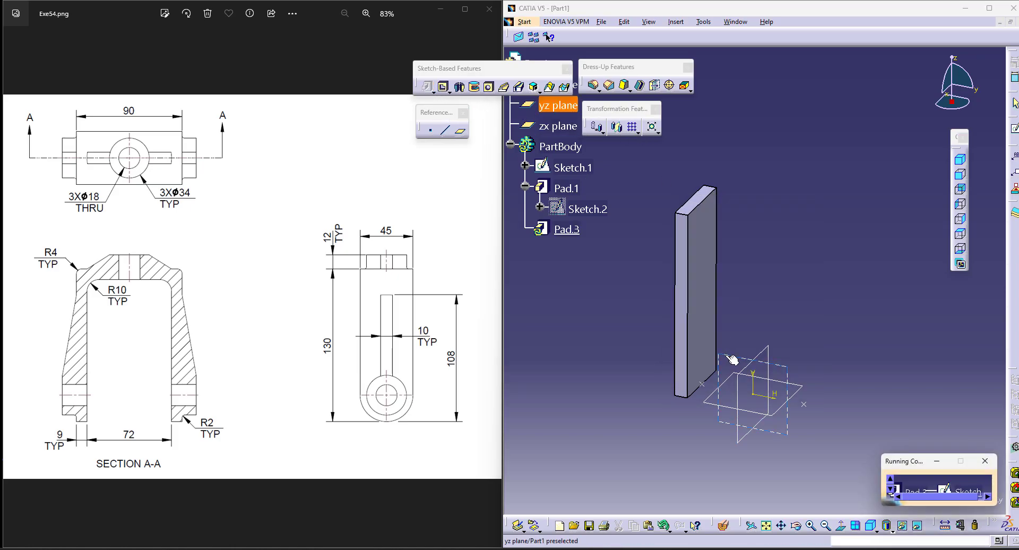
pyautogui.click(734, 357)
pyautogui.click(707, 241)
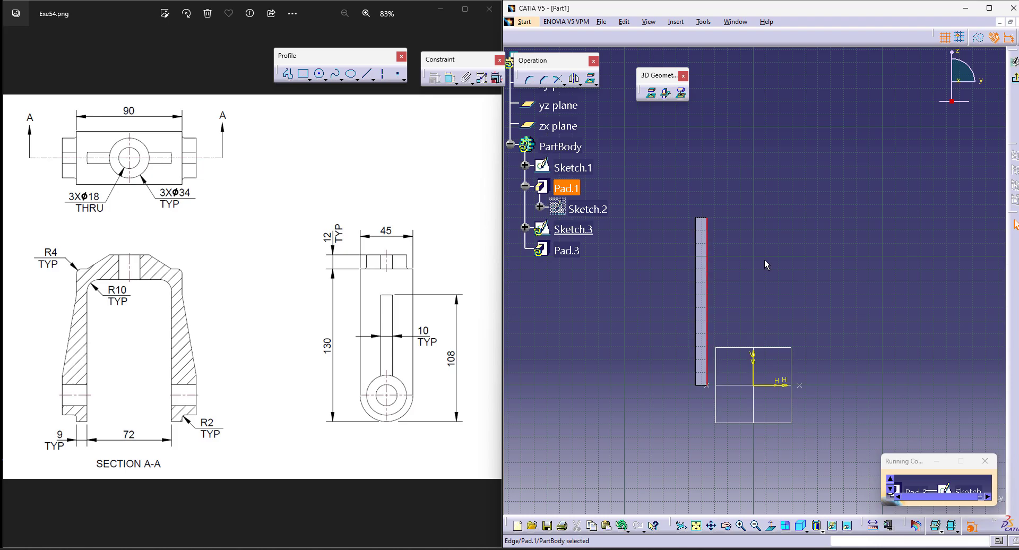
pyautogui.middleClick(766, 259)
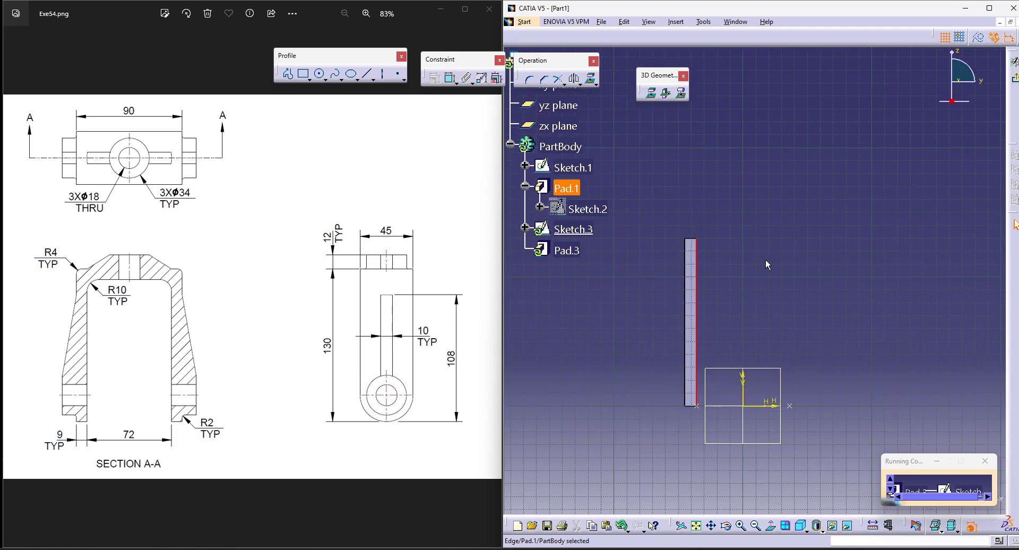
pyautogui.click(651, 93)
pyautogui.moveTo(783, 357)
pyautogui.mouseDown(button='middle')
pyautogui.moveTo(756, 323)
pyautogui.moveTo(768, 310)
pyautogui.moveTo(766, 270)
pyautogui.mouseUp(button='middle')
pyautogui.moveTo(591, 422)
pyautogui.mouseDown(button='middle')
pyautogui.moveTo(805, 314)
pyautogui.moveTo(803, 334)
pyautogui.mouseUp(button='middle')
# Step: Draw a horizontal rectangle from the upper end of the projected edge and set its height to 9 mm
pyautogui.click(304, 73)
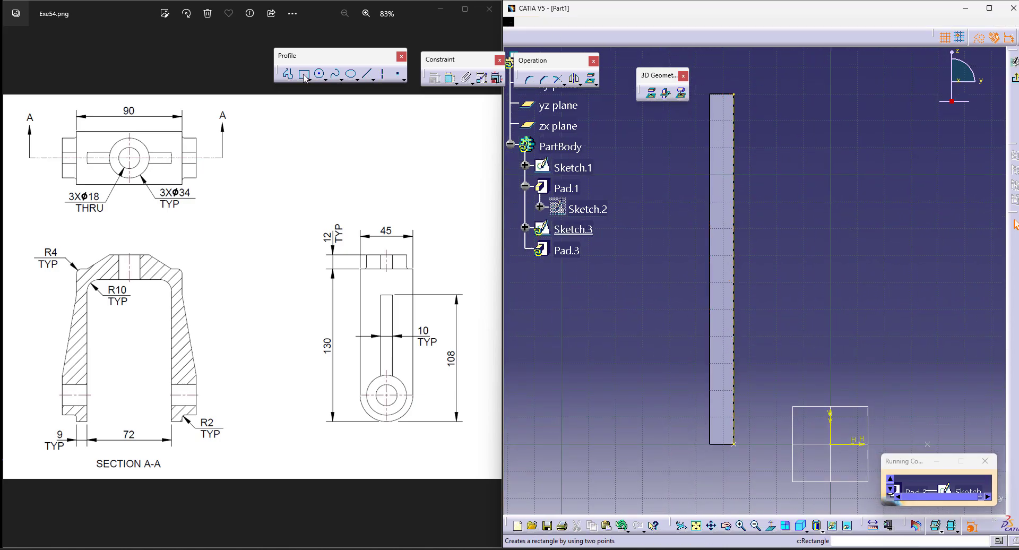
pyautogui.click(734, 95)
pyautogui.click(963, 126)
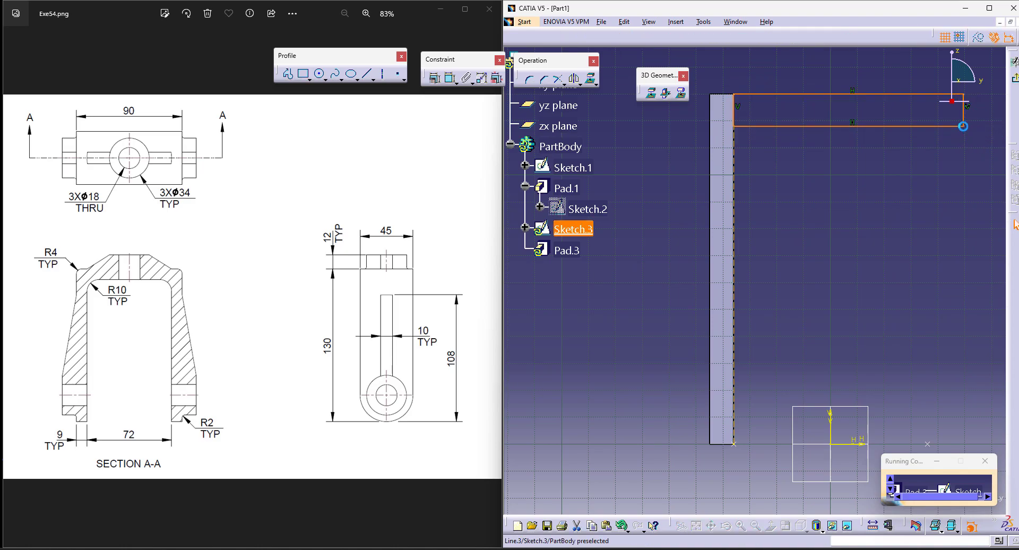
pyautogui.click(454, 81)
pyautogui.click(963, 111)
pyautogui.click(999, 160)
pyautogui.doubleClick(995, 154)
pyautogui.write('9')
pyautogui.press('Return')
# Step: Dimension from the plate's outer edge to the rectangle's far side and set the distance to 90 mm
pyautogui.keyDown('ctrl'); pyautogui.moveTo(858, 209); pyautogui.dragTo(909, 237, button='middle'); pyautogui.keyUp('ctrl')
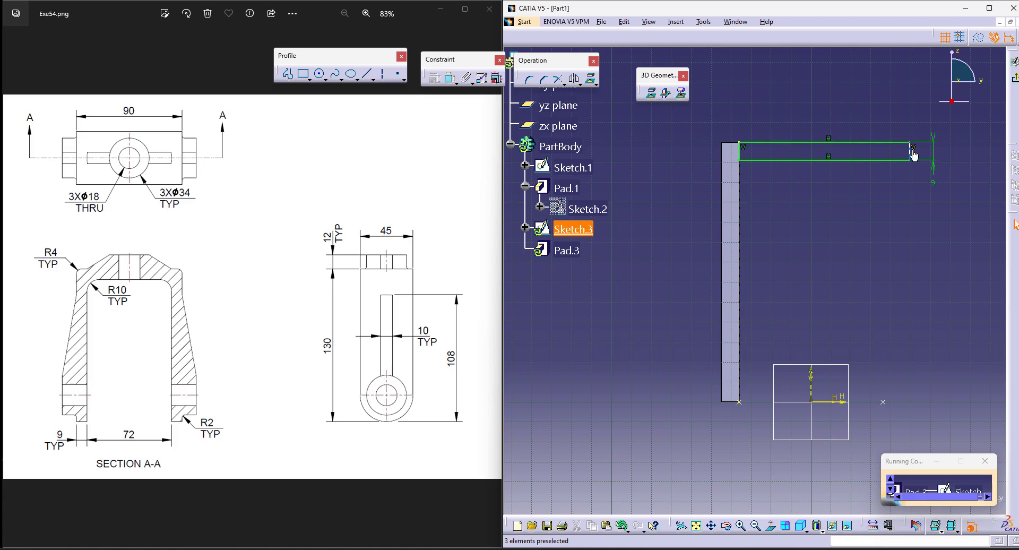
pyautogui.click(451, 79)
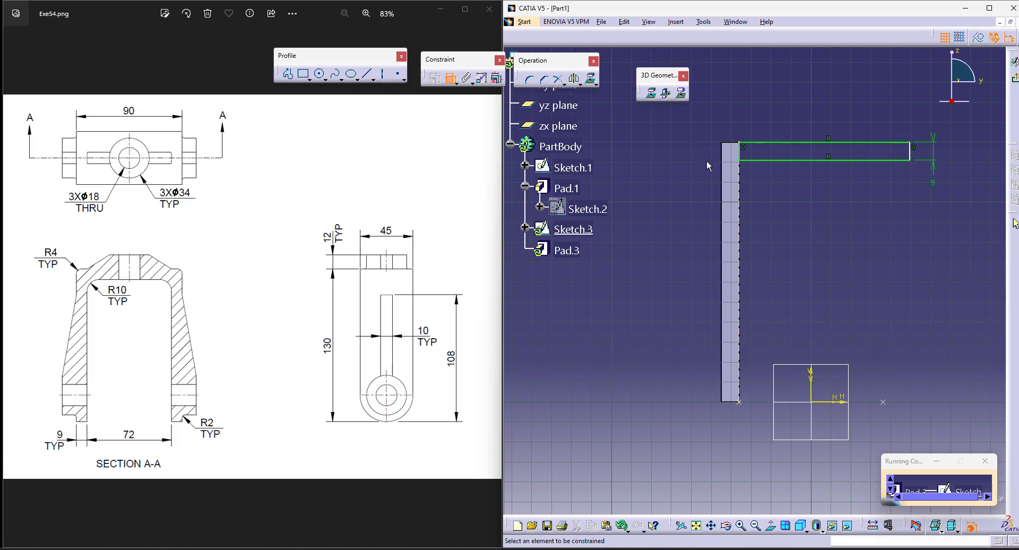
pyautogui.click(722, 185)
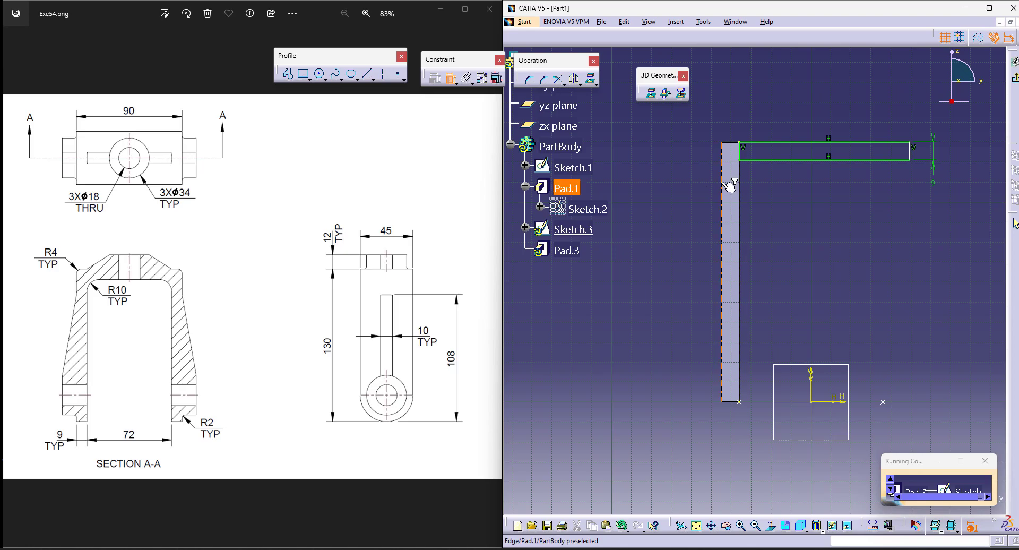
pyautogui.click(913, 153)
pyautogui.click(816, 82)
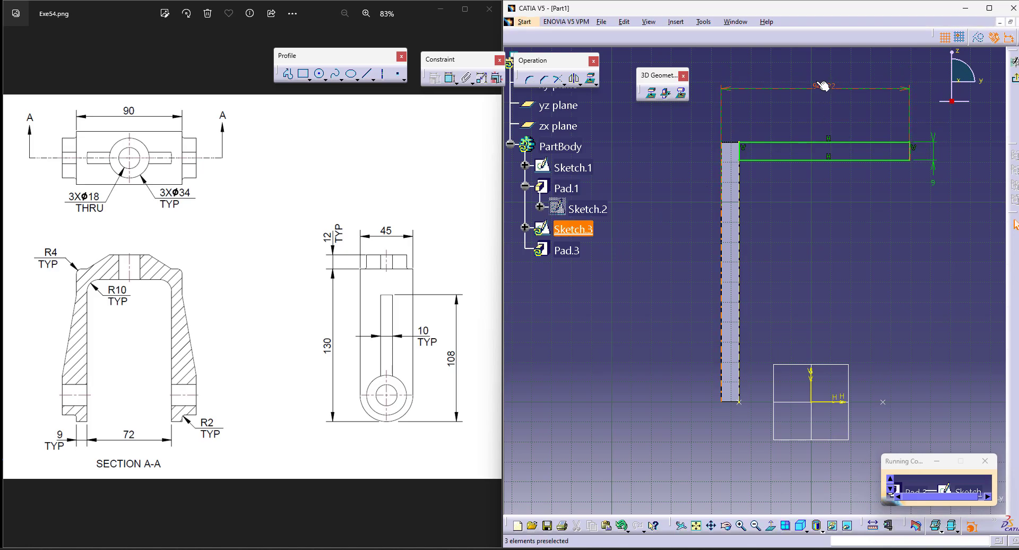
pyautogui.doubleClick(816, 82)
pyautogui.write('90')
pyautogui.press('Return')
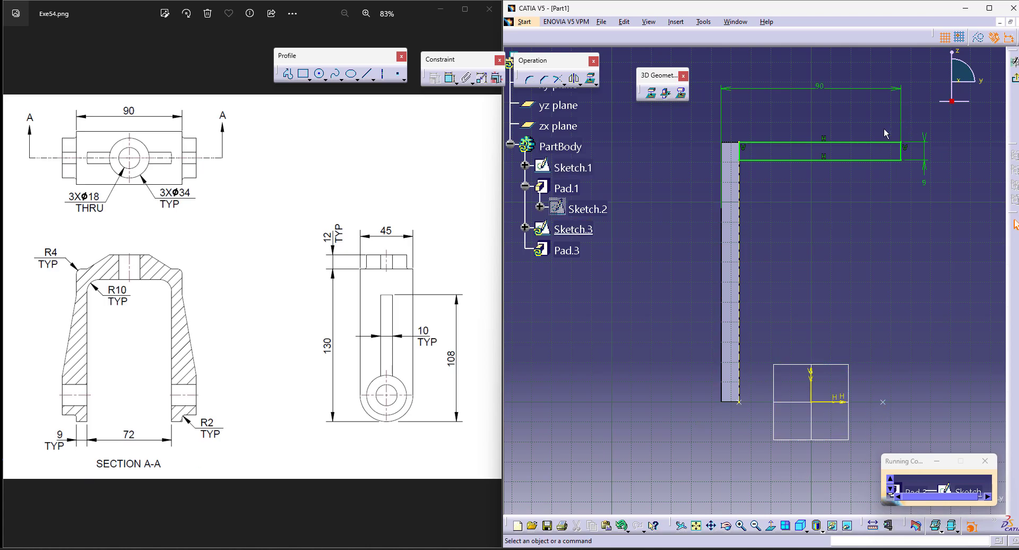
# Step: Exit the sketch and try to pad the rectangle with the Up to surface limit on the plate's narrow side face
pyautogui.click(1003, 87)
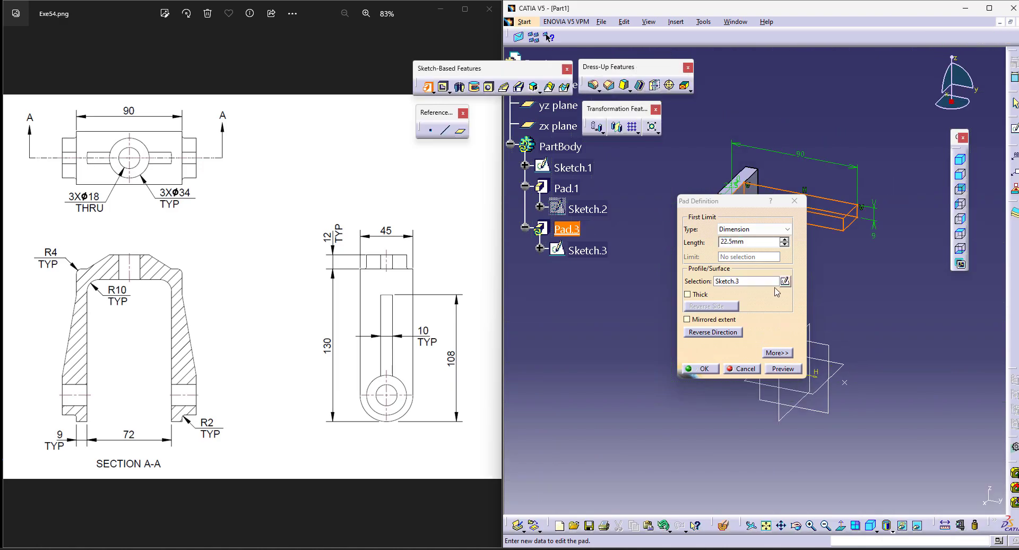
pyautogui.click(767, 231)
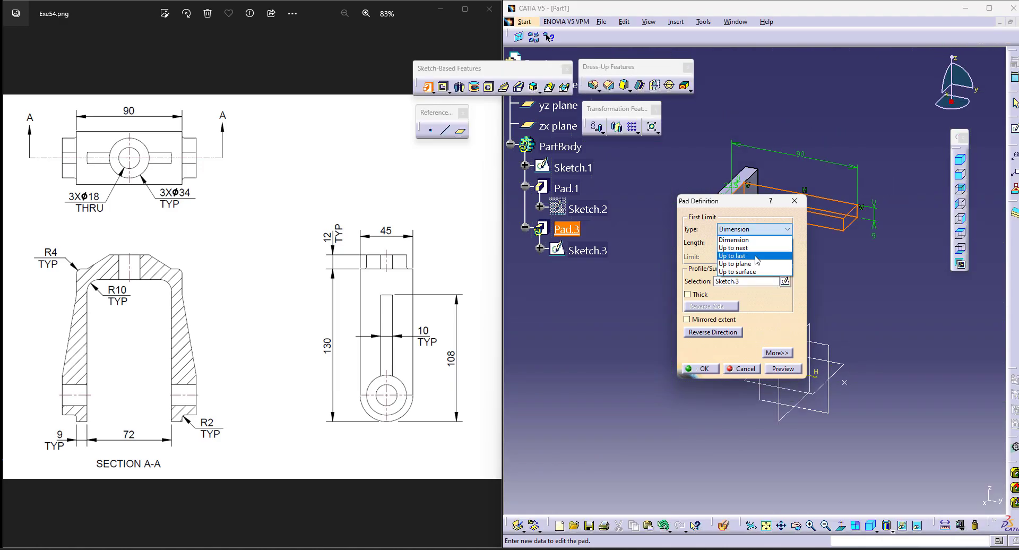
pyautogui.click(749, 272)
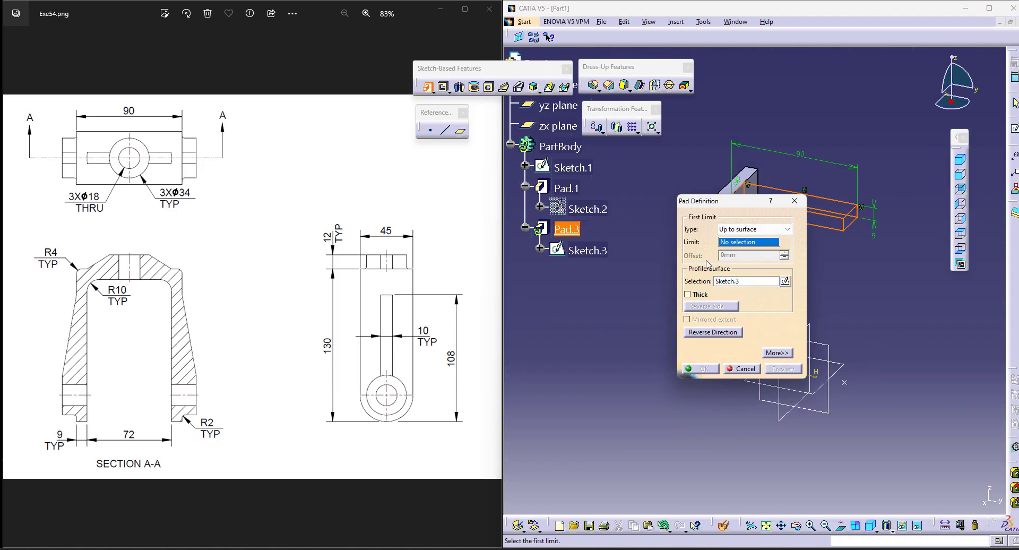
pyautogui.moveTo(704, 205); pyautogui.dragTo(843, 246)
pyautogui.click(728, 272)
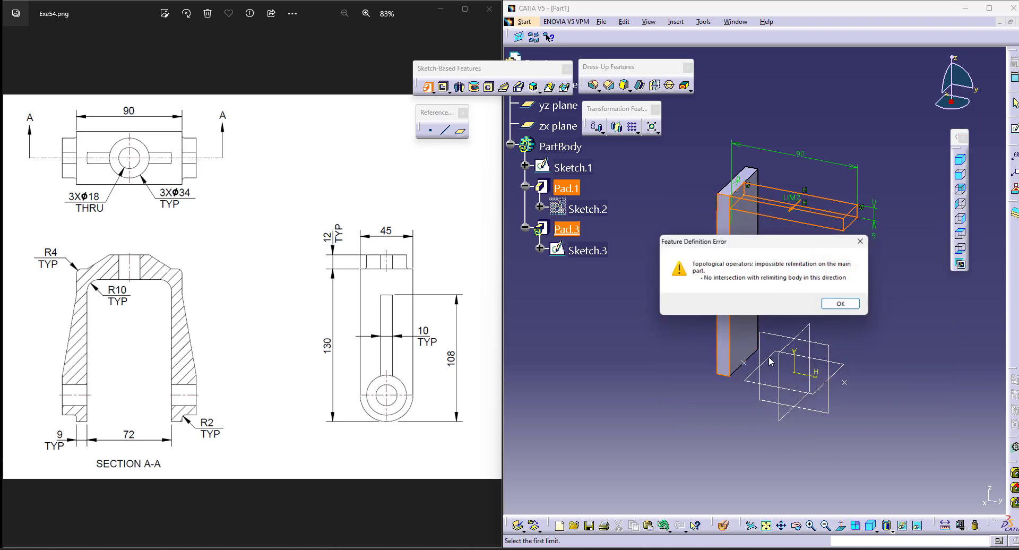
pyautogui.click(841, 303)
# Step: Set the pad's first limit to Up to plane, using the plate's narrow side face
pyautogui.click(883, 271)
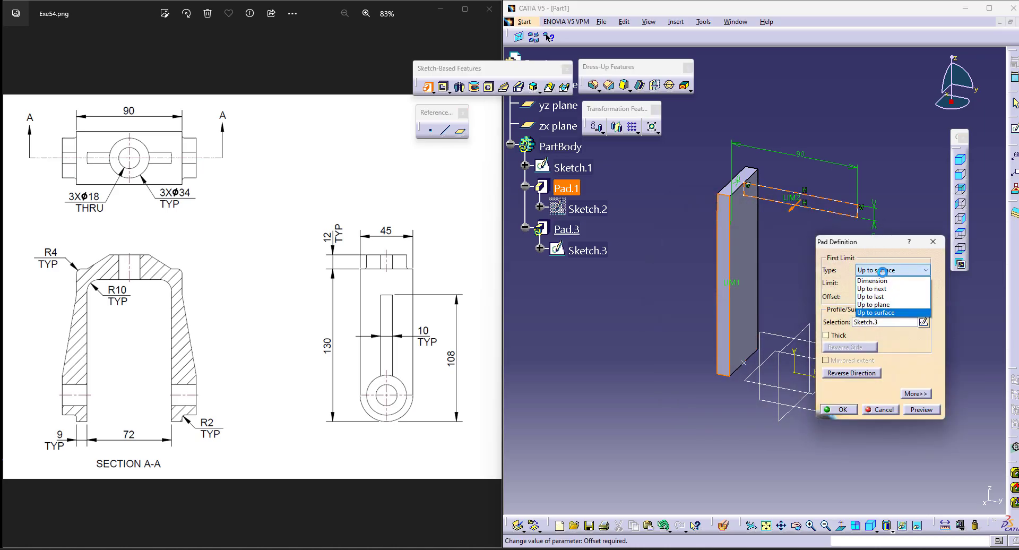
pyautogui.click(881, 305)
pyautogui.click(718, 251)
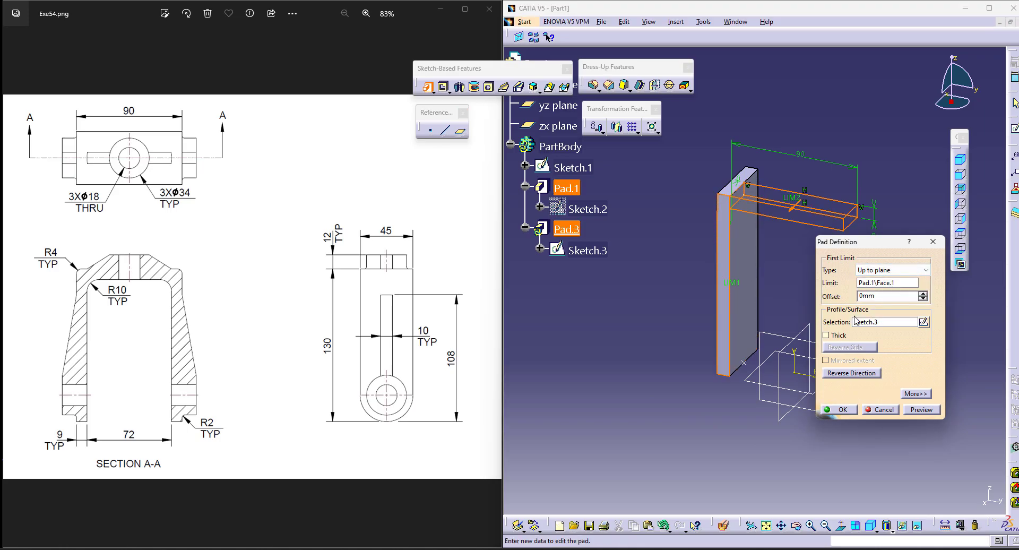
# Step: Set the pad's second limit to Up to plane on the plate's opposite narrow side face and create the pad
pyautogui.click(917, 394)
pyautogui.click(982, 270)
pyautogui.click(956, 305)
pyautogui.moveTo(878, 130); pyautogui.dragTo(764, 260, button='middle')
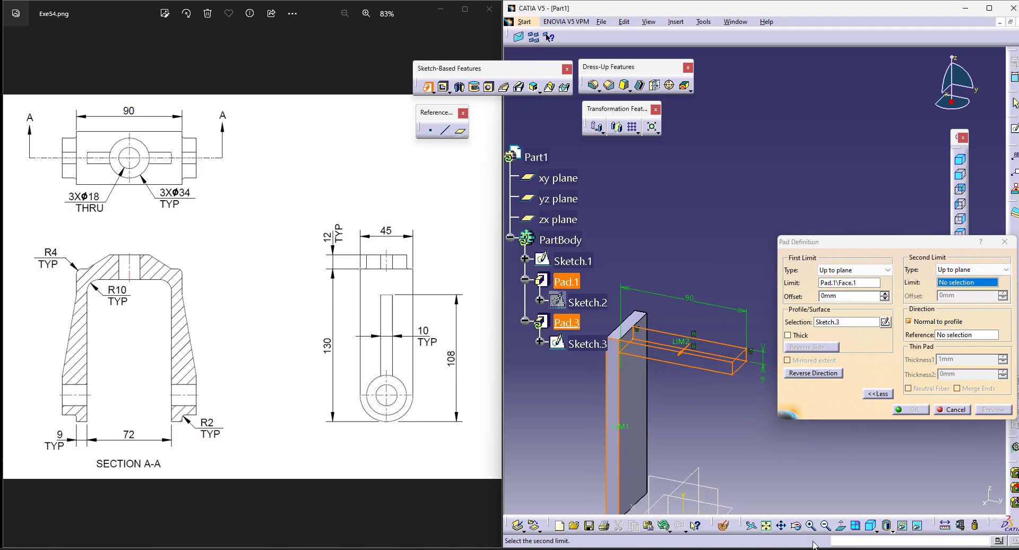
pyautogui.click(795, 526)
pyautogui.moveTo(874, 333); pyautogui.dragTo(632, 404)
pyautogui.middleClick(843, 490)
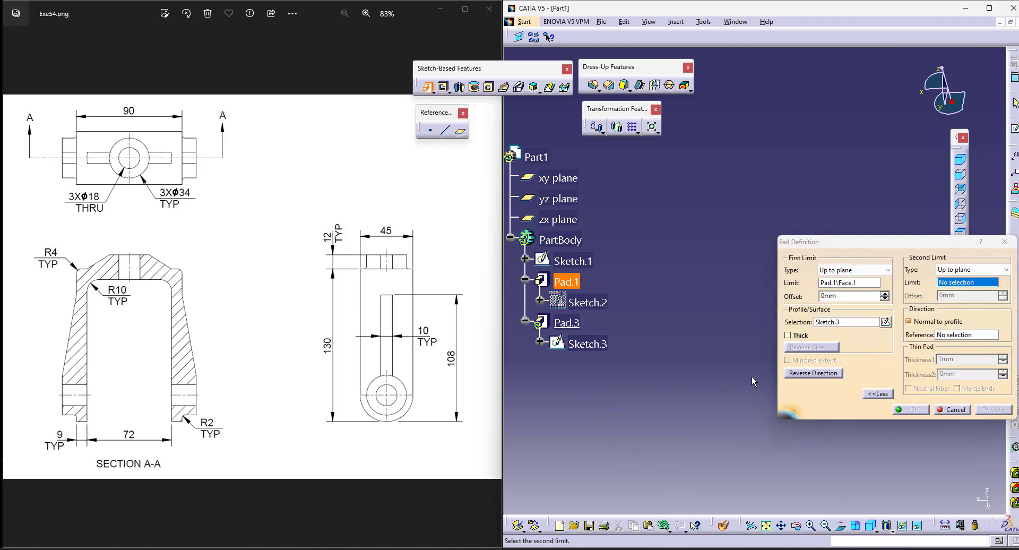
pyautogui.click(766, 526)
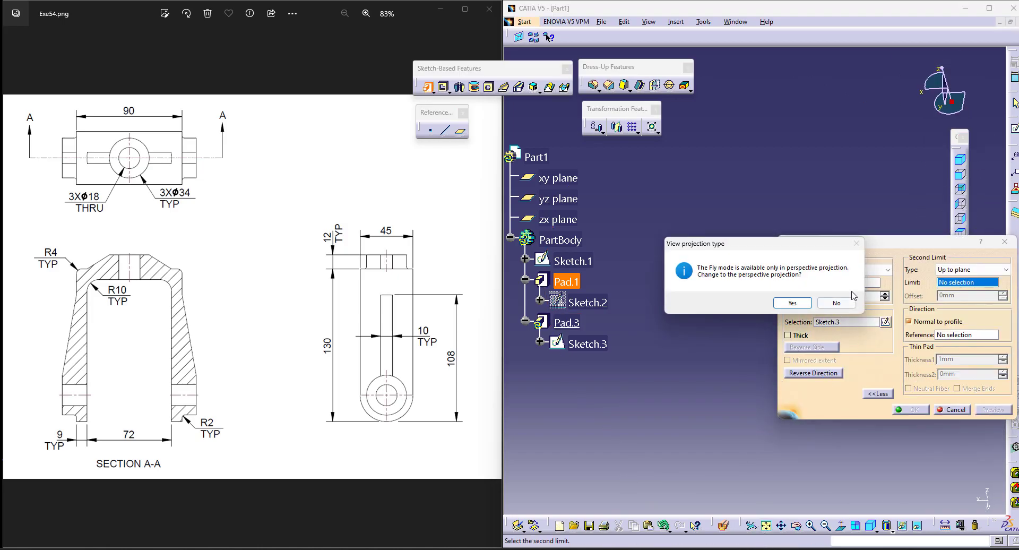
pyautogui.click(836, 302)
pyautogui.click(766, 525)
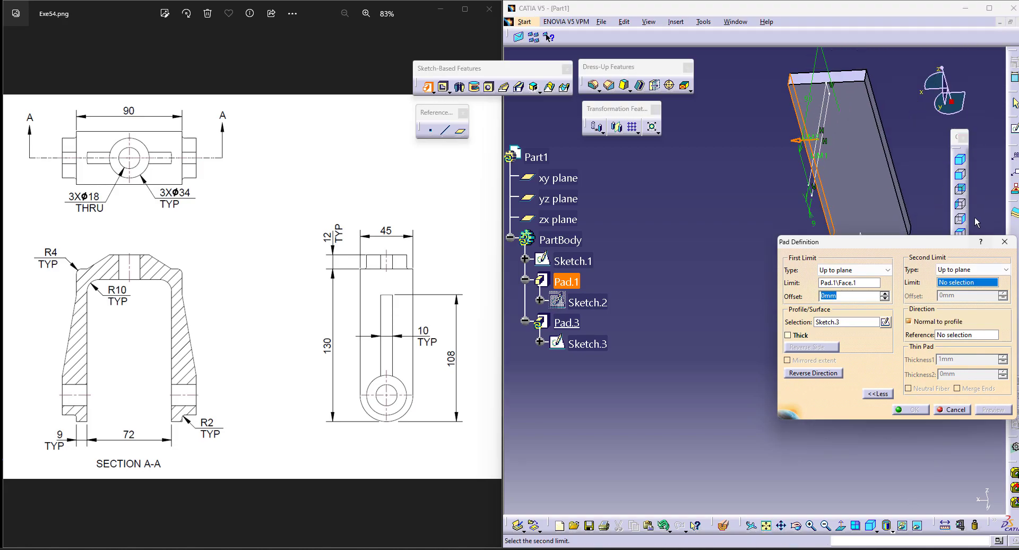
pyautogui.click(798, 186)
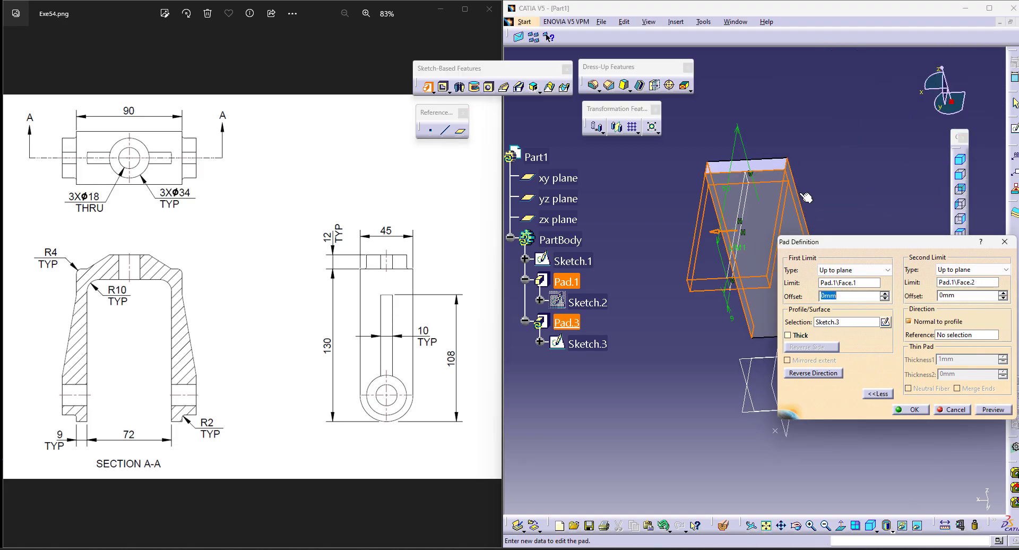
pyautogui.click(903, 411)
# Step: Try a different spacing between the two points in Sketch.1, then leave the sketch to update the part
pyautogui.click(960, 159)
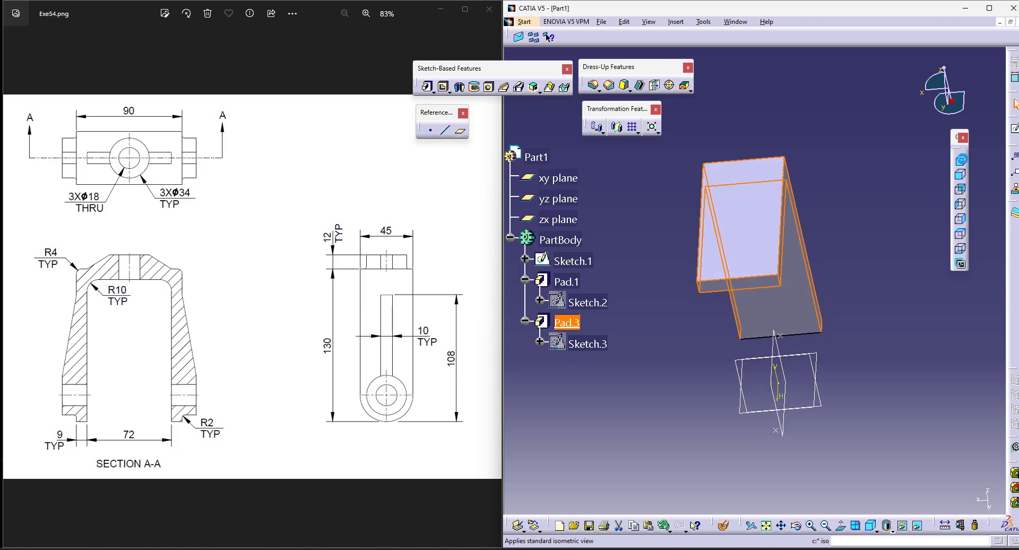
pyautogui.click(901, 443)
pyautogui.doubleClick(573, 260)
pyautogui.moveTo(776, 428); pyautogui.dragTo(765, 285, button='middle')
pyautogui.doubleClick(758, 367)
pyautogui.write('80')
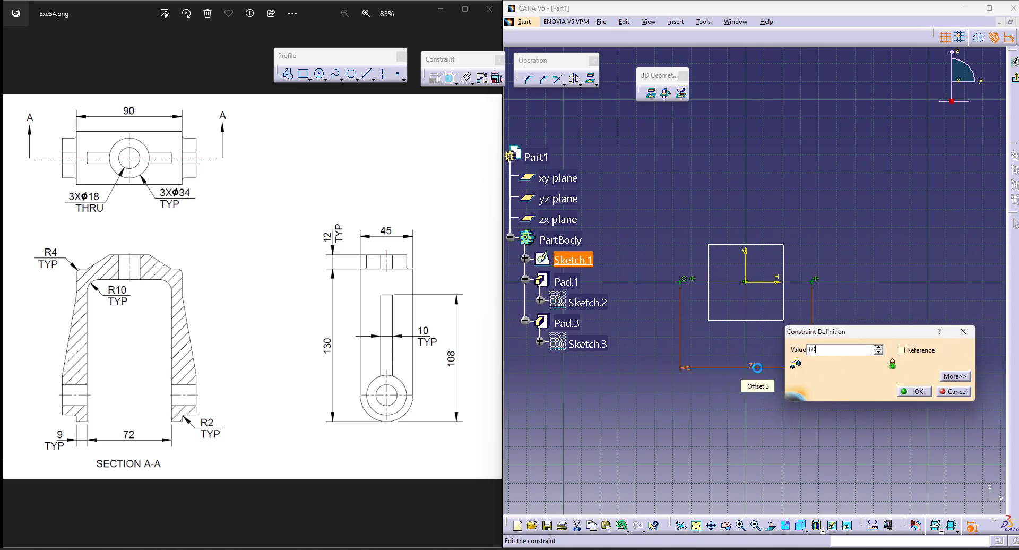
pyautogui.press('Return')
pyautogui.click(1015, 78)
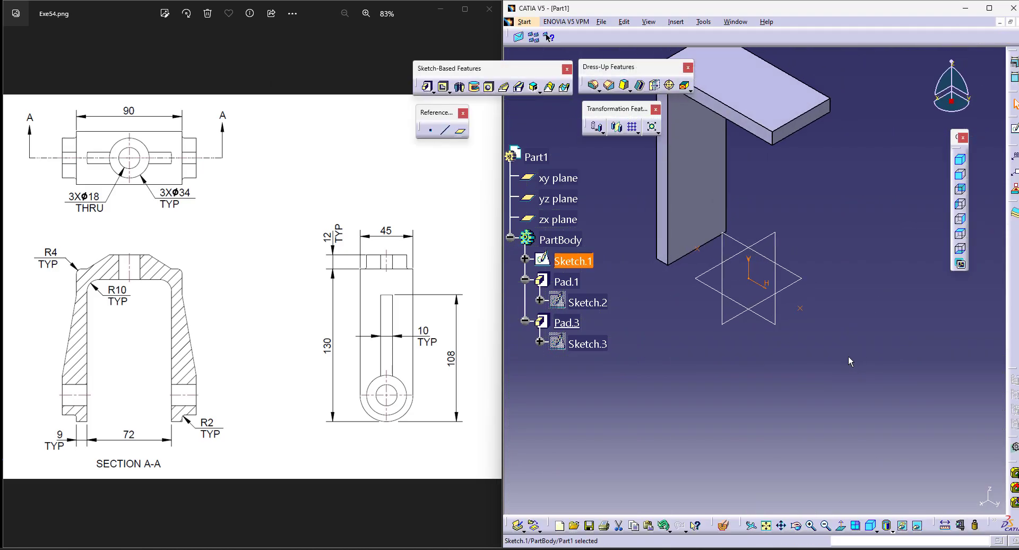
pyautogui.click(730, 354)
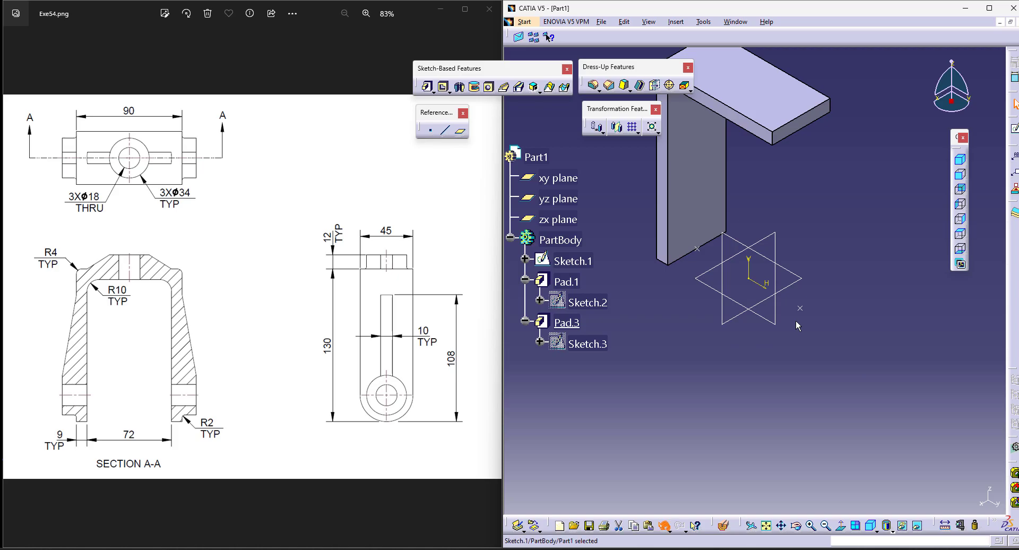
pyautogui.click(780, 118)
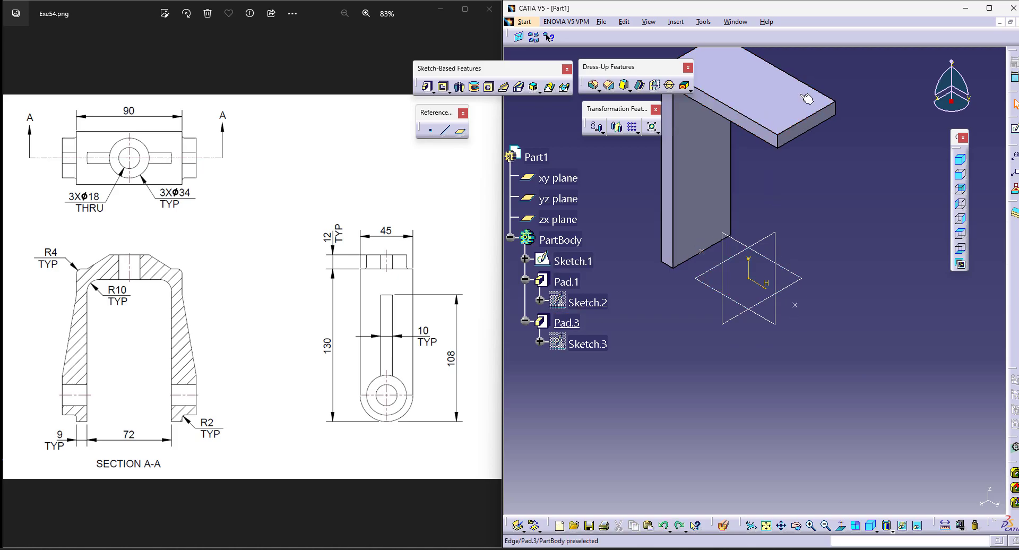
pyautogui.click(796, 170)
pyautogui.moveTo(796, 170); pyautogui.dragTo(796, 230, button='middle')
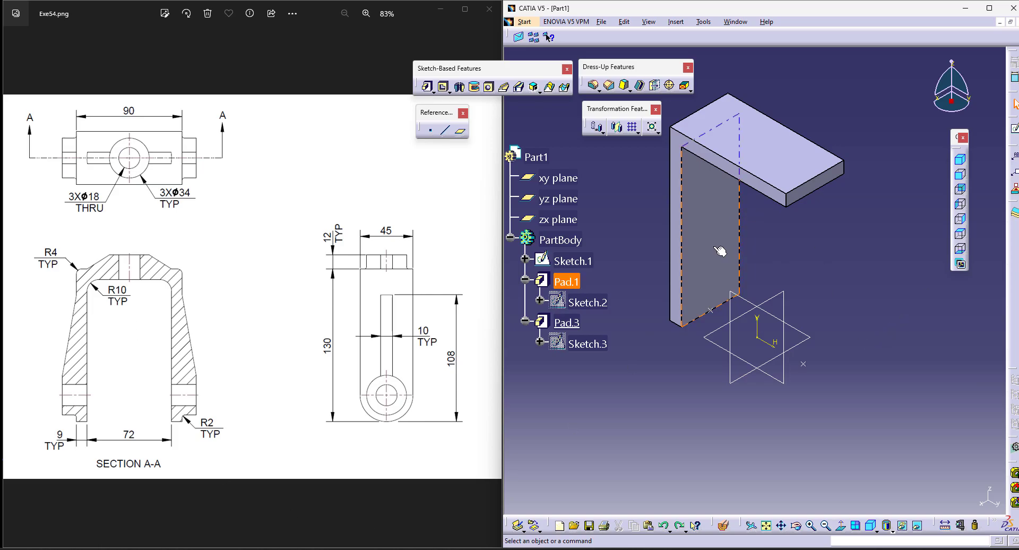
pyautogui.click(576, 321)
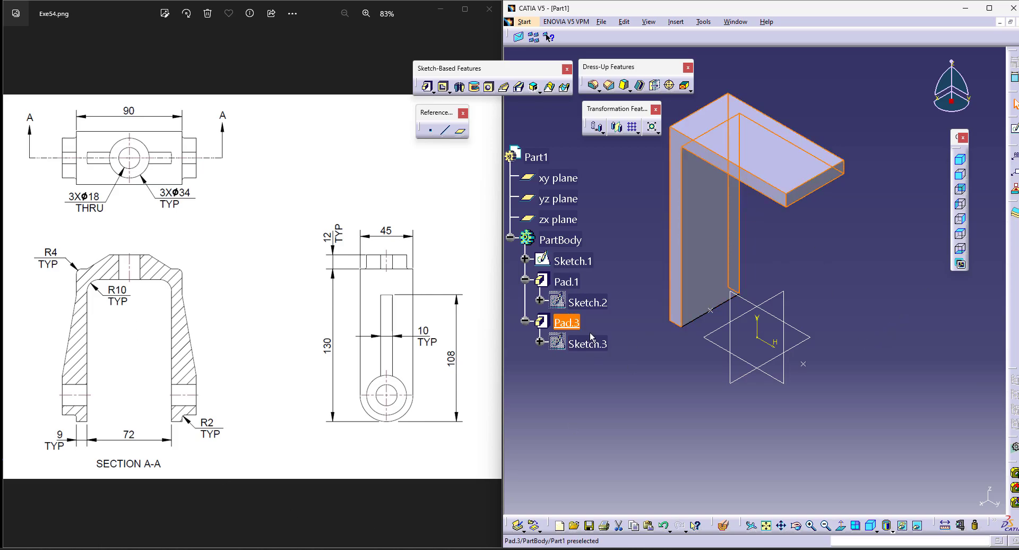
pyautogui.click(617, 127)
pyautogui.click(842, 316)
# Step: Mirror the vertical plate Pad.1 about the zx plane to form the second leg under the top plate
pyautogui.click(566, 282)
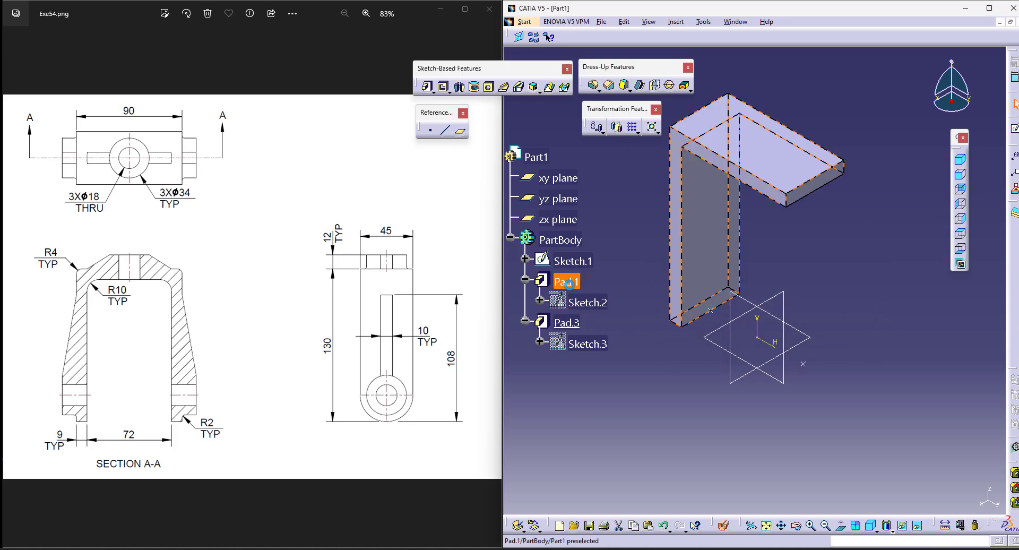
pyautogui.click(617, 126)
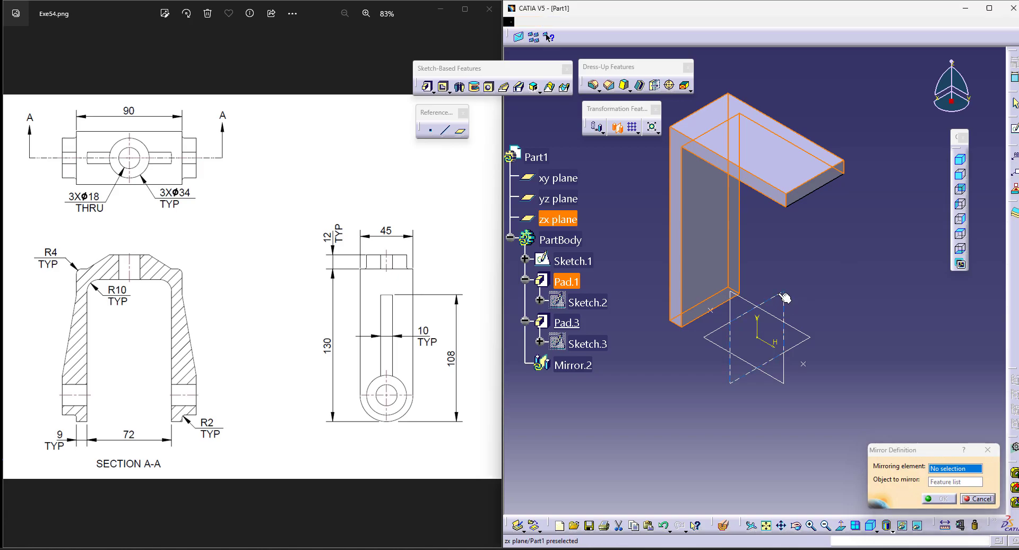
pyautogui.click(784, 295)
pyautogui.click(934, 498)
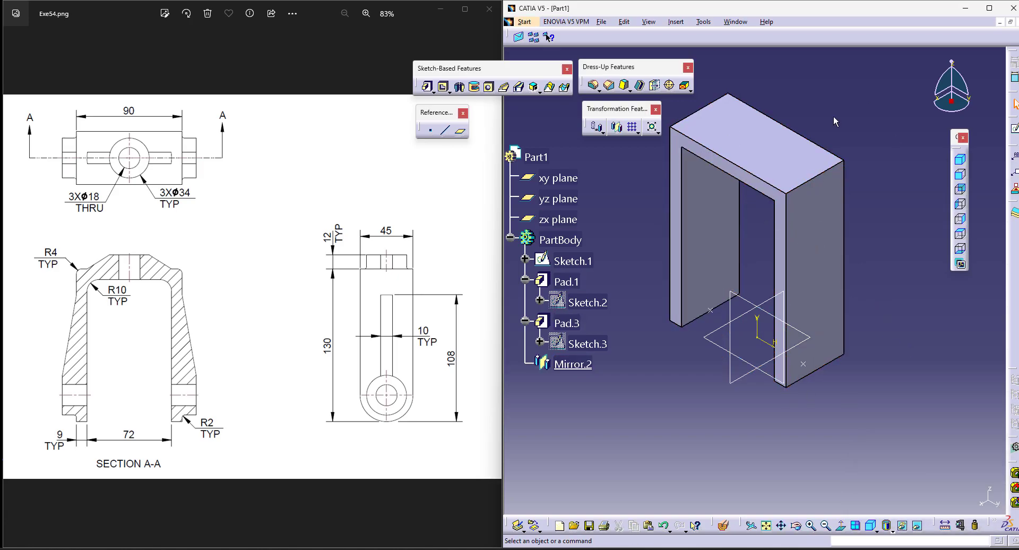
# Step: Round the lower end of one leg with a tritangent fillet between its two narrow side faces, removing the bottom end face
pyautogui.moveTo(817, 91); pyautogui.dragTo(846, 124, button='middle')
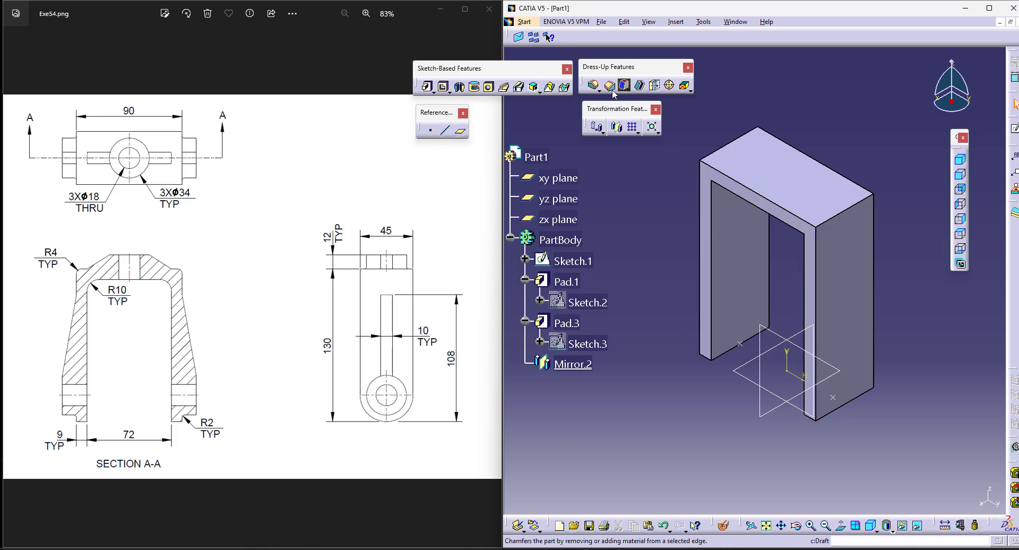
pyautogui.click(596, 90)
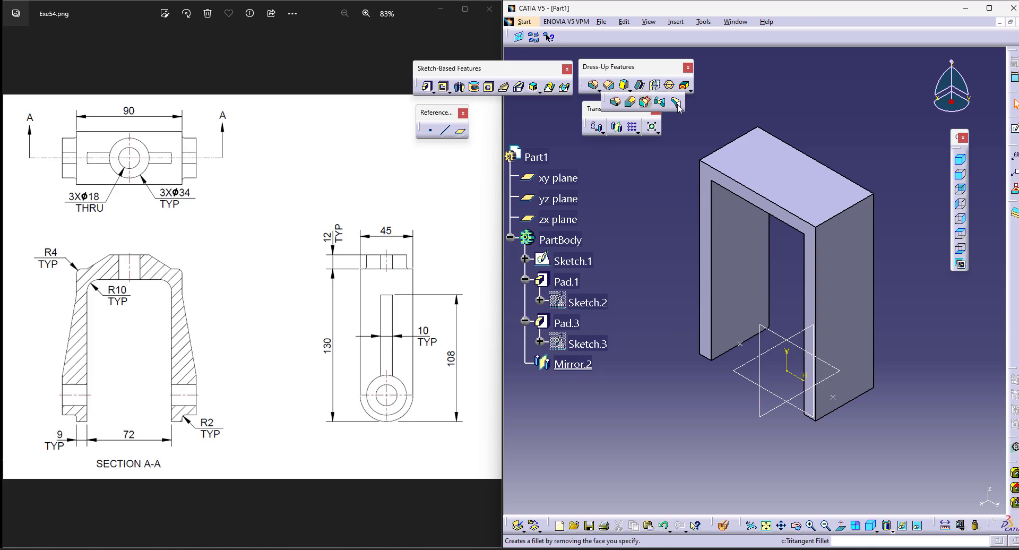
pyautogui.click(676, 102)
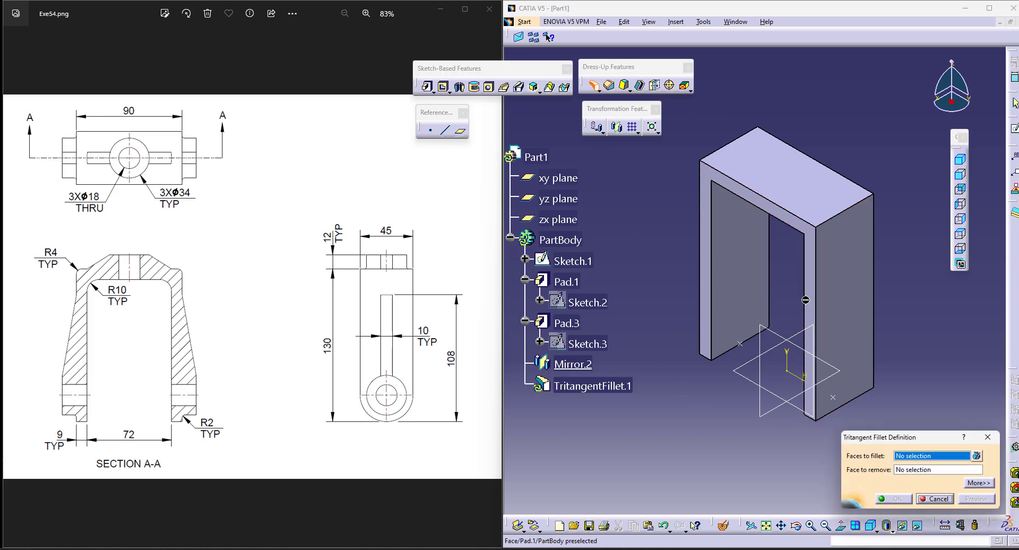
pyautogui.click(854, 289)
pyautogui.moveTo(912, 293); pyautogui.dragTo(893, 197, button='middle')
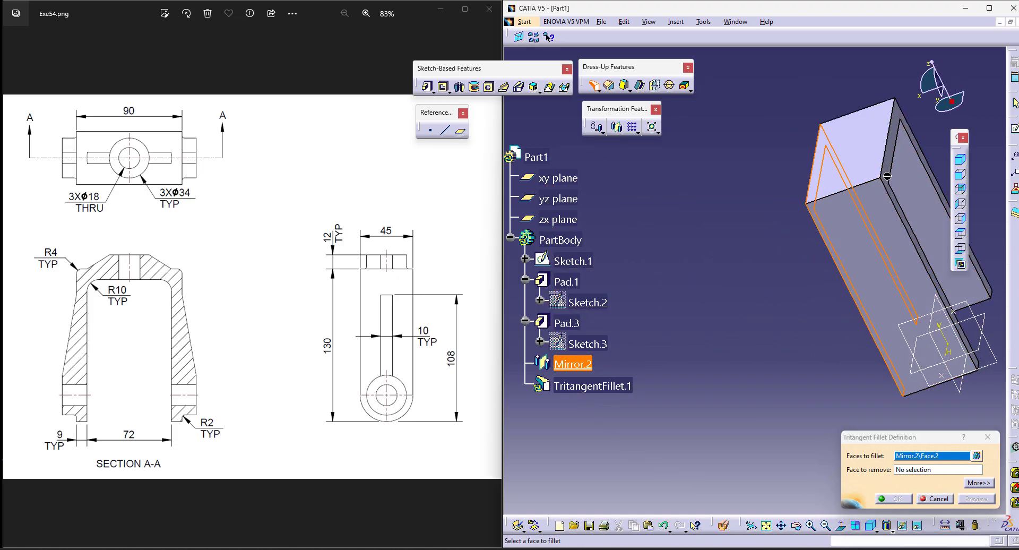
pyautogui.click(892, 178)
pyautogui.moveTo(852, 423); pyautogui.dragTo(780, 218, button='middle')
pyautogui.moveTo(873, 319); pyautogui.dragTo(621, 90, button='middle')
pyautogui.moveTo(783, 249); pyautogui.dragTo(783, 215, button='middle')
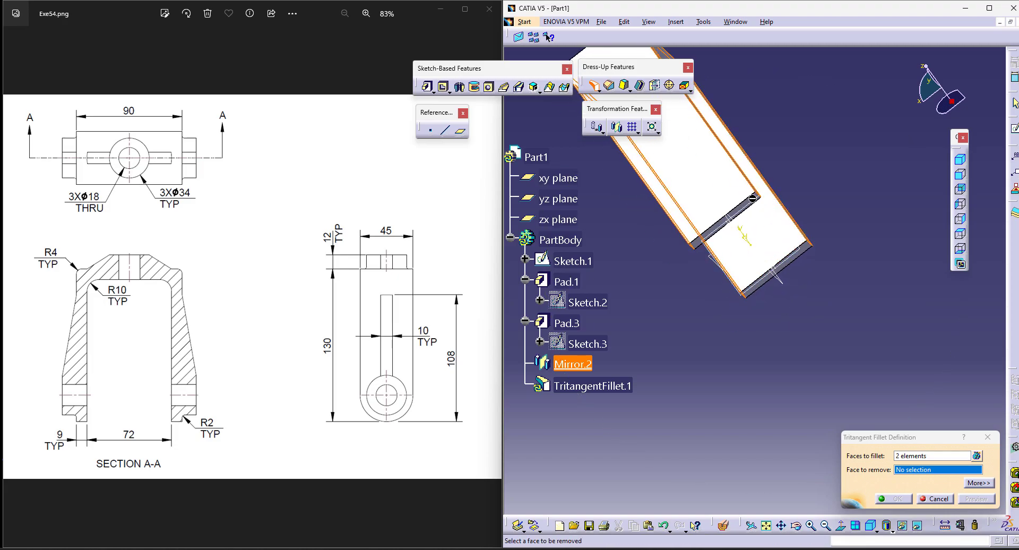
pyautogui.moveTo(795, 320); pyautogui.dragTo(743, 295, button='middle')
pyautogui.click(746, 286)
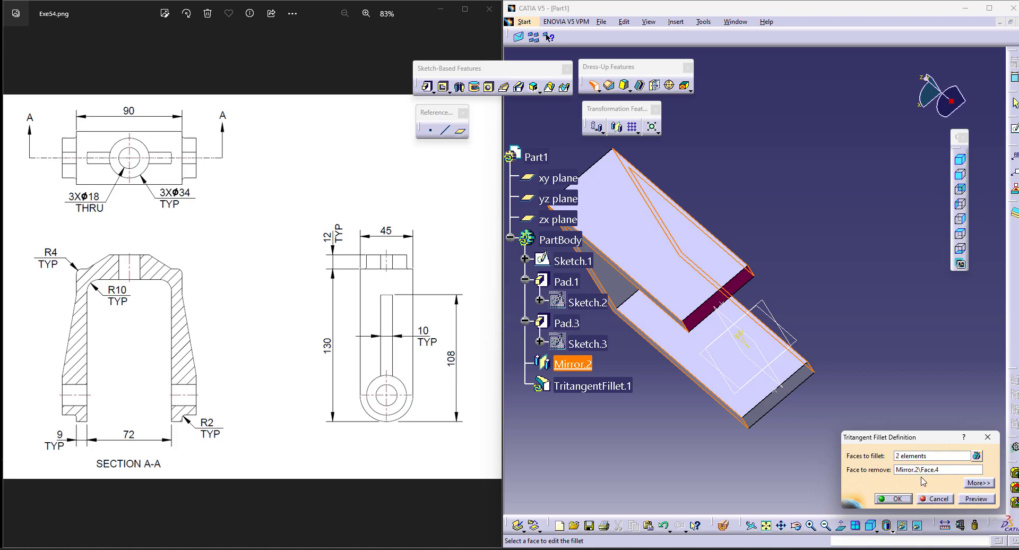
pyautogui.click(895, 499)
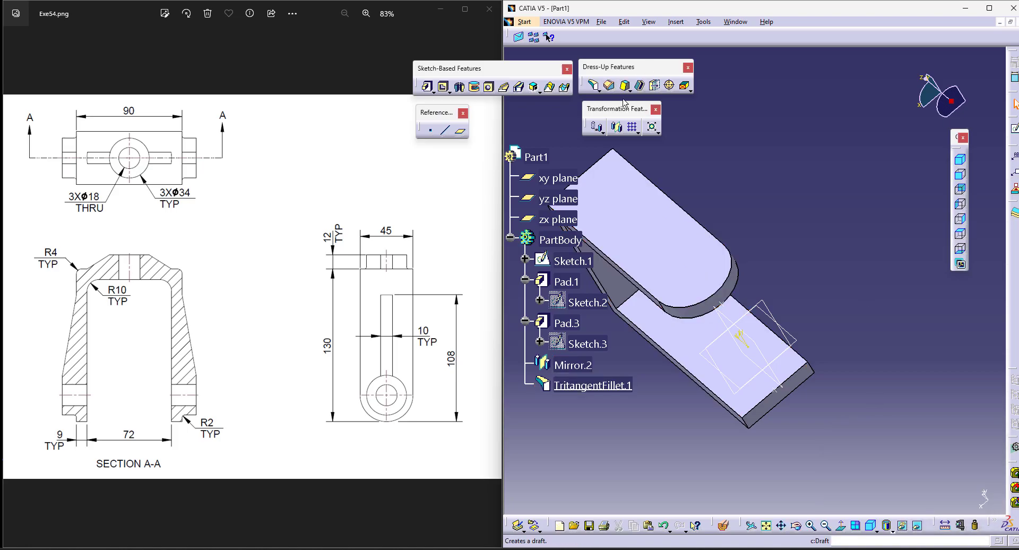
# Step: Round the other leg's lower end with a tritangent fillet between its narrow side faces, removing its bottom end face
pyautogui.click(594, 85)
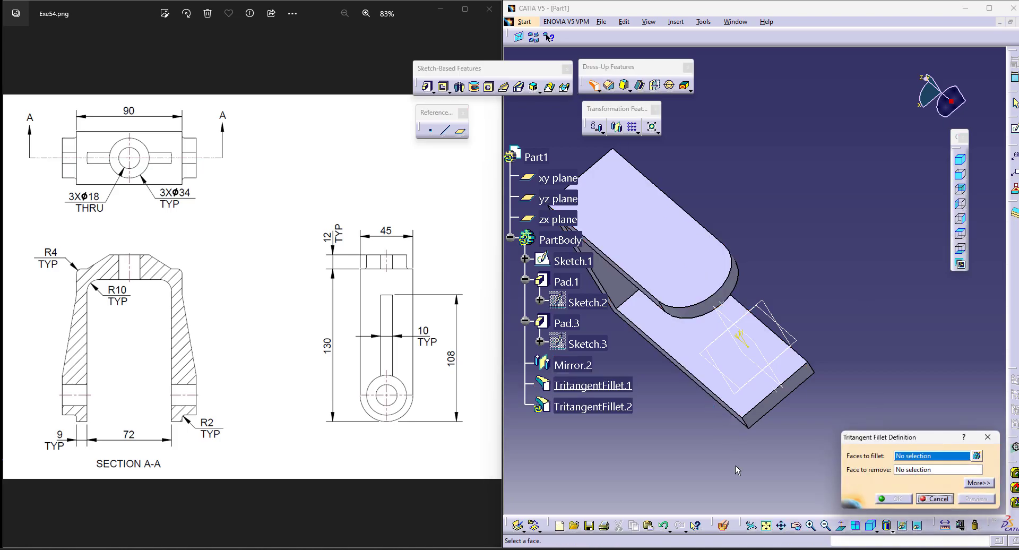
pyautogui.moveTo(688, 456); pyautogui.dragTo(773, 317, button='middle')
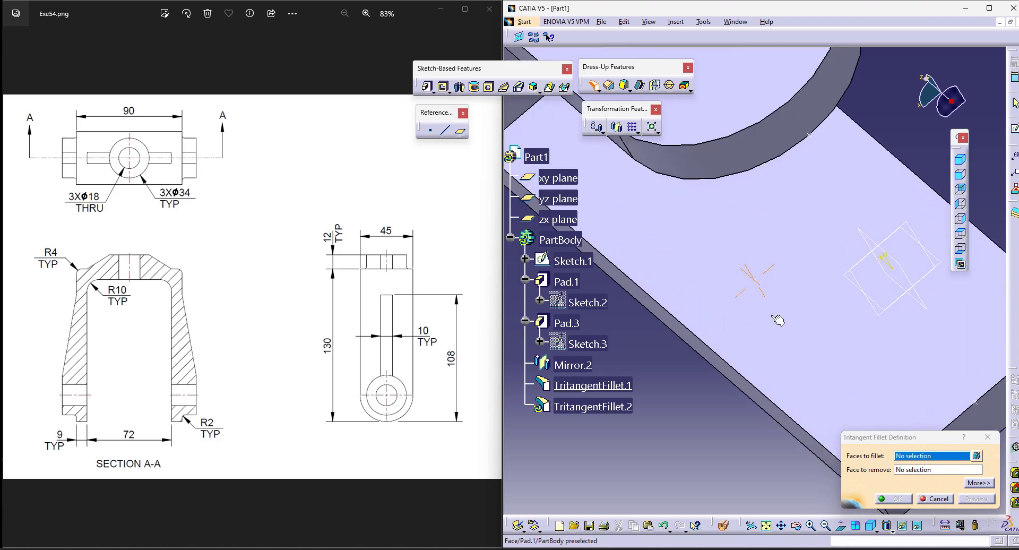
pyautogui.click(778, 417)
pyautogui.moveTo(648, 341); pyautogui.dragTo(693, 323, button='middle')
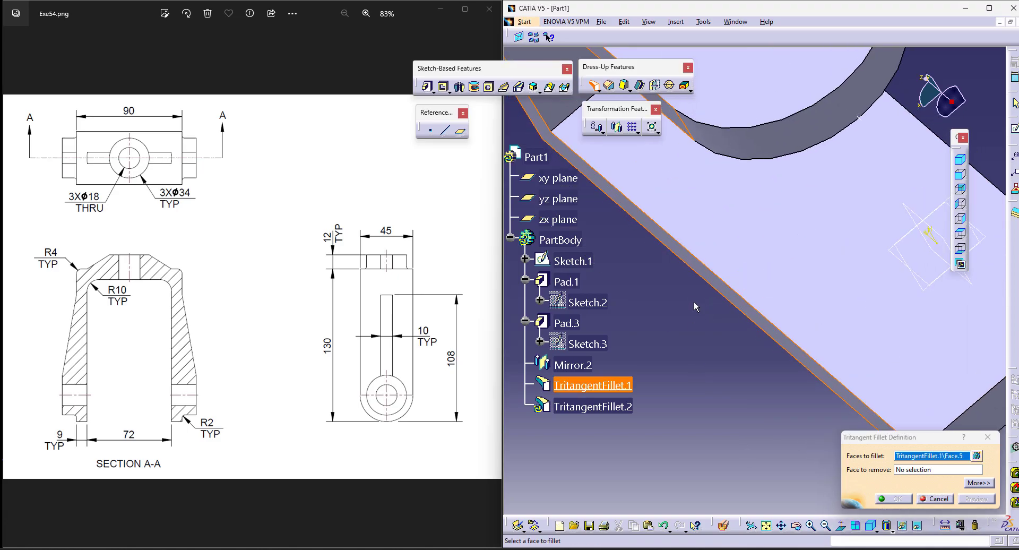
pyautogui.moveTo(677, 402); pyautogui.dragTo(685, 464, button='middle')
pyautogui.moveTo(843, 202); pyautogui.dragTo(759, 265, button='middle')
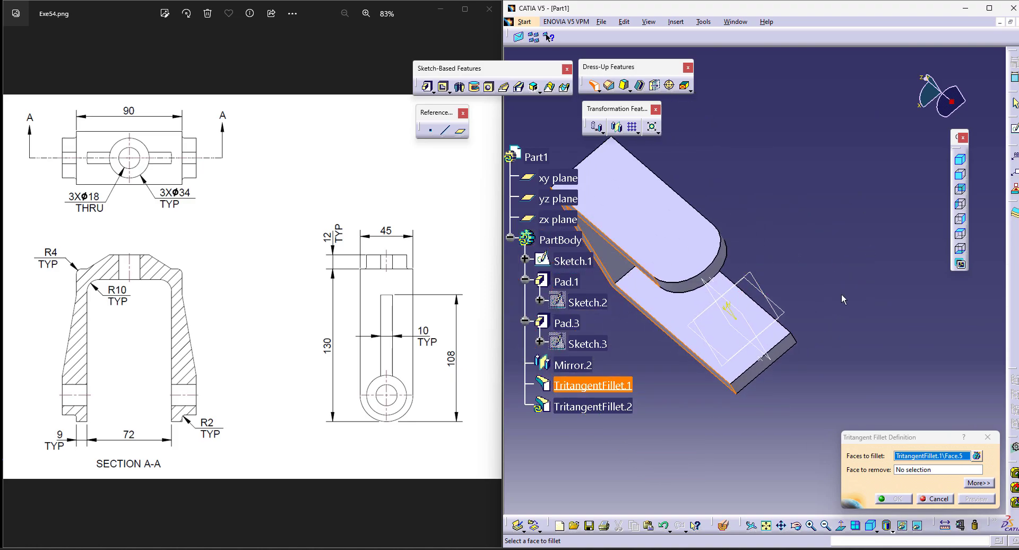
pyautogui.click(798, 528)
pyautogui.moveTo(860, 223); pyautogui.dragTo(749, 304)
pyautogui.click(760, 336)
pyautogui.click(750, 371)
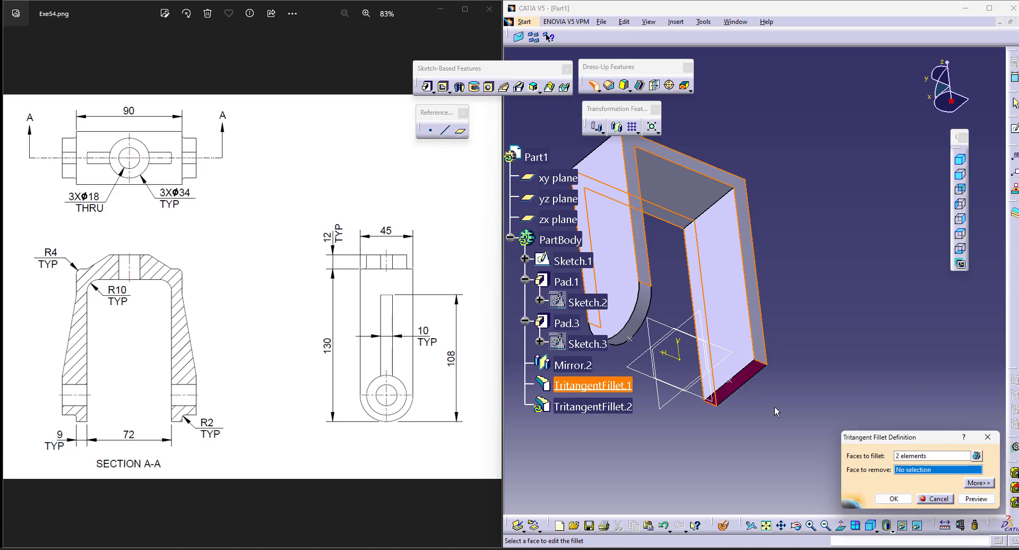
pyautogui.click(891, 499)
# Step: For a new pad, sketch a circle about 32 mm in diameter on a leg's outer face, concentric with the rounded end
pyautogui.click(871, 526)
pyautogui.doubleClick(844, 395)
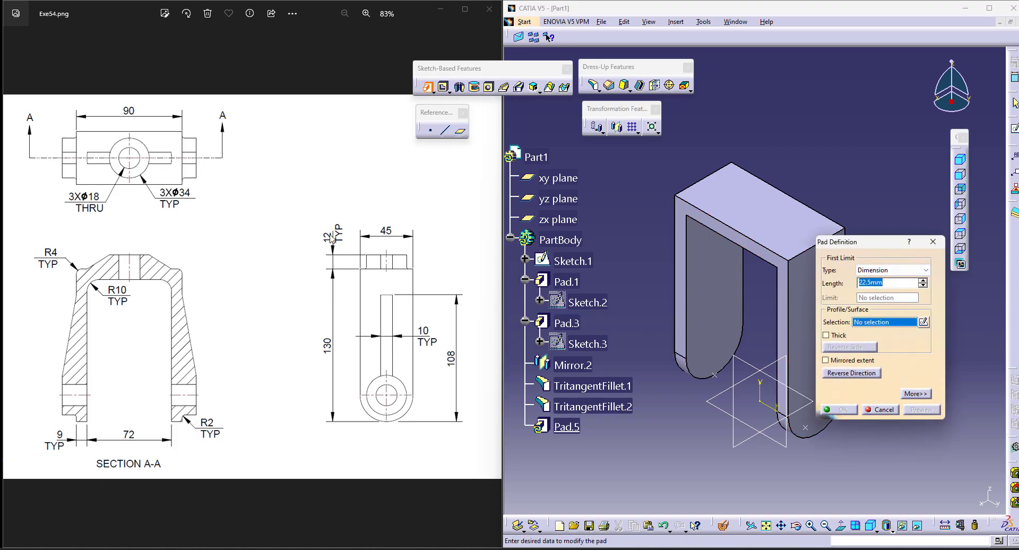
pyautogui.click(924, 323)
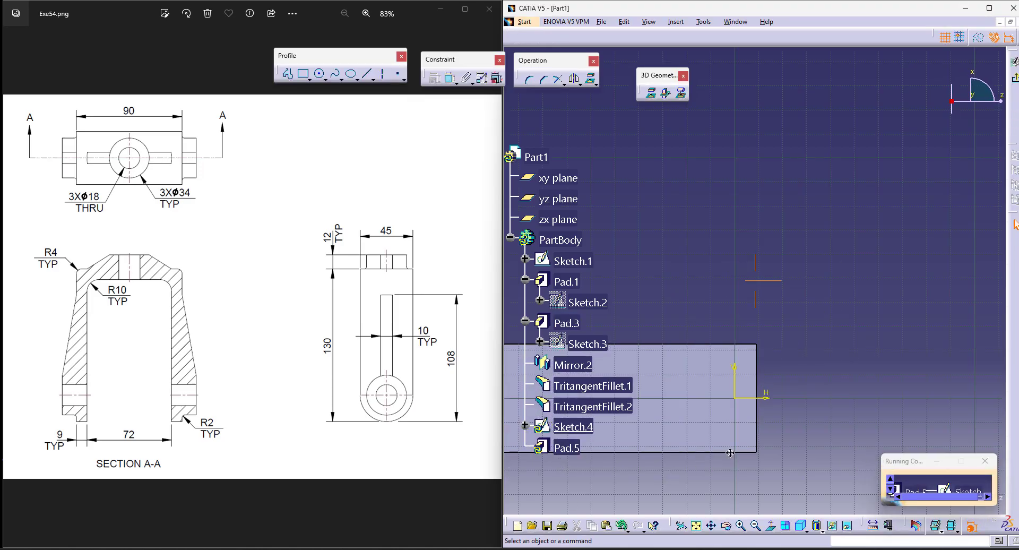
pyautogui.click(319, 74)
pyautogui.click(727, 342)
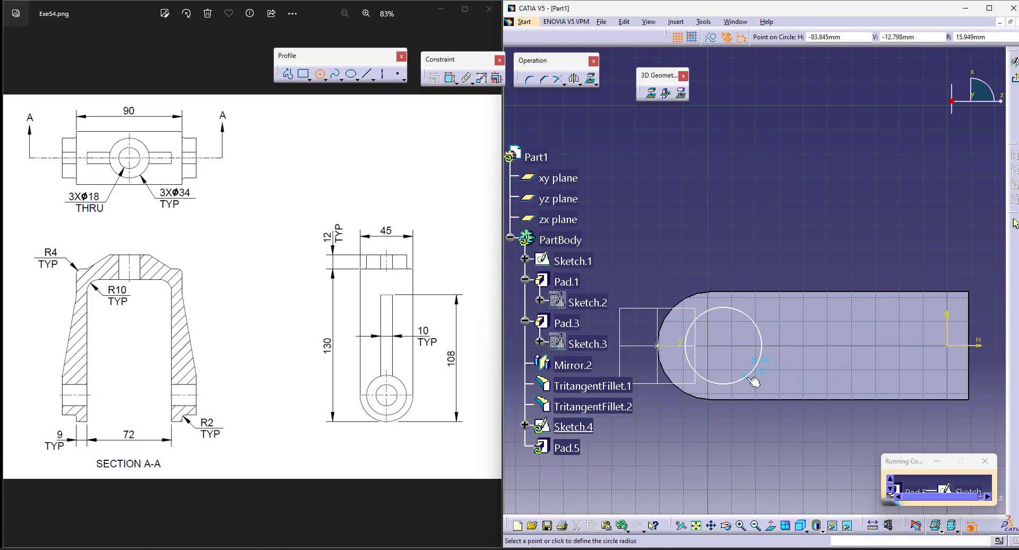
pyautogui.click(748, 378)
pyautogui.click(450, 78)
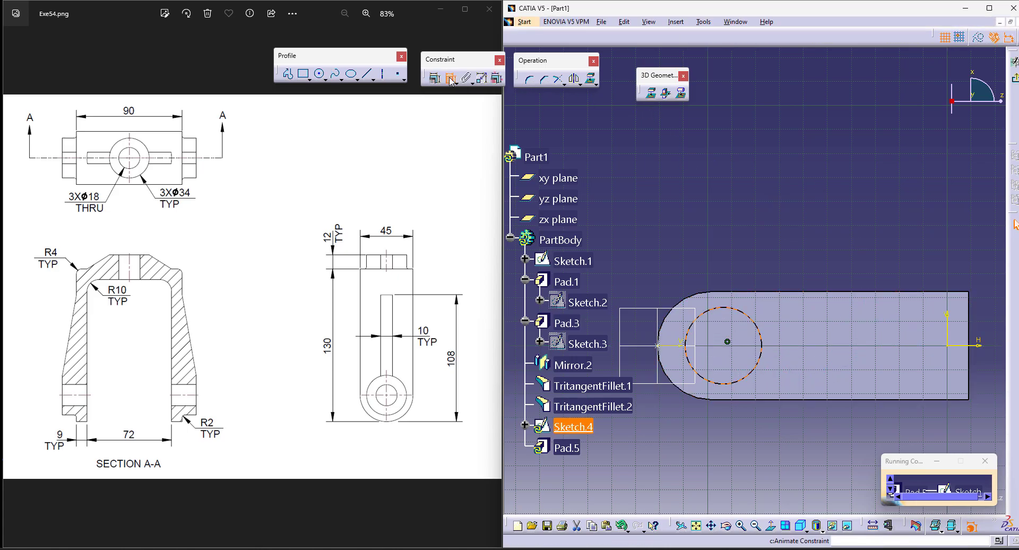
pyautogui.rightClick(685, 179)
pyautogui.click(717, 257)
# Step: Dimension the boss circle and set its diameter to 34 mm
pyautogui.click(450, 78)
pyautogui.click(747, 325)
pyautogui.click(773, 261)
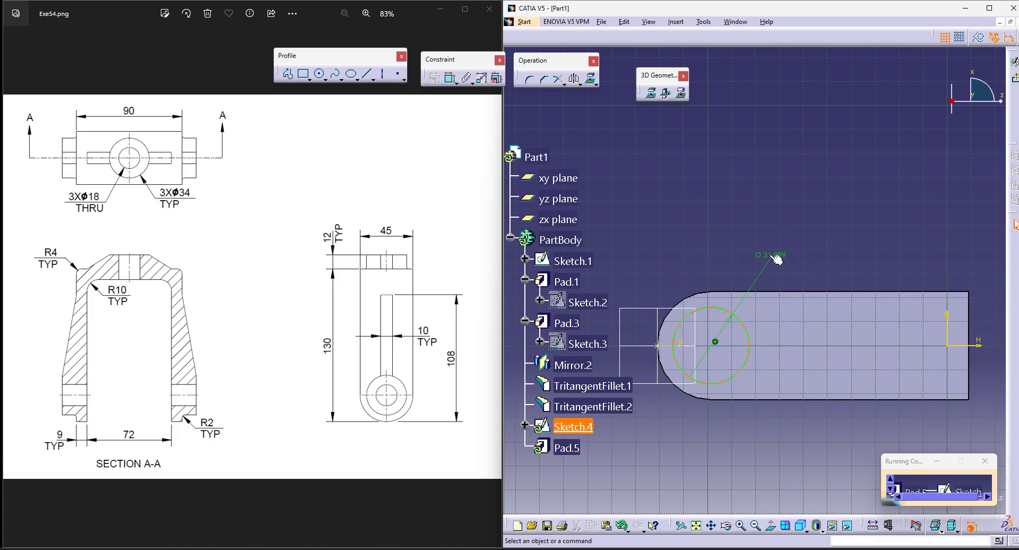
pyautogui.doubleClick(770, 257)
pyautogui.write('34mm')
pyautogui.press('Return')
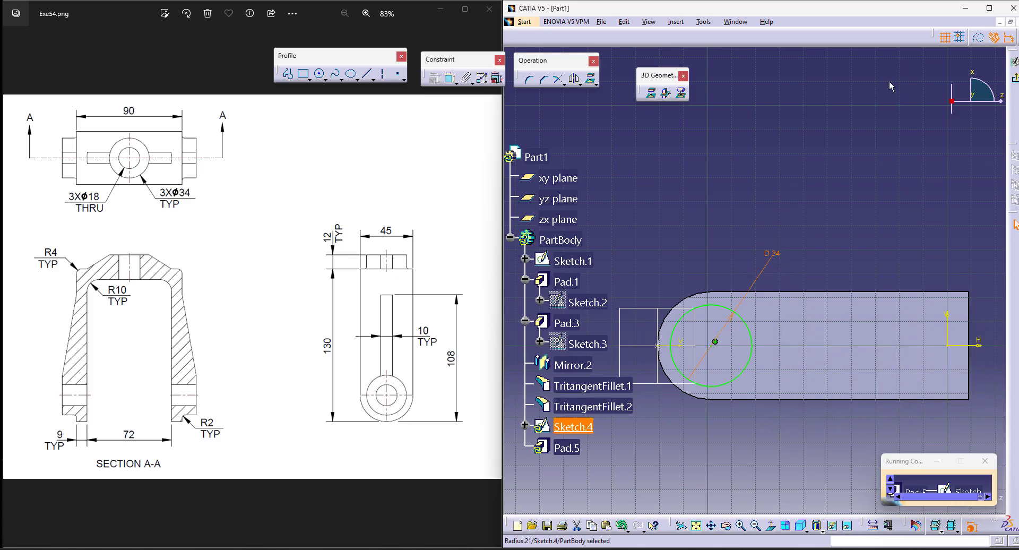
# Step: Leave the sketch and pad the circle 12 mm to form the side boss on the leg
pyautogui.click(1015, 80)
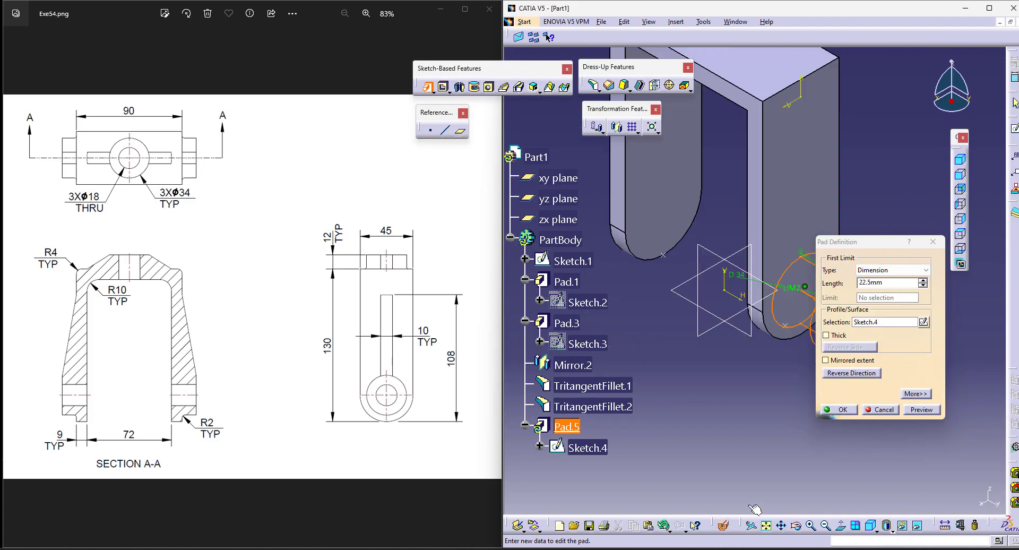
pyautogui.click(883, 283)
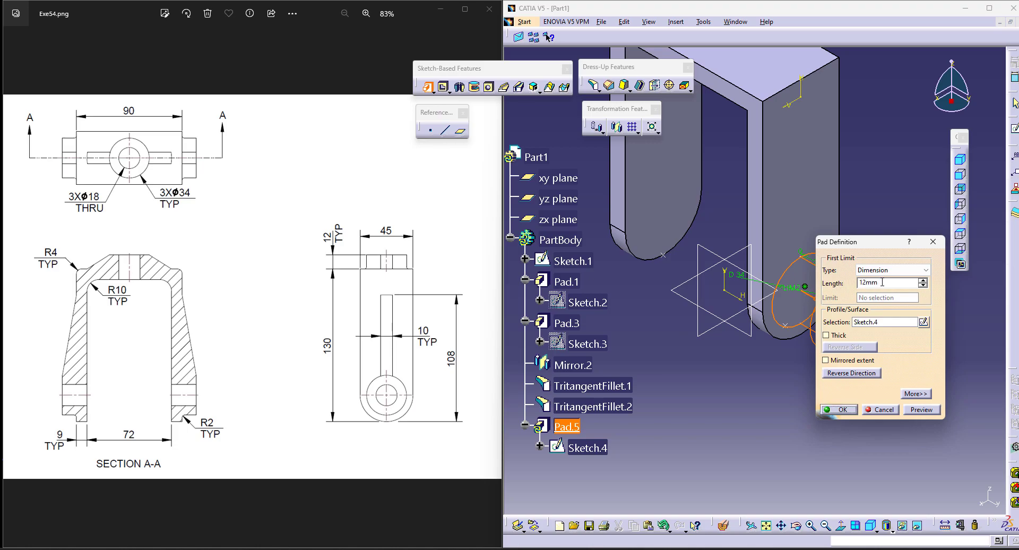
pyautogui.press('Return')
# Step: Mirror the side boss Pad.5 about the zx plane onto the opposite leg
pyautogui.moveTo(892, 287); pyautogui.dragTo(800, 384, button='middle')
pyautogui.moveTo(747, 268)
pyautogui.mouseDown(button='middle')
pyautogui.moveTo(766, 285)
pyautogui.moveTo(903, 310)
pyautogui.mouseUp(button='middle')
pyautogui.moveTo(744, 231)
pyautogui.mouseDown(button='middle')
pyautogui.moveTo(893, 349)
pyautogui.moveTo(725, 374)
pyautogui.mouseUp(button='middle')
pyautogui.click(765, 526)
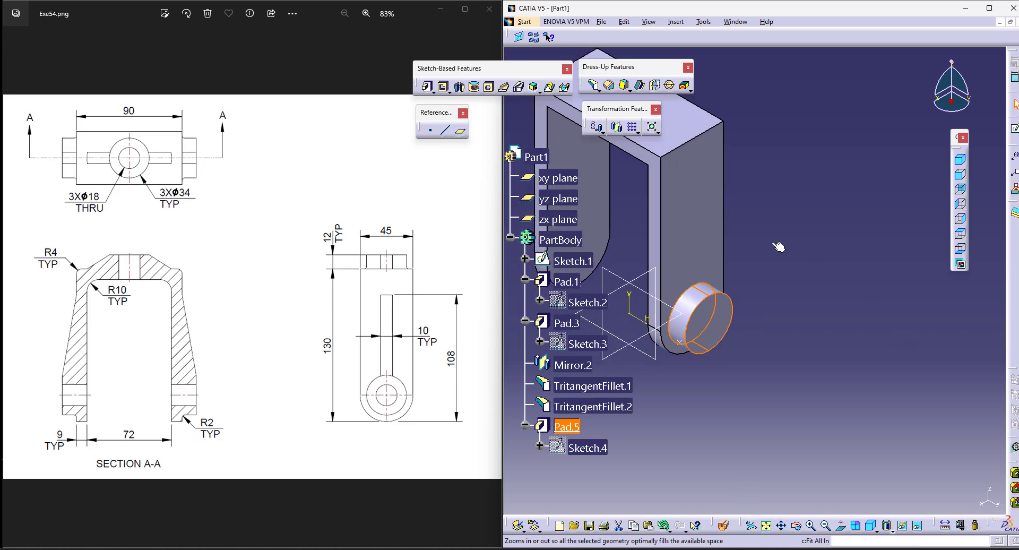
pyautogui.click(619, 133)
pyautogui.click(557, 219)
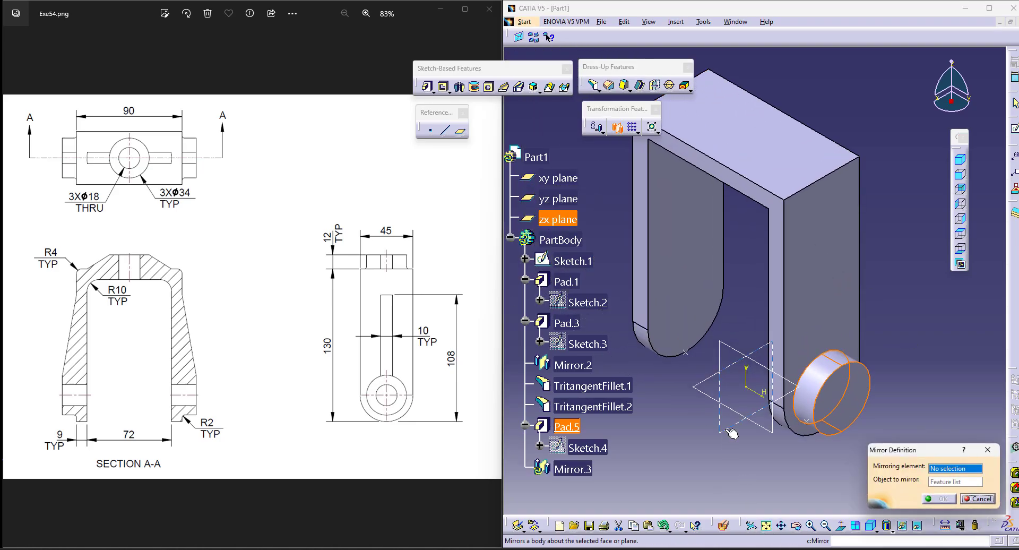
pyautogui.click(938, 499)
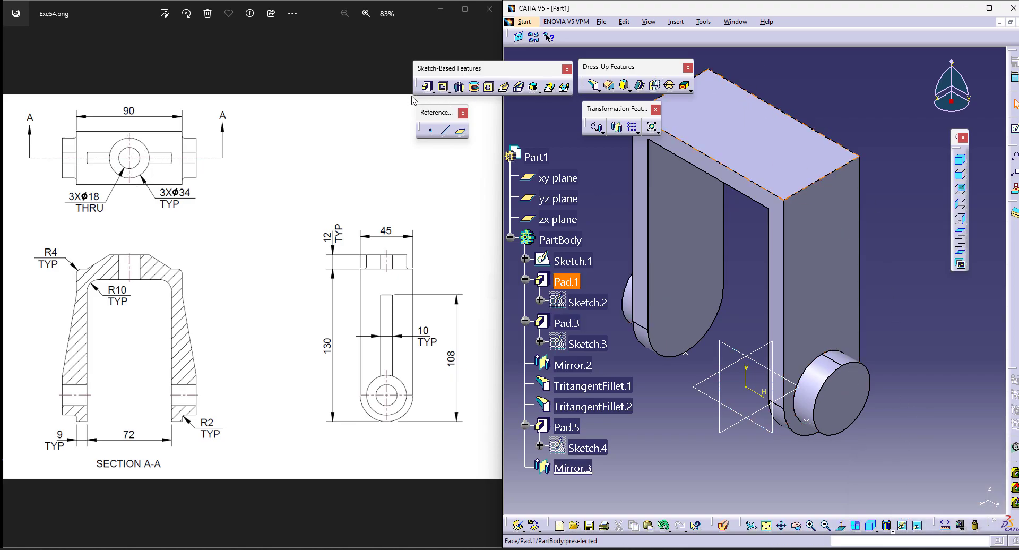
# Step: For a new pad, sketch a circle about 30 mm in diameter on the bracket's top face, its centre coincident with the zx plane
pyautogui.click(427, 86)
pyautogui.click(924, 322)
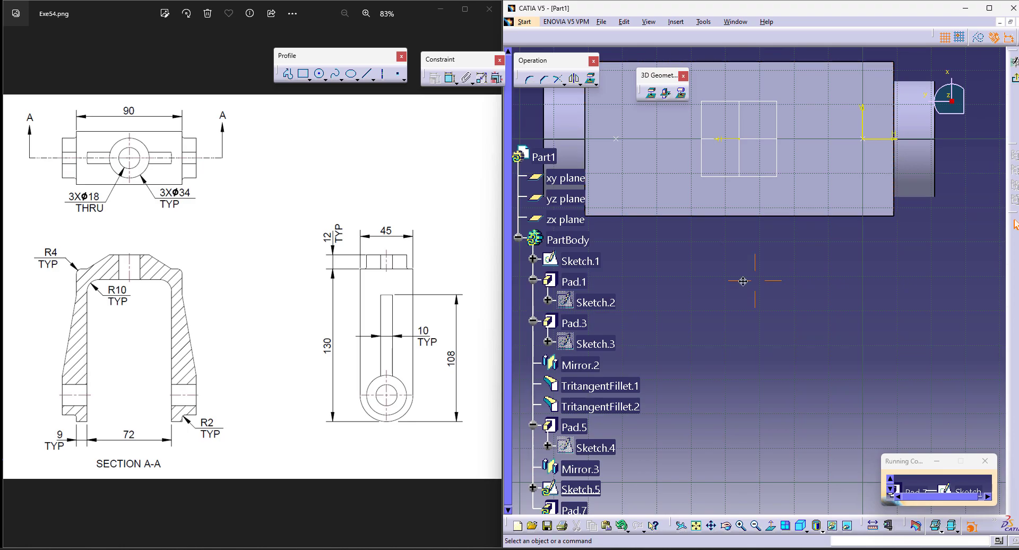
pyautogui.click(319, 74)
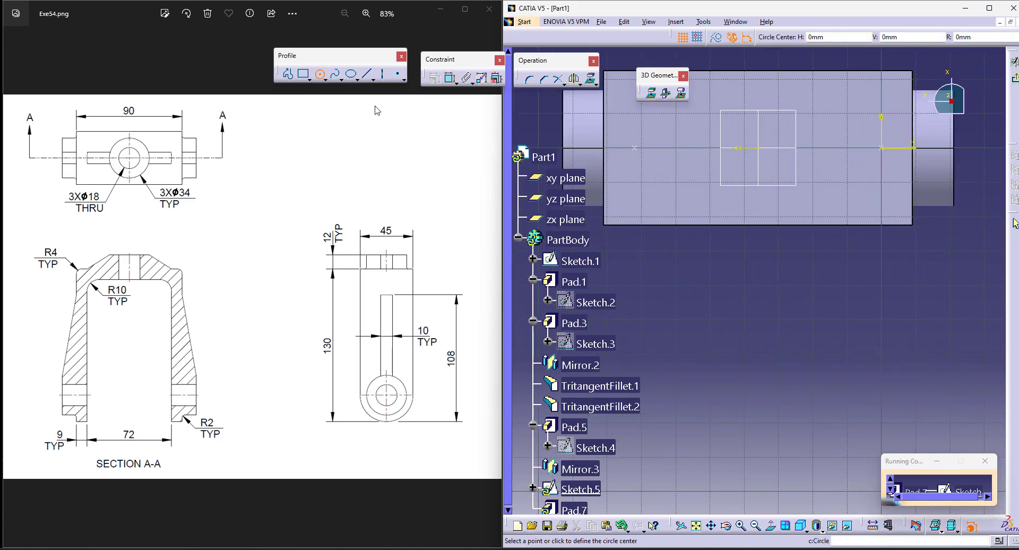
pyautogui.click(760, 144)
pyautogui.click(711, 155)
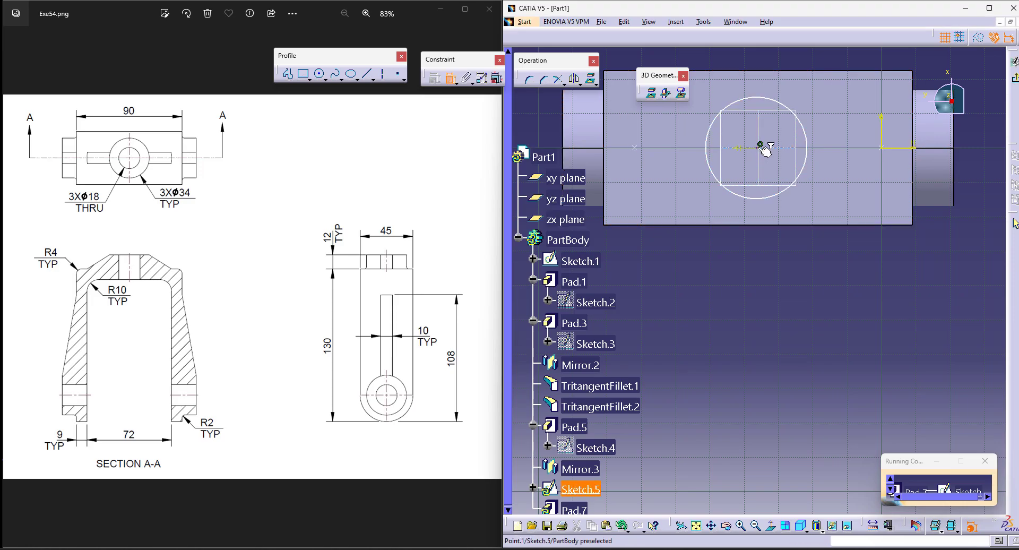
pyautogui.click(759, 131)
pyautogui.rightClick(821, 297)
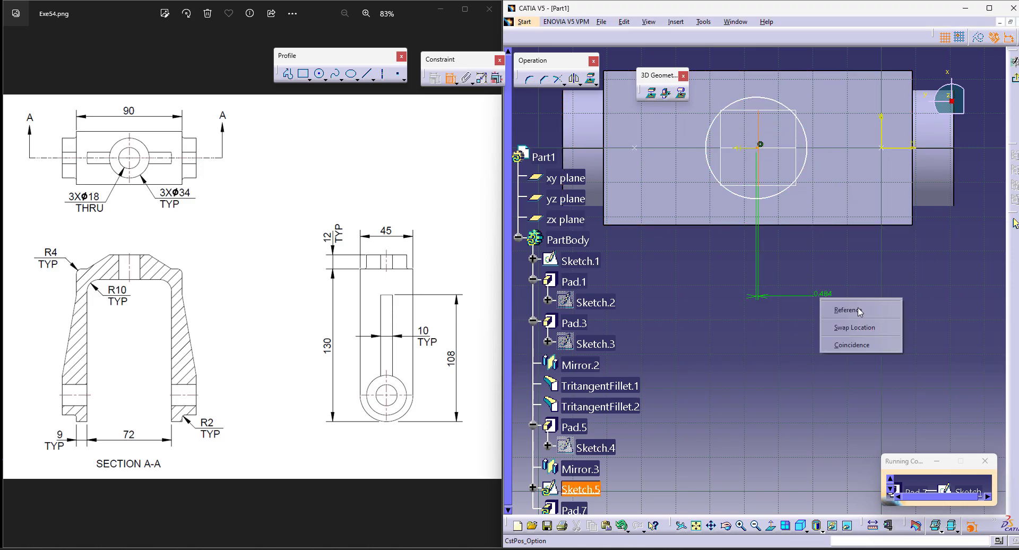
pyautogui.click(873, 347)
# Step: Dimension the top face circle and set its diameter to 34 mm
pyautogui.click(454, 80)
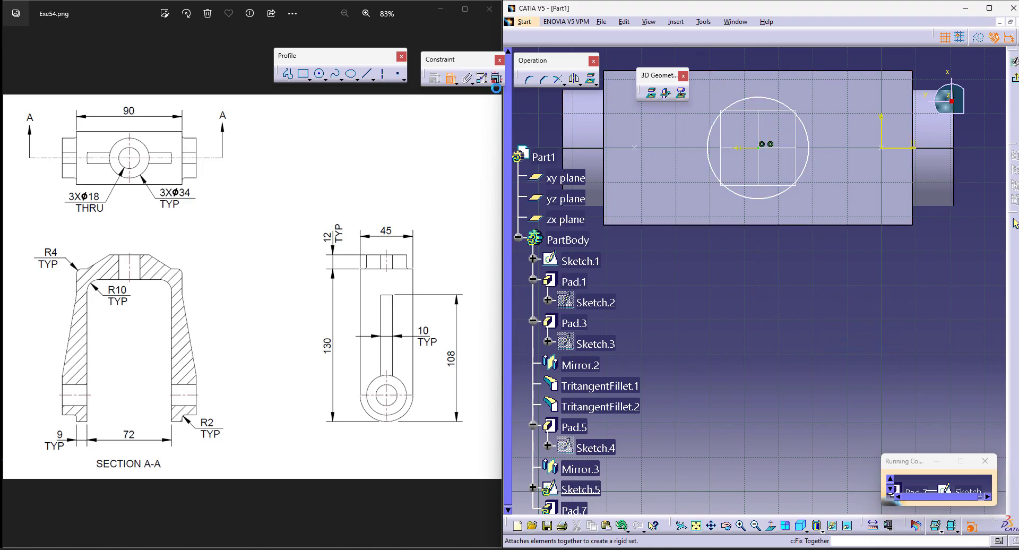
pyautogui.click(802, 124)
pyautogui.doubleClick(828, 54)
pyautogui.write('34')
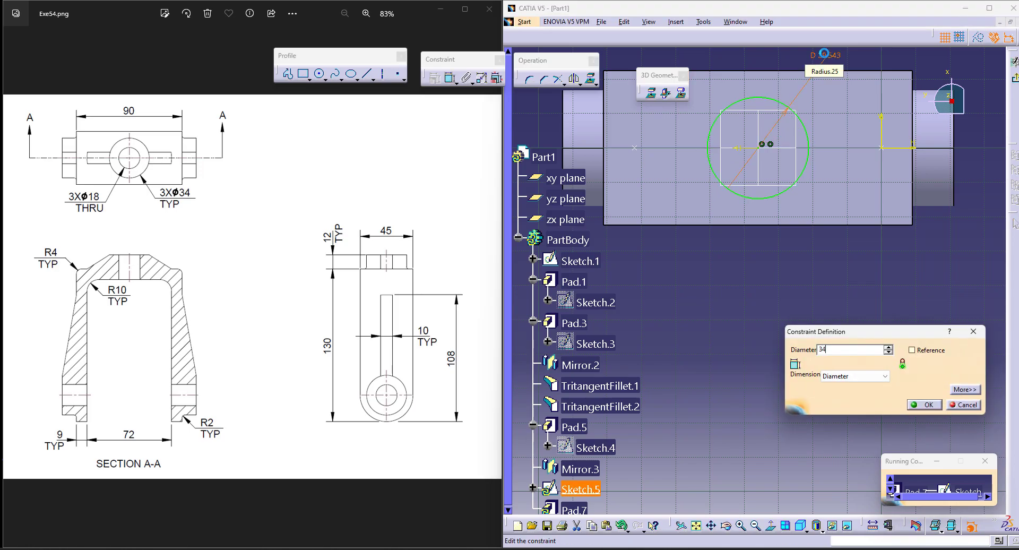
pyautogui.press('Return')
# Step: Leave the sketch and pad the top circle 12 mm to form the upper boss
pyautogui.click(1015, 80)
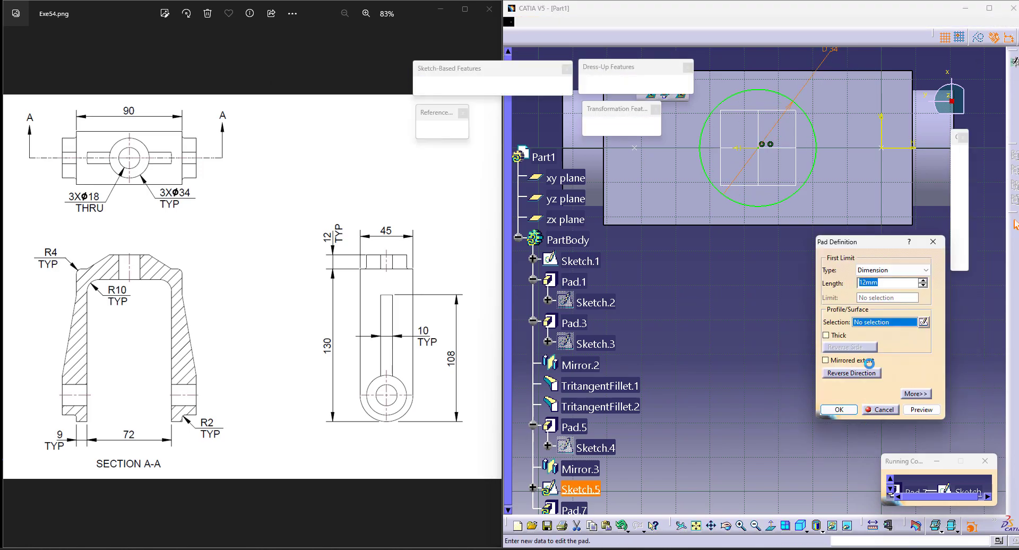
pyautogui.click(849, 411)
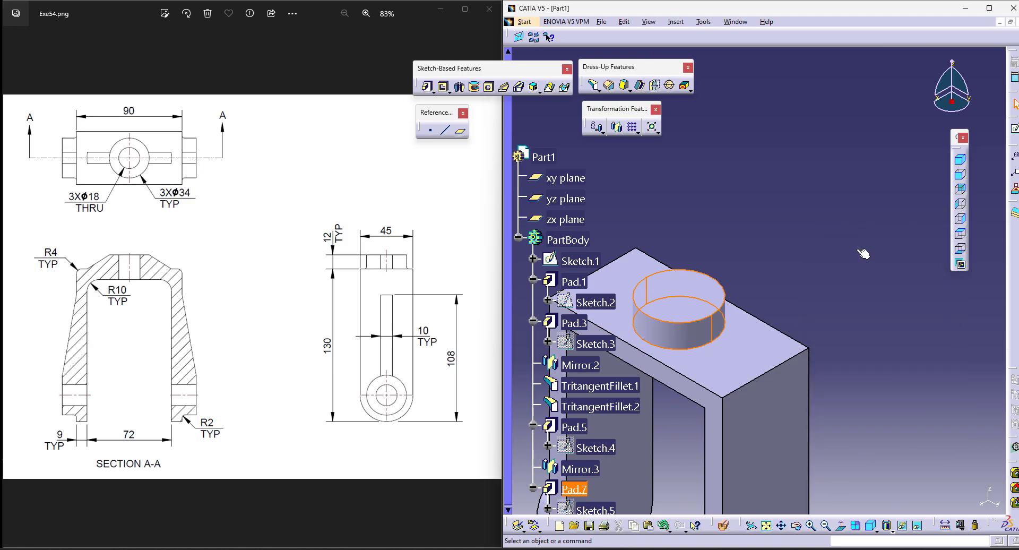
pyautogui.click(767, 526)
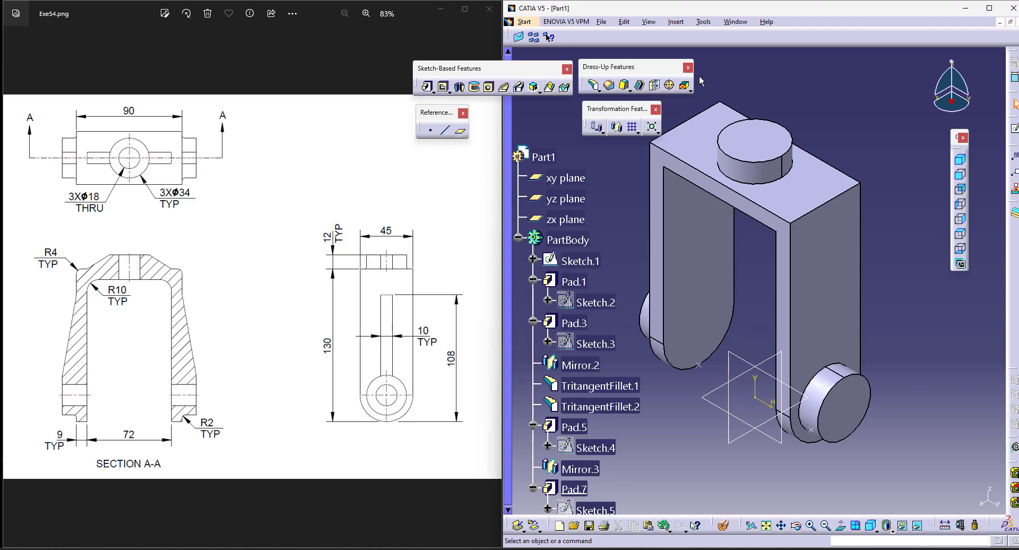
# Step: Add edge fillets around the base edges of the top boss and both side bosses in one Edge Fillet feature
pyautogui.click(600, 90)
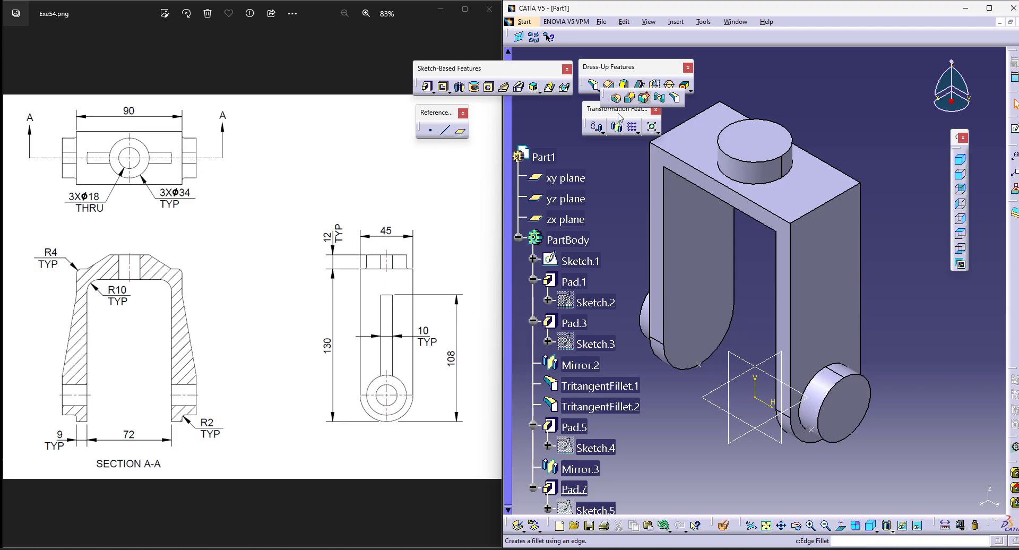
pyautogui.click(614, 99)
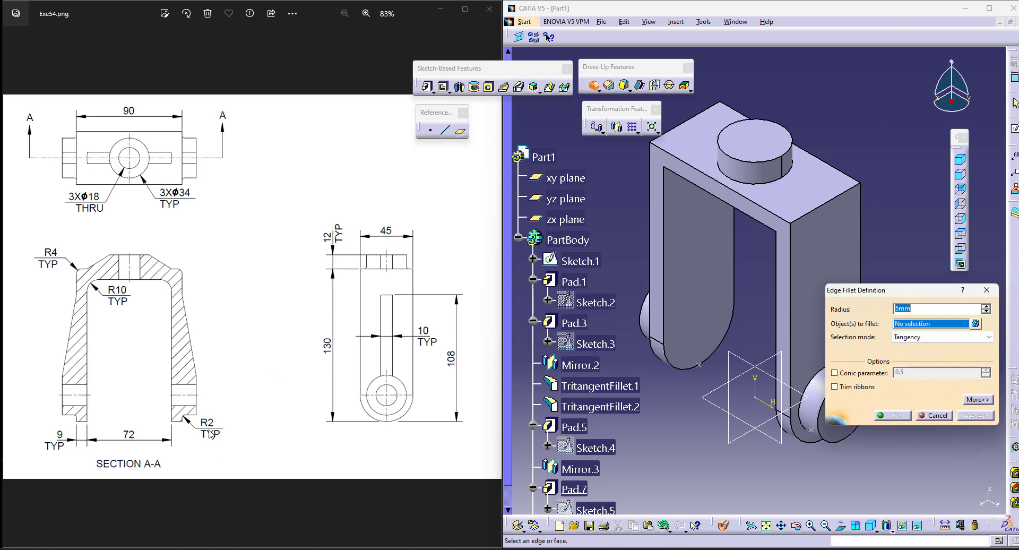
pyautogui.click(818, 383)
pyautogui.click(778, 181)
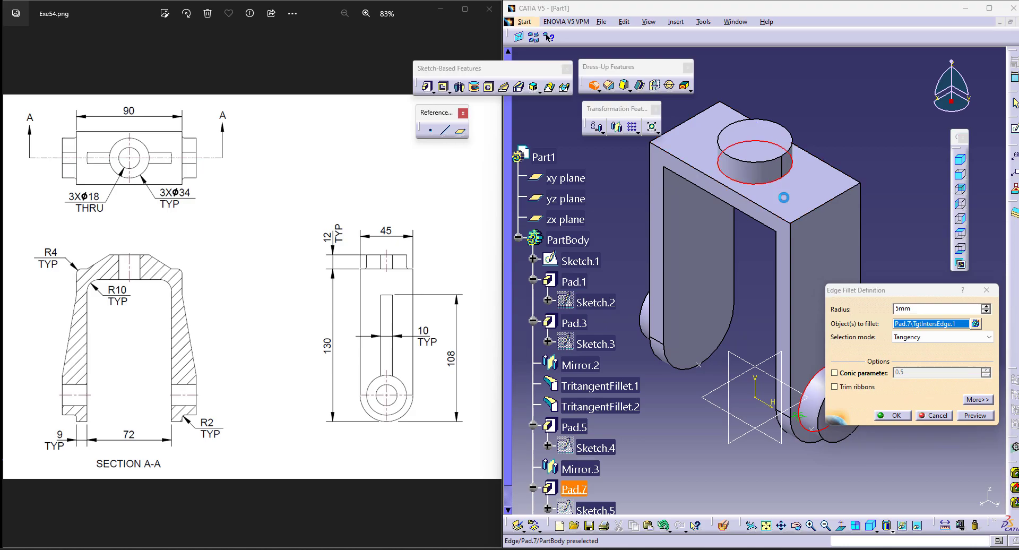
pyautogui.click(795, 525)
pyautogui.moveTo(729, 368); pyautogui.dragTo(815, 348)
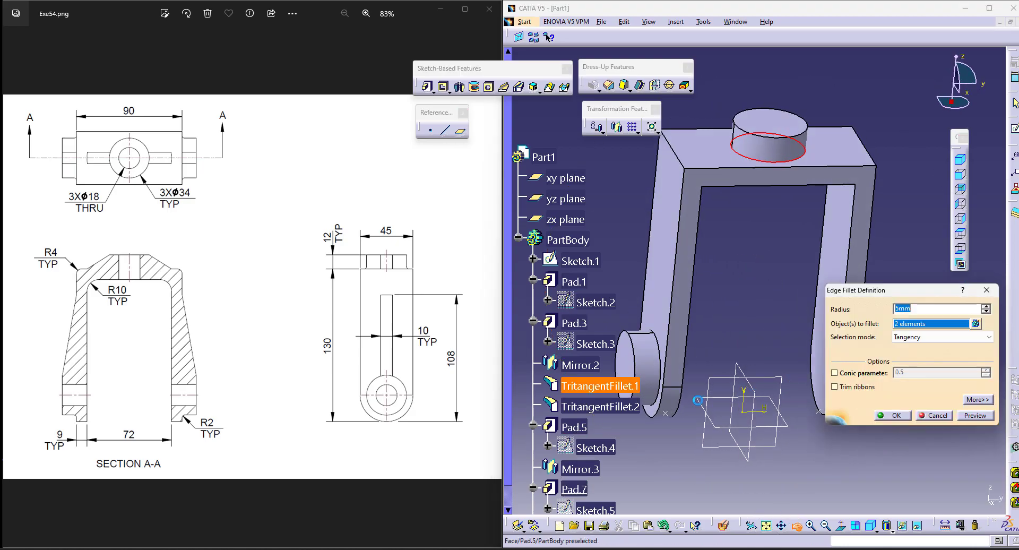
pyautogui.click(663, 346)
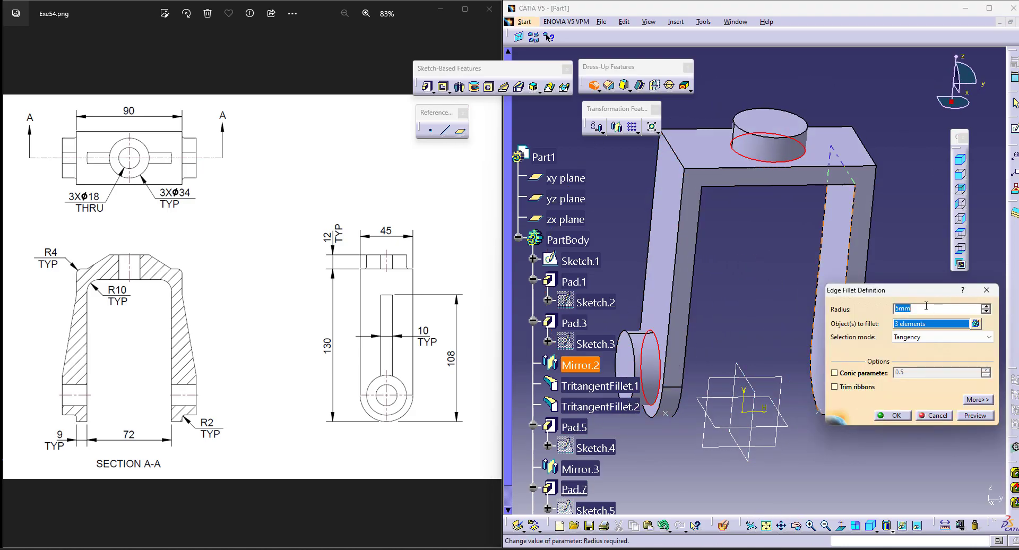
pyautogui.click(895, 415)
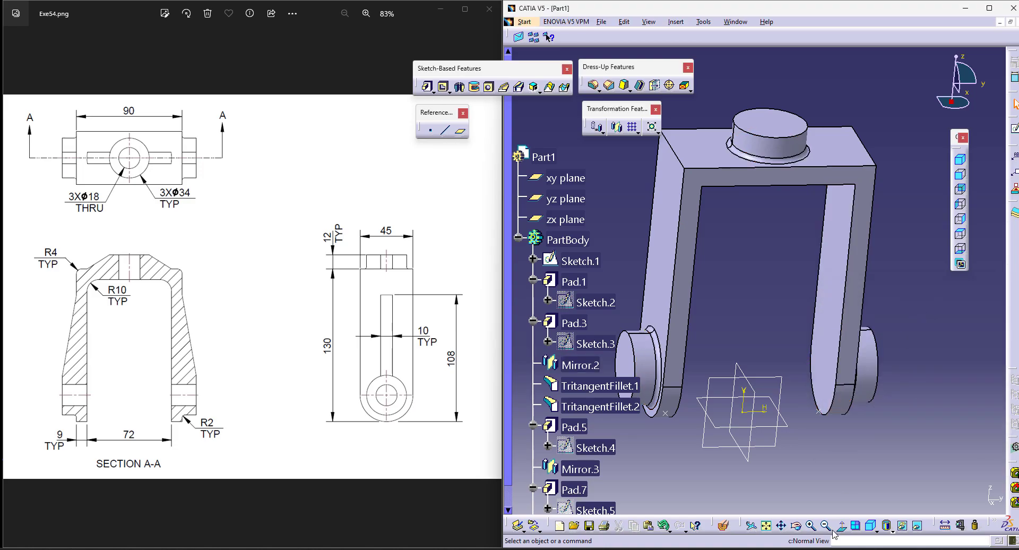
# Step: For a new stiffener, open a sketch on the yz plane and project the Pad.5 boss silhouette and the leg's outer edge as construction geometry
pyautogui.click(872, 526)
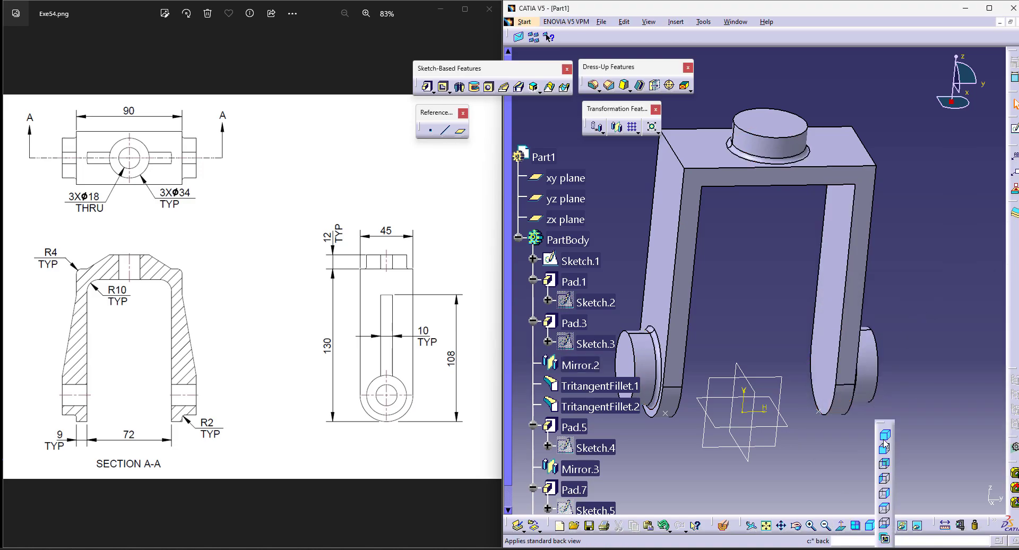
pyautogui.click(885, 440)
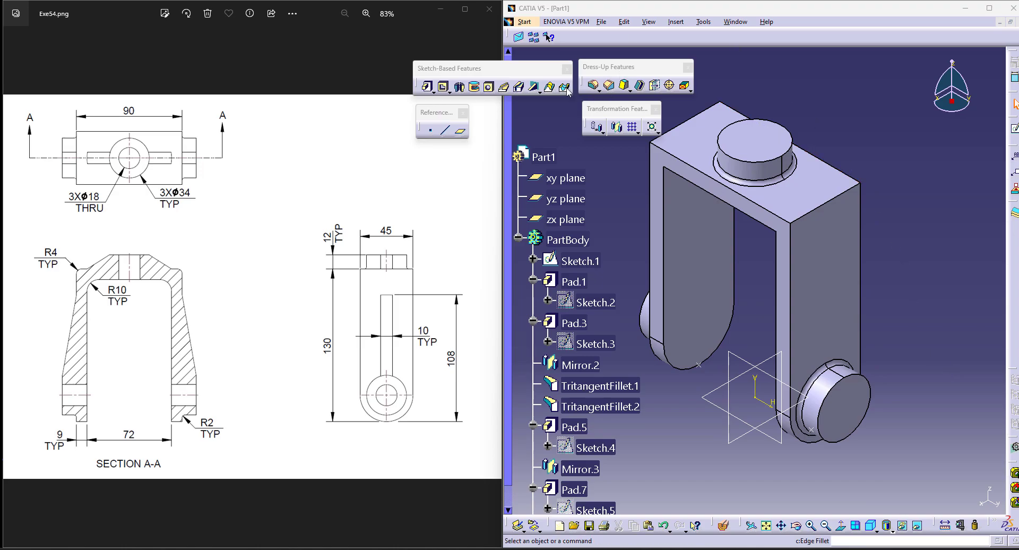
pyautogui.click(534, 86)
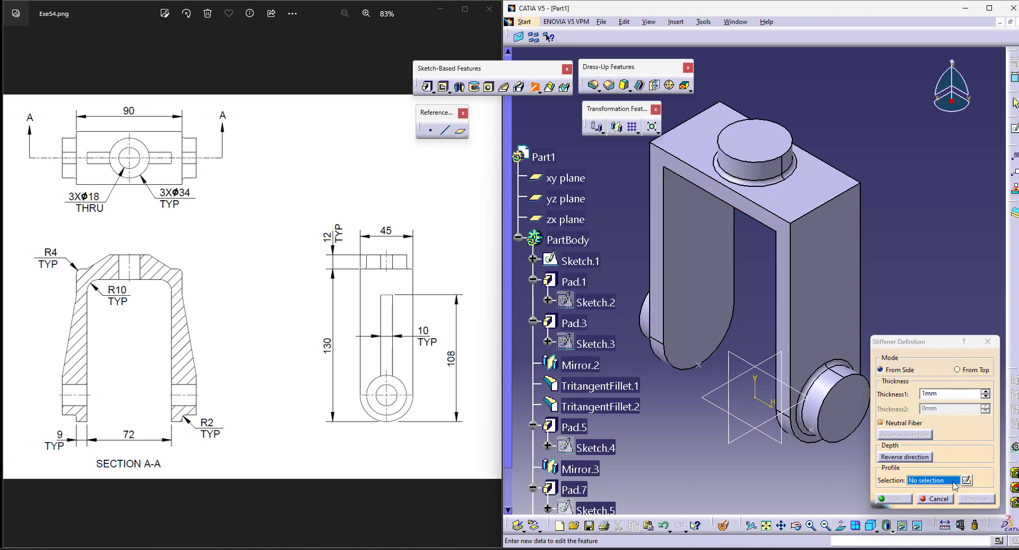
pyautogui.click(968, 480)
pyautogui.click(566, 198)
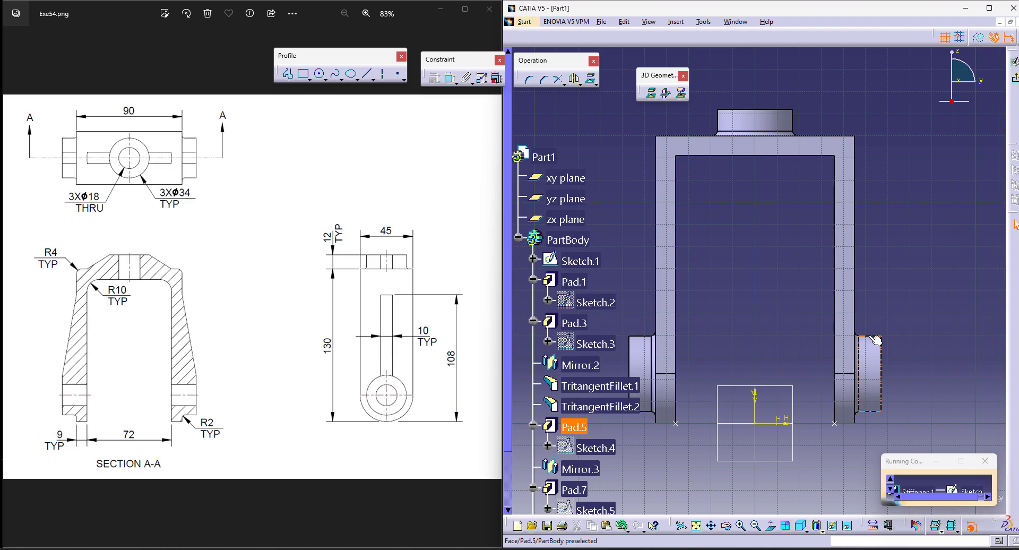
pyautogui.click(979, 39)
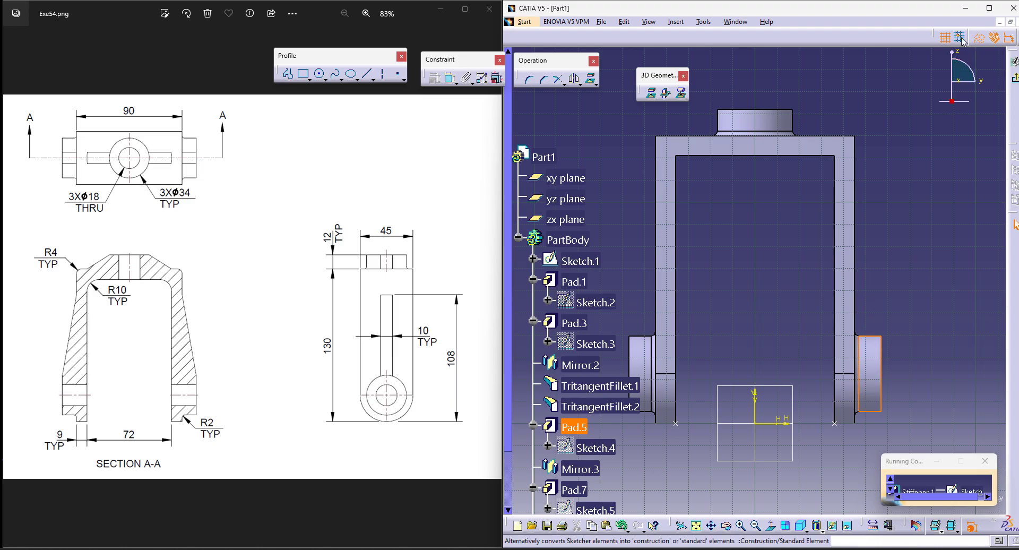
pyautogui.click(681, 94)
pyautogui.click(842, 303)
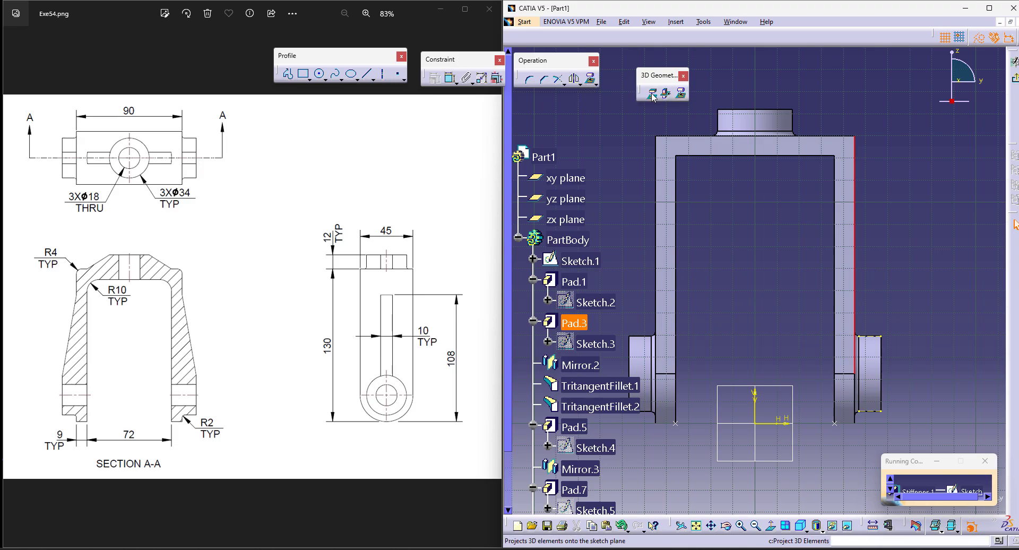
pyautogui.middleClick(985, 342)
pyautogui.middleClick(691, 185)
pyautogui.moveTo(708, 177); pyautogui.dragTo(757, 274, button='middle')
pyautogui.click(979, 38)
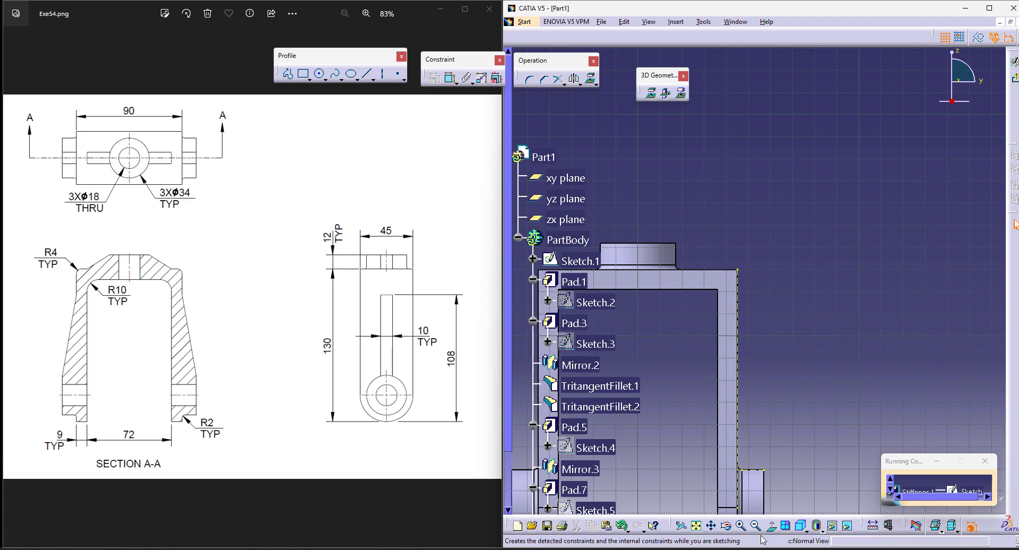
# Step: Draw a slanted line from the side boss's upper edge to the leg's outer edge, ending about 112 mm above the horizontal axis
pyautogui.click(697, 526)
pyautogui.click(367, 74)
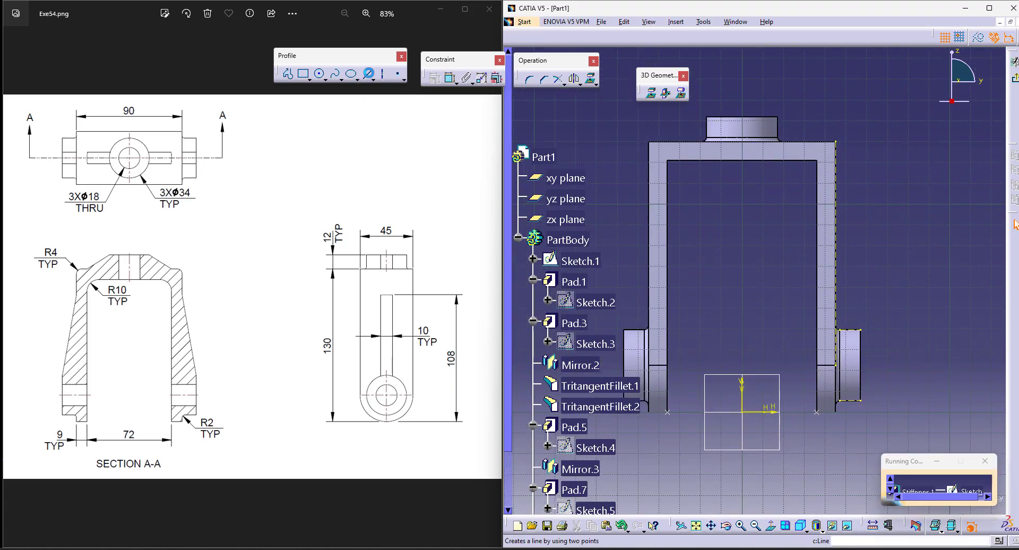
pyautogui.click(856, 333)
pyautogui.click(839, 174)
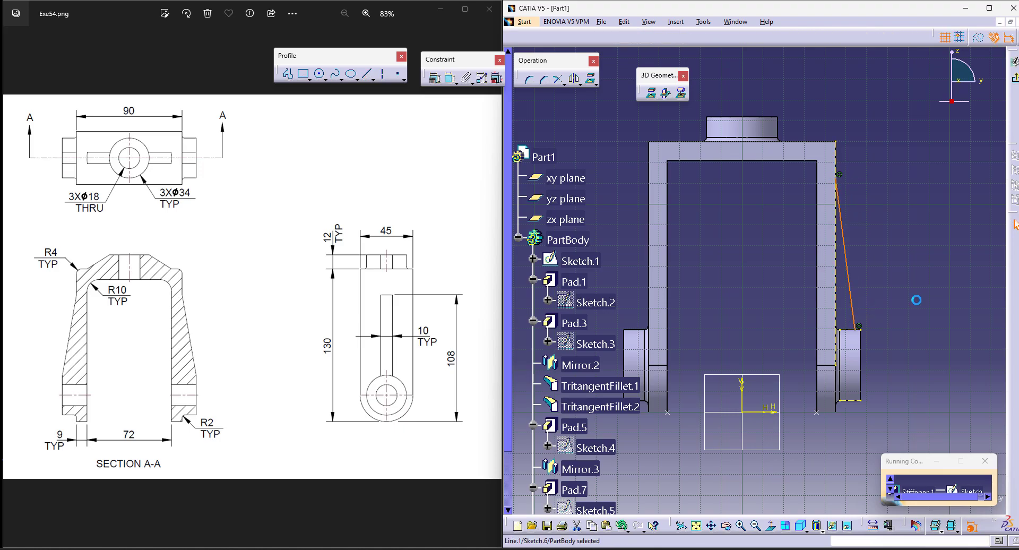
pyautogui.click(588, 123)
# Step: Dimension the height of the slanted line's upper endpoint from the horizontal axis and set it to 108 mm
pyautogui.click(450, 78)
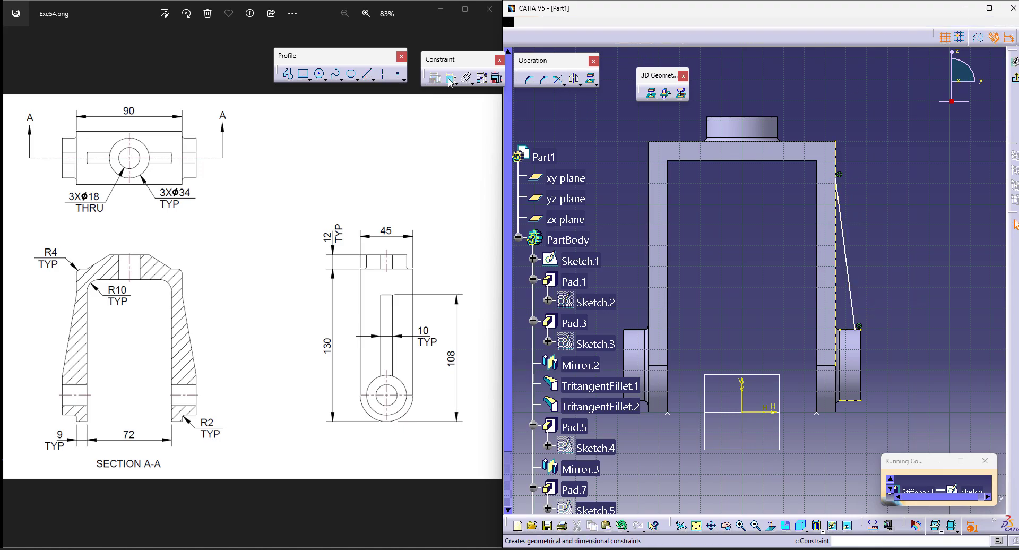
pyautogui.click(759, 415)
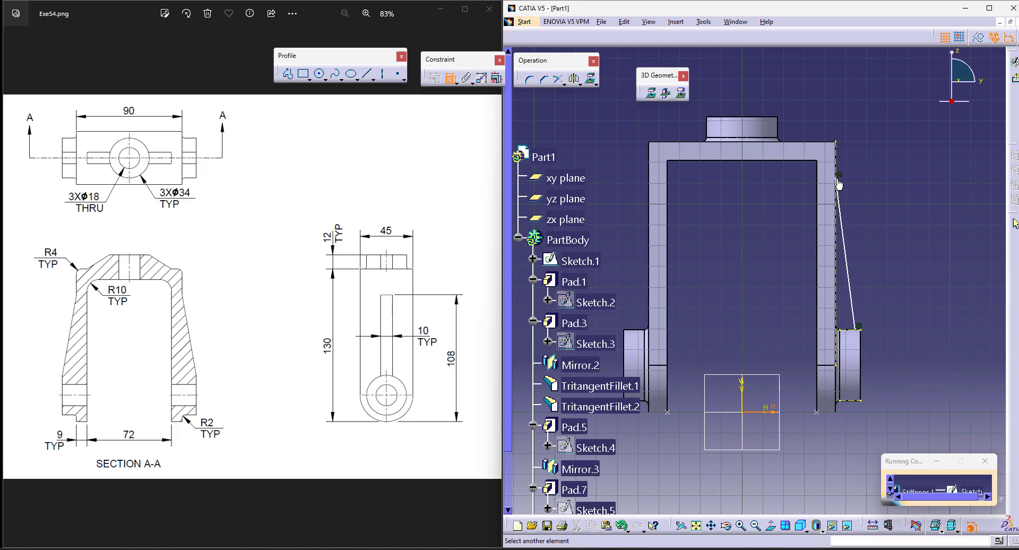
pyautogui.click(837, 184)
pyautogui.click(911, 326)
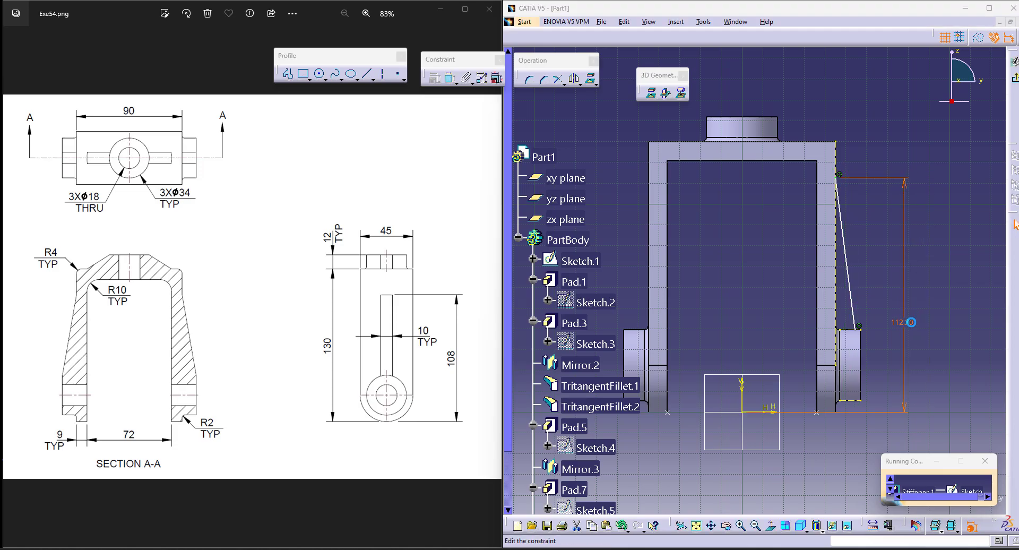
pyautogui.doubleClick(911, 326)
pyautogui.press('Return')
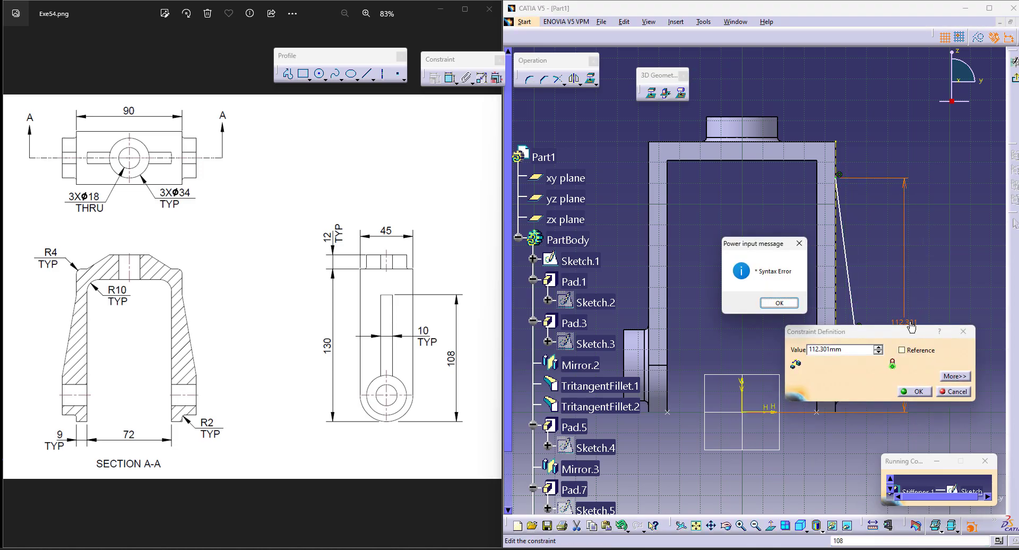
pyautogui.click(779, 303)
pyautogui.write('108')
pyautogui.press('Return')
# Step: Leave the sketch and create the leg stiffener with a thickness of 10 mm
pyautogui.click(1015, 79)
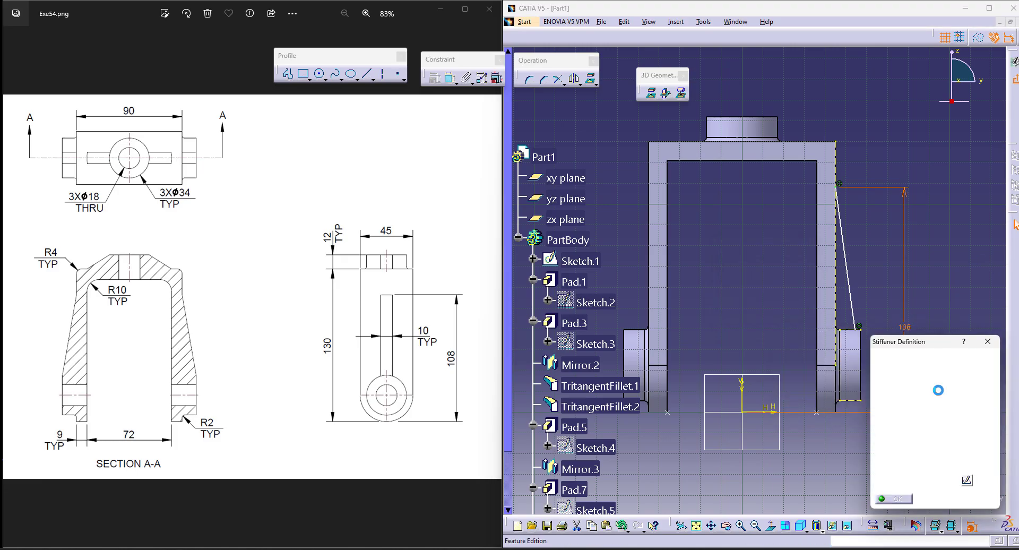
pyautogui.write('10')
pyautogui.press('Return')
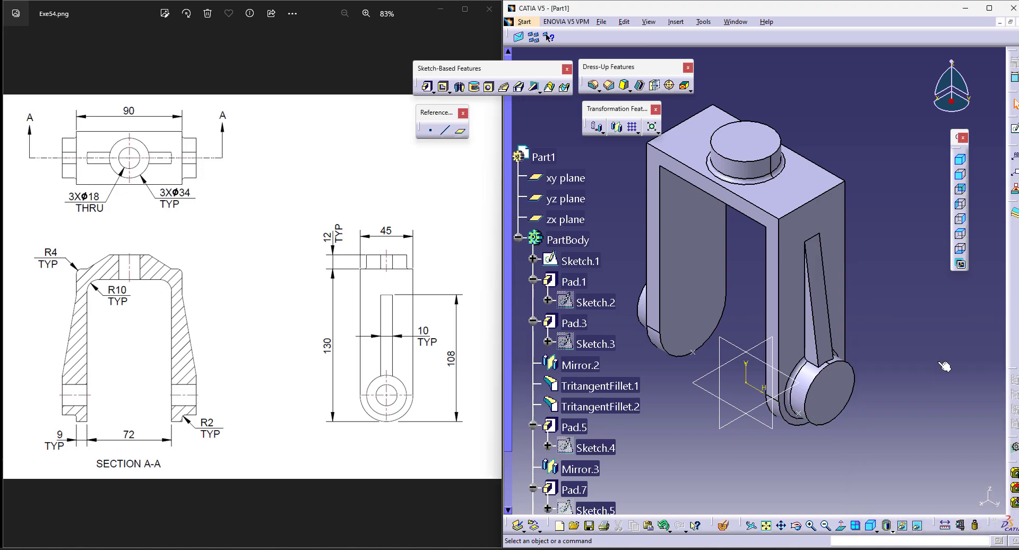
# Step: Mirror Stiffener.1 about the zx plane onto the opposite leg
pyautogui.scroll(-4, 611, 478)
pyautogui.click(583, 318)
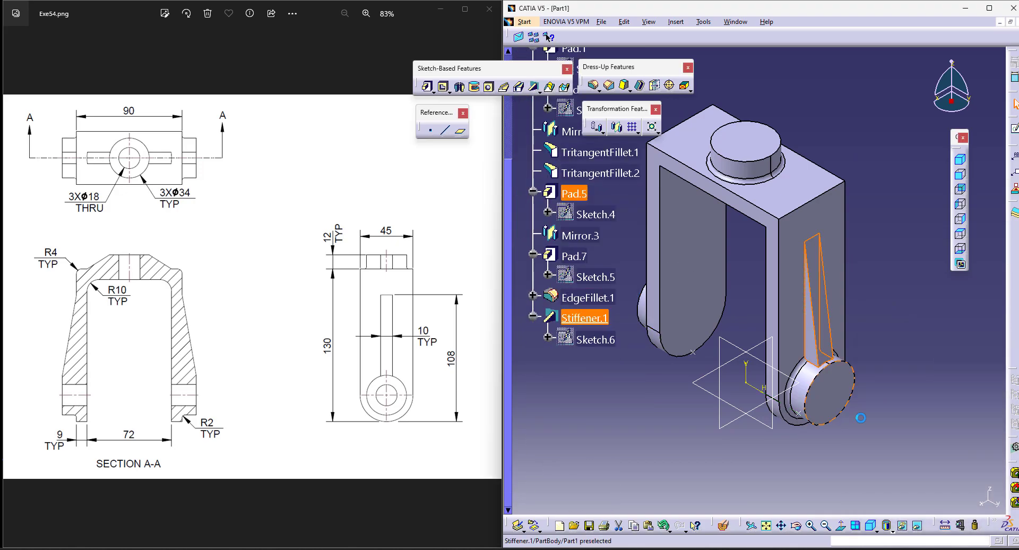
pyautogui.click(616, 126)
pyautogui.click(752, 348)
pyautogui.click(940, 499)
pyautogui.click(930, 319)
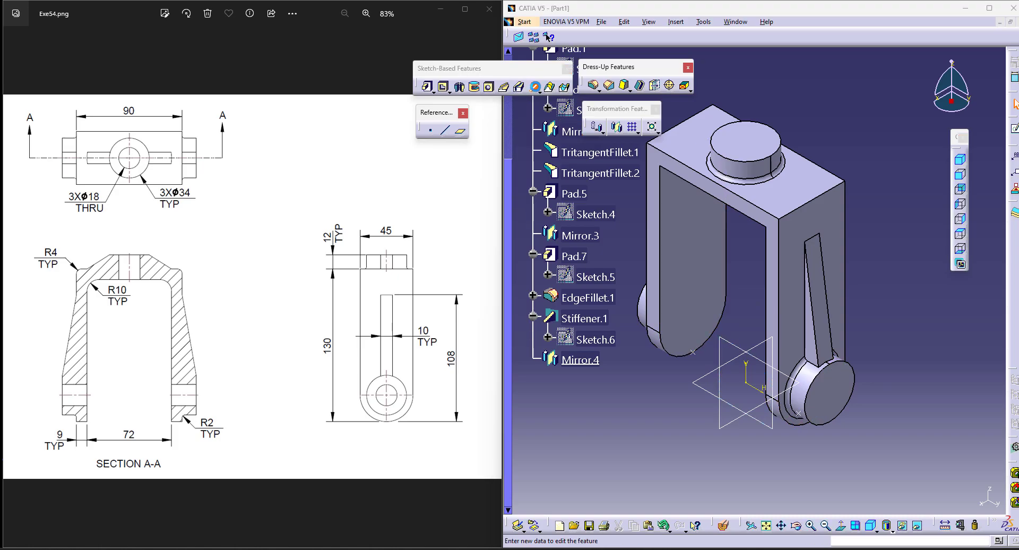
# Step: For another stiffener, open a sketch on the yz plane and project the top boss's upper edge and the bracket's top edge as construction geometry
pyautogui.click(966, 480)
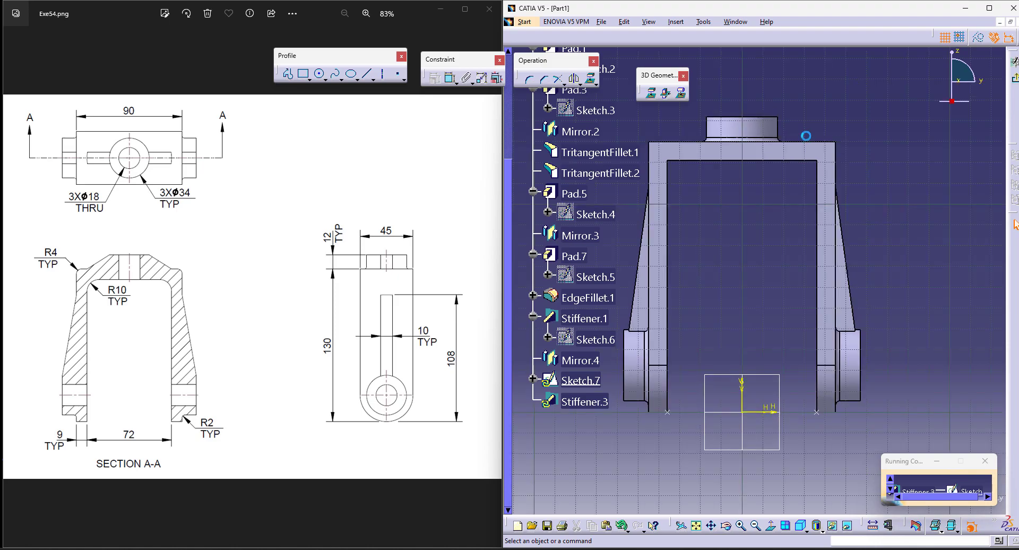
pyautogui.moveTo(810, 116); pyautogui.dragTo(734, 296, button='middle')
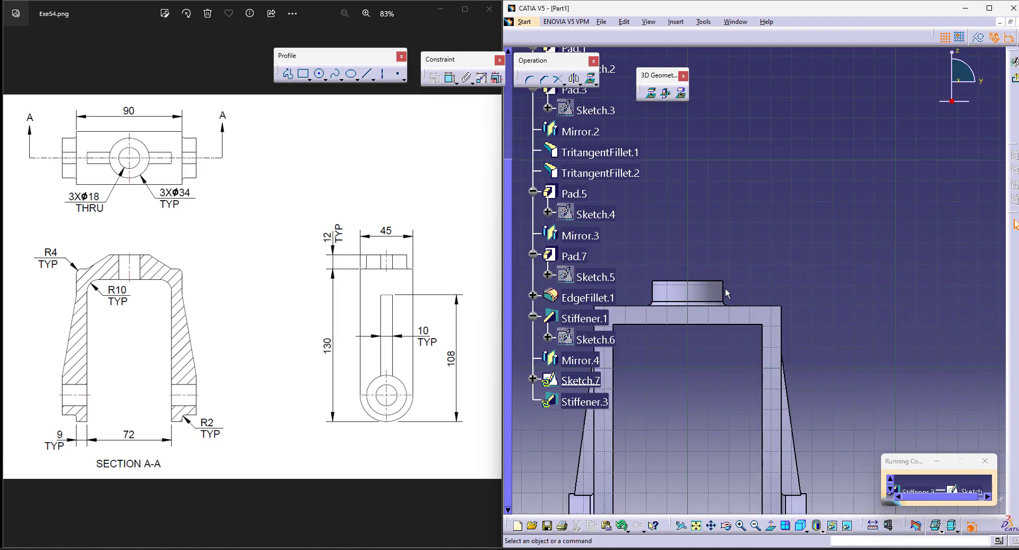
pyautogui.click(650, 95)
pyautogui.click(979, 38)
pyautogui.click(885, 257)
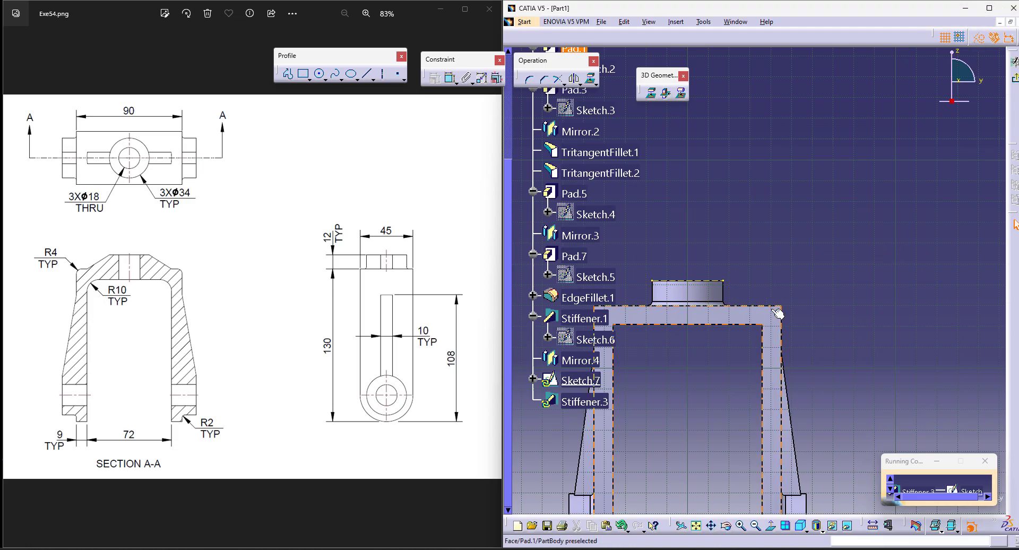
pyautogui.click(651, 97)
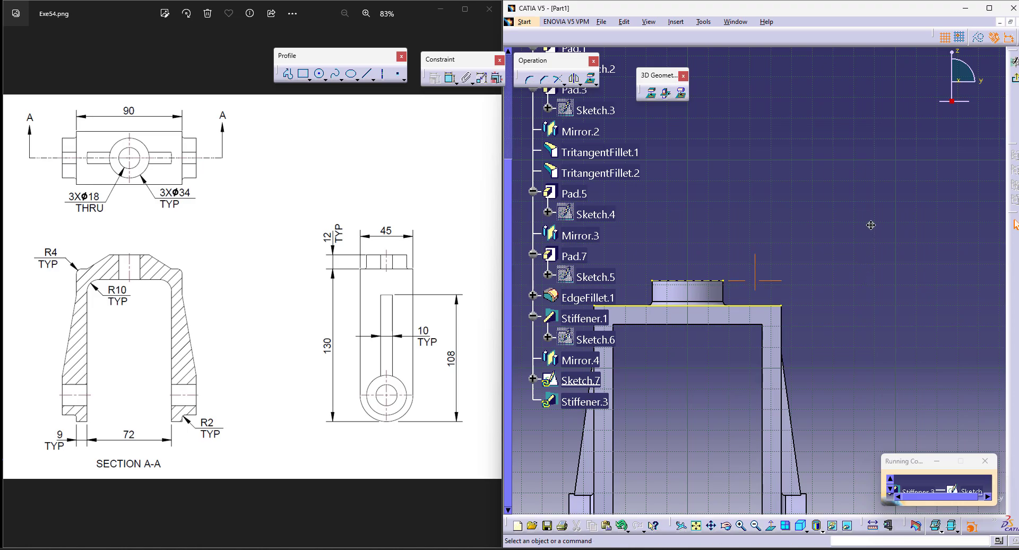
pyautogui.moveTo(872, 227); pyautogui.dragTo(872, 219, button='middle')
pyautogui.click(766, 299)
pyautogui.click(979, 38)
pyautogui.click(861, 175)
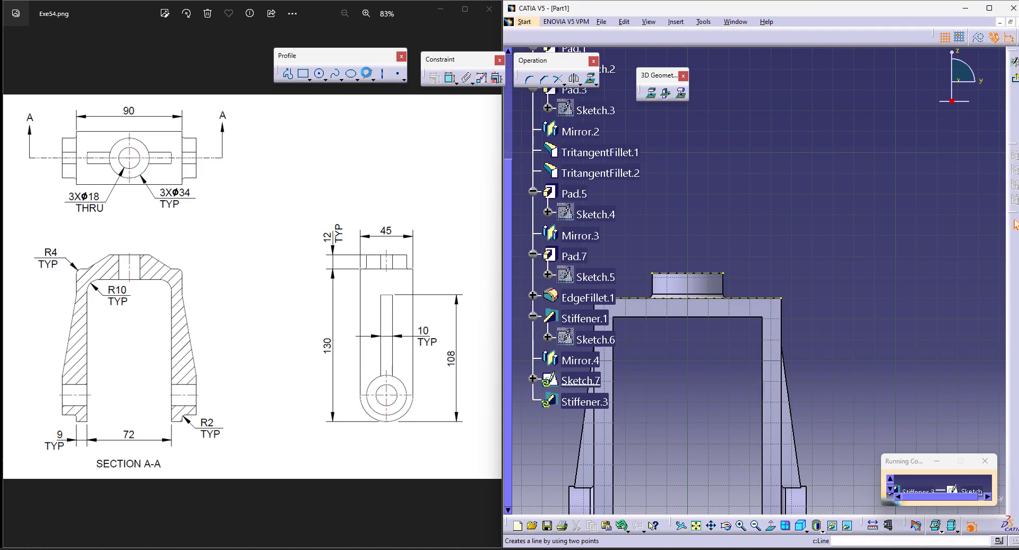
# Step: Draw a line from the top boss's upper corner to the bracket's top edge and set its lower endpoint 40 mm from the vertical axis
pyautogui.click(724, 273)
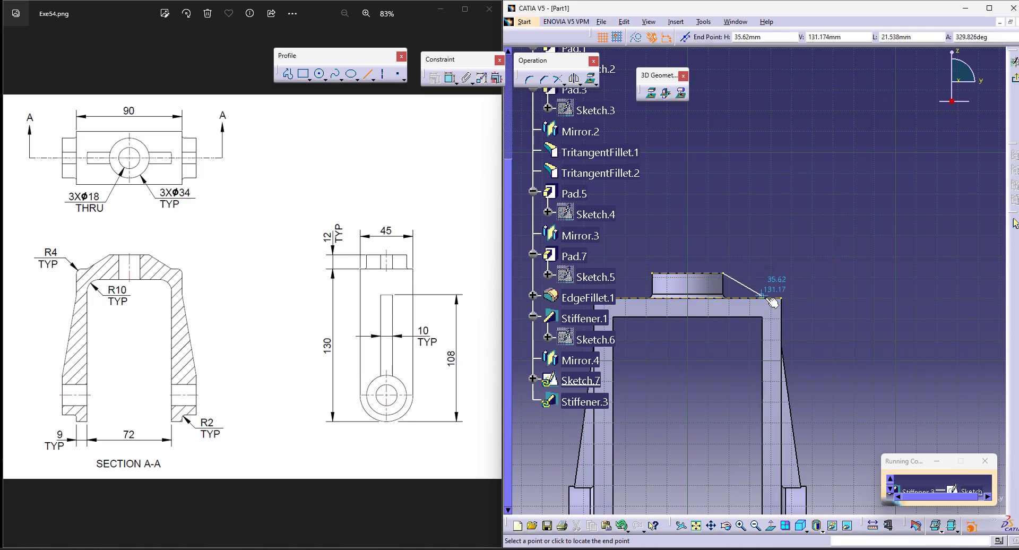
pyautogui.click(765, 297)
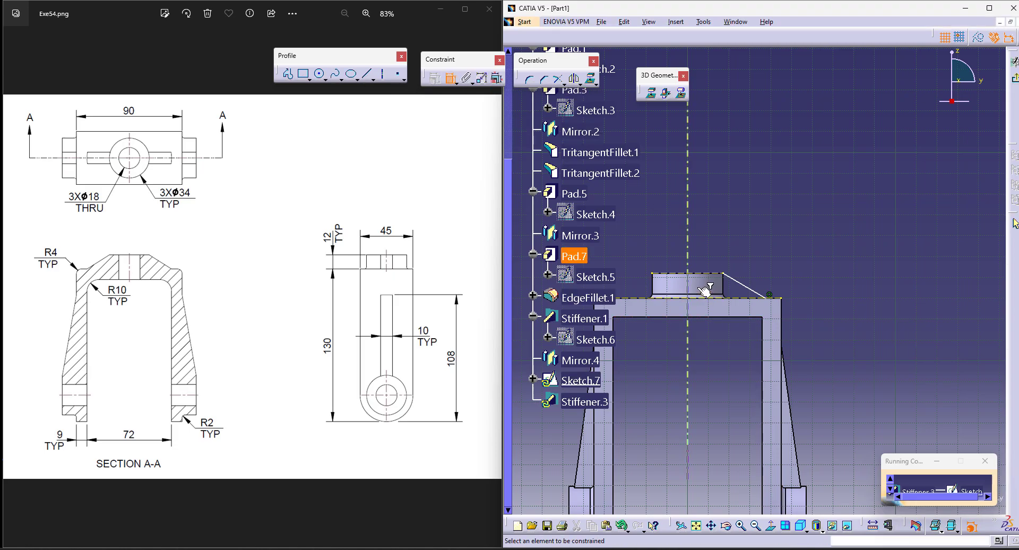
pyautogui.click(769, 295)
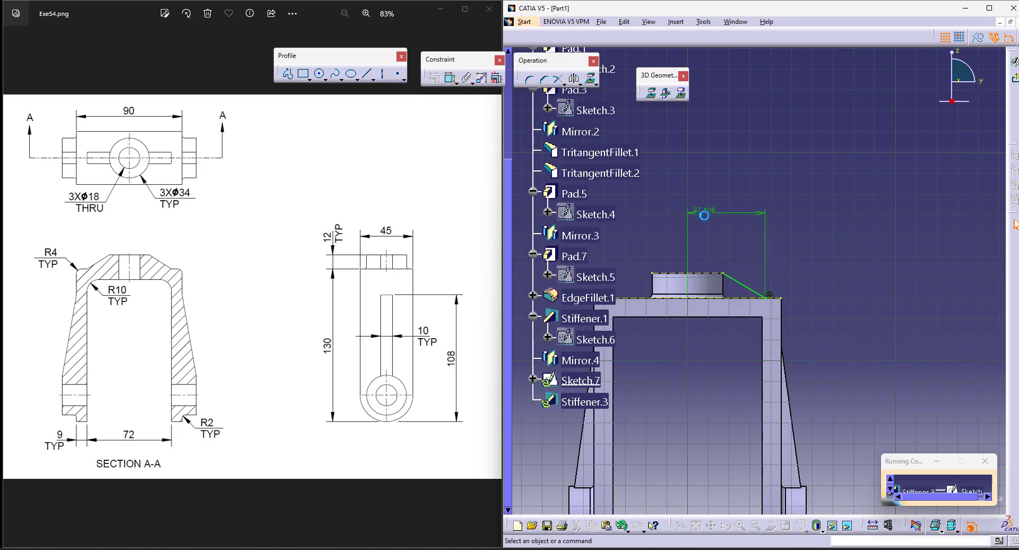
pyautogui.doubleClick(767, 224)
pyautogui.write('40mm')
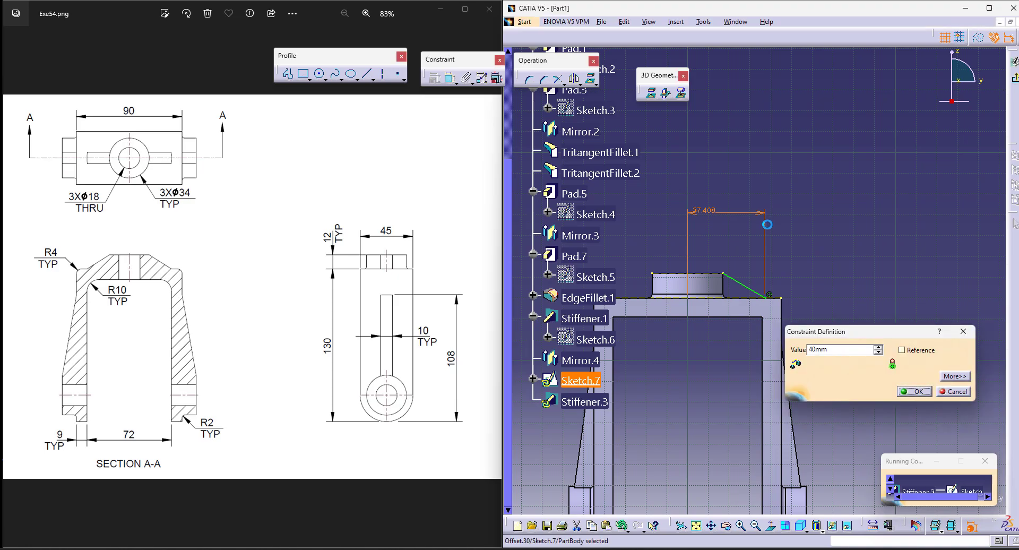
pyautogui.press('Return')
# Step: Try to create the 10 mm top stiffener from the sketched line and reopen Sketch.7 for editing
pyautogui.click(972, 526)
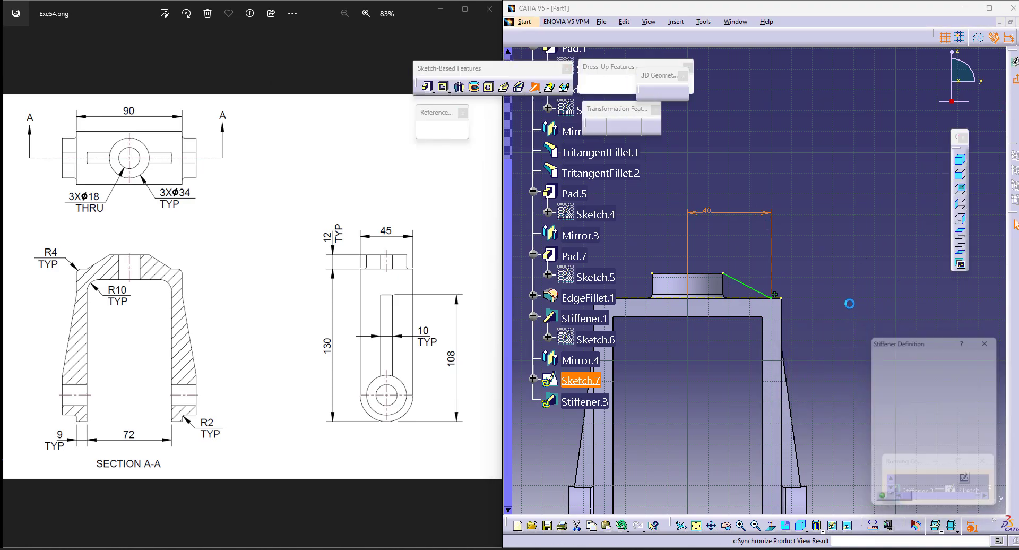
pyautogui.click(820, 304)
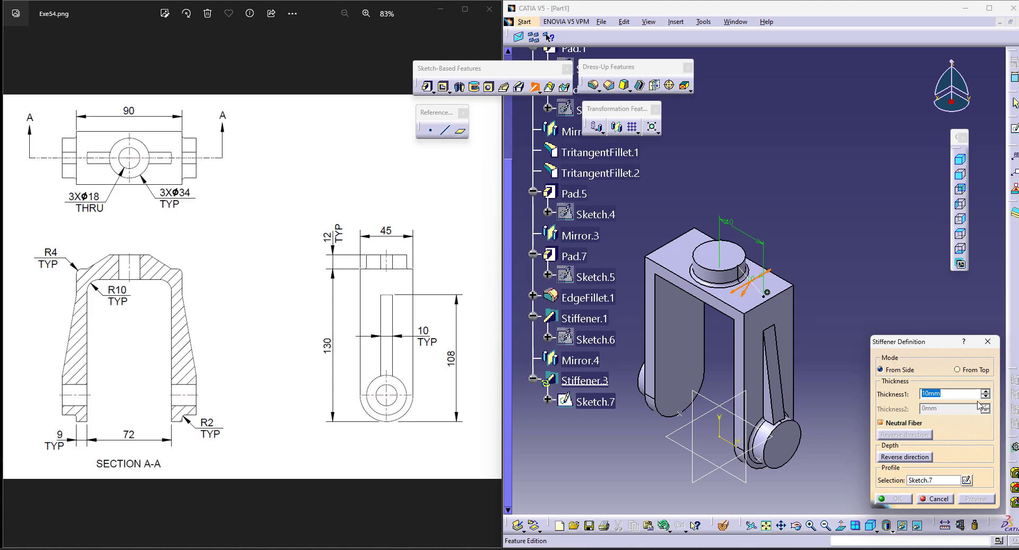
pyautogui.click(967, 480)
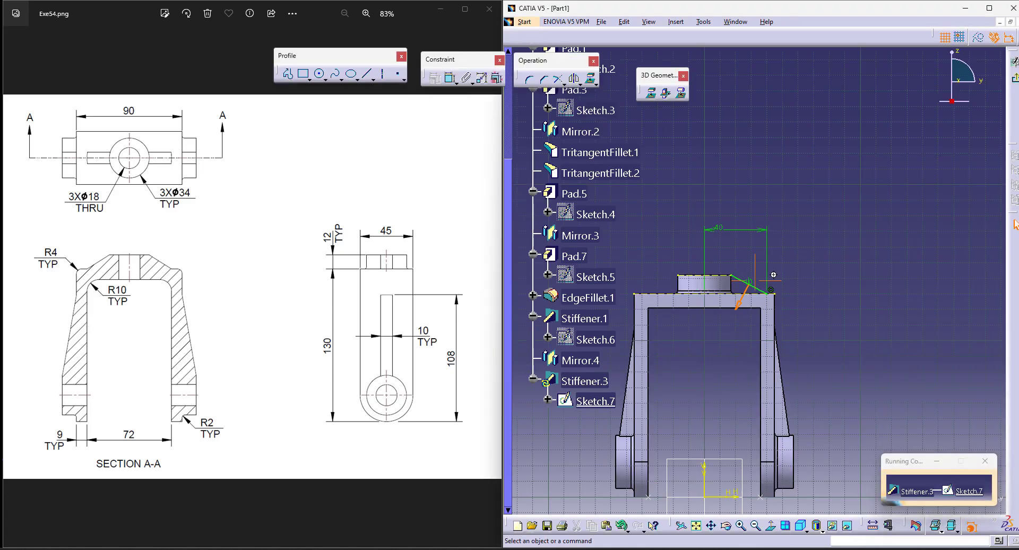
# Step: Delete the sloped line and project the top boss's silhouette into the sketch as construction geometry
pyautogui.press('Delete')
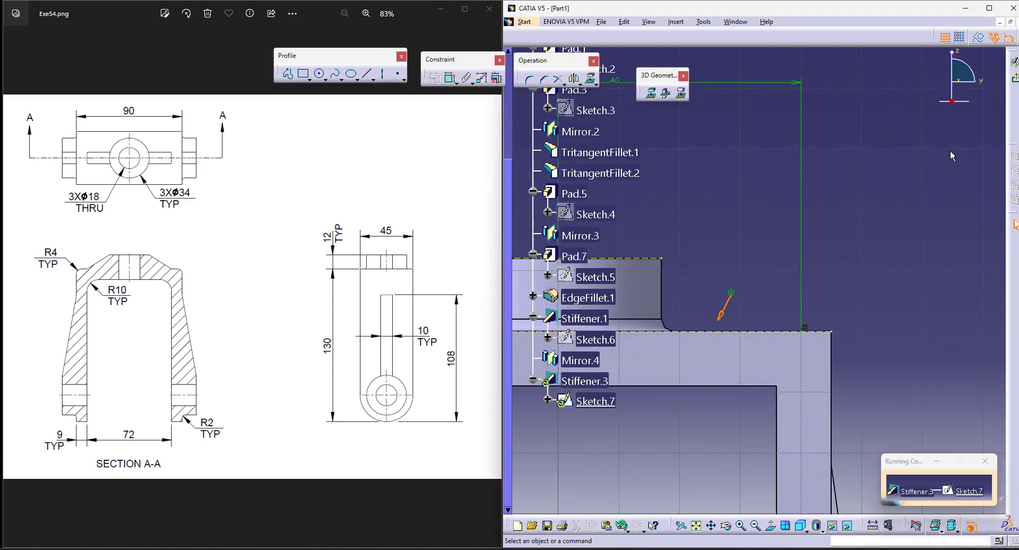
pyautogui.click(670, 286)
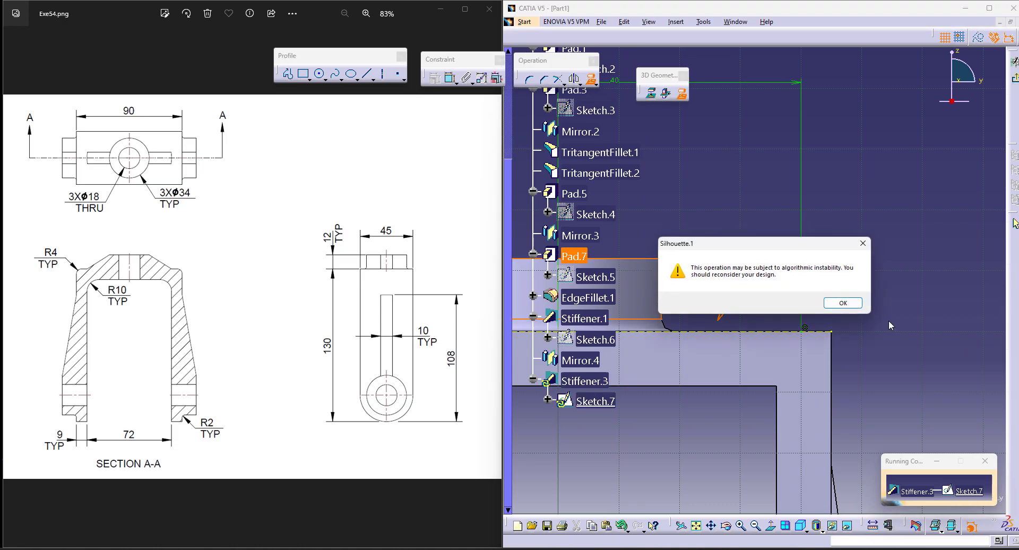
pyautogui.click(844, 303)
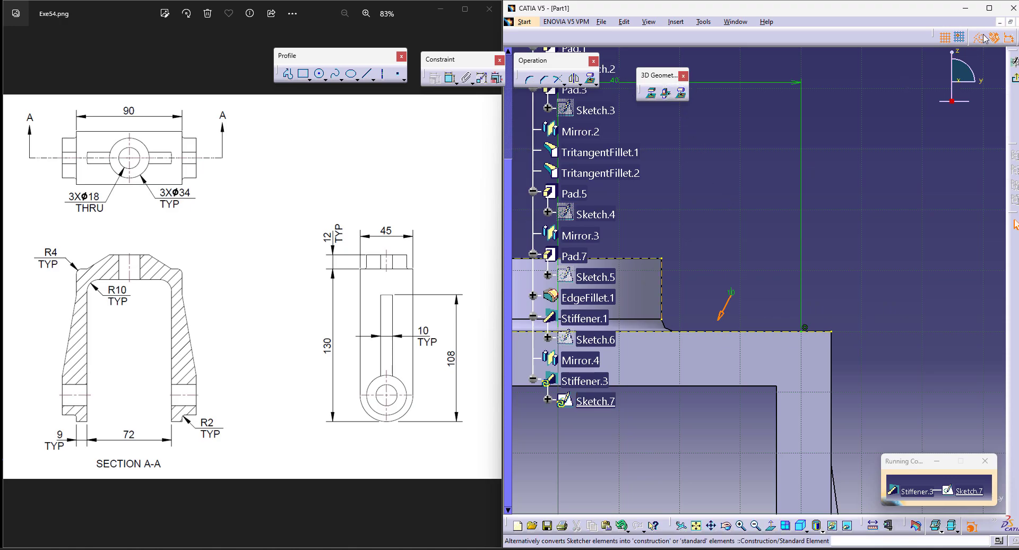
# Step: Draw a sloped line from the boss's projected side edge, just below its upper corner, to the 40 mm point on the bracket's top edge
pyautogui.click(367, 75)
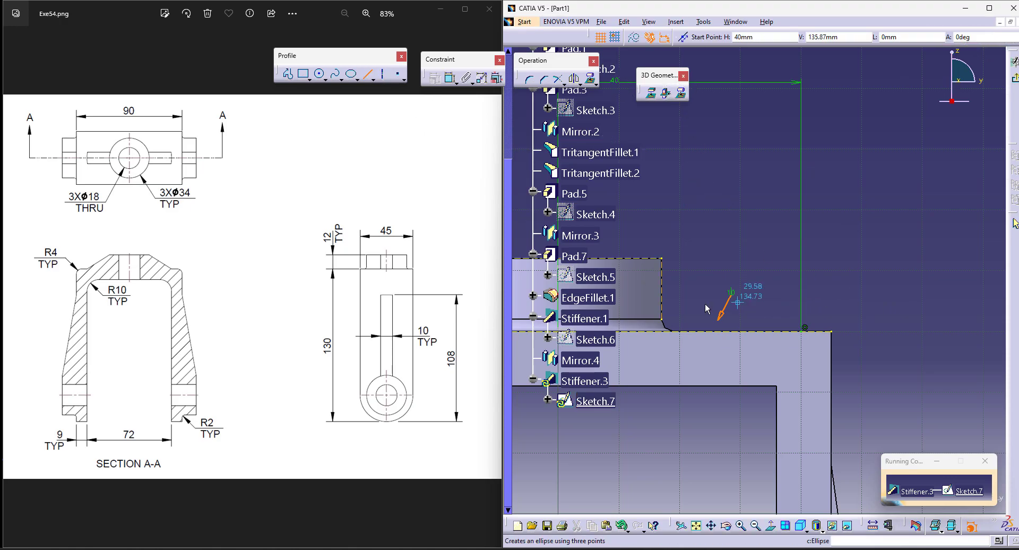
pyautogui.click(661, 269)
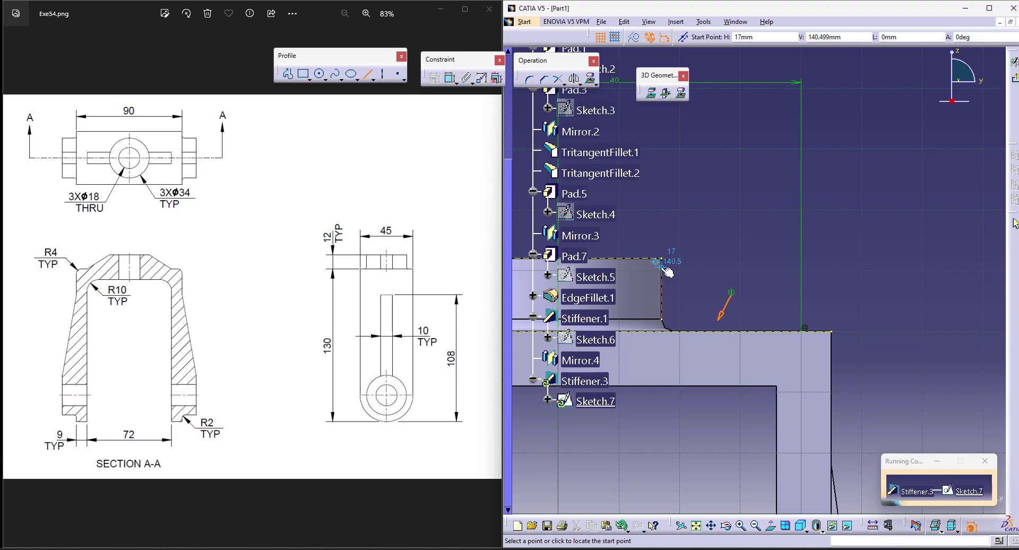
pyautogui.click(804, 331)
# Step: Leave the sketch and create the top stiffener with a thickness of 10 mm
pyautogui.click(1015, 77)
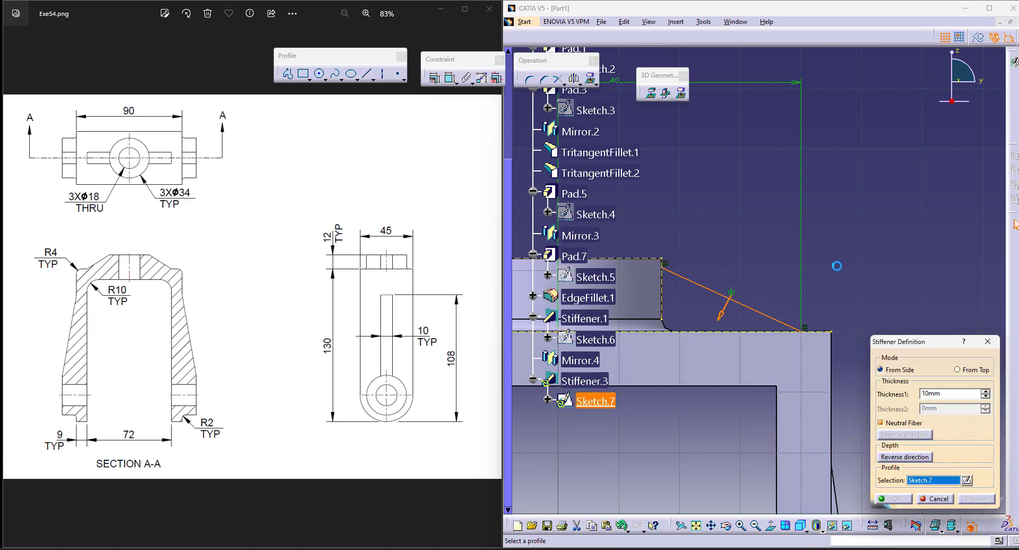
pyautogui.click(902, 500)
pyautogui.keyDown('ctrl'); pyautogui.moveTo(877, 140); pyautogui.dragTo(869, 223, button='middle'); pyautogui.keyUp('ctrl')
# Step: Mirror Stiffener.3 about the zx plane to the other side of the top boss
pyautogui.click(580, 381)
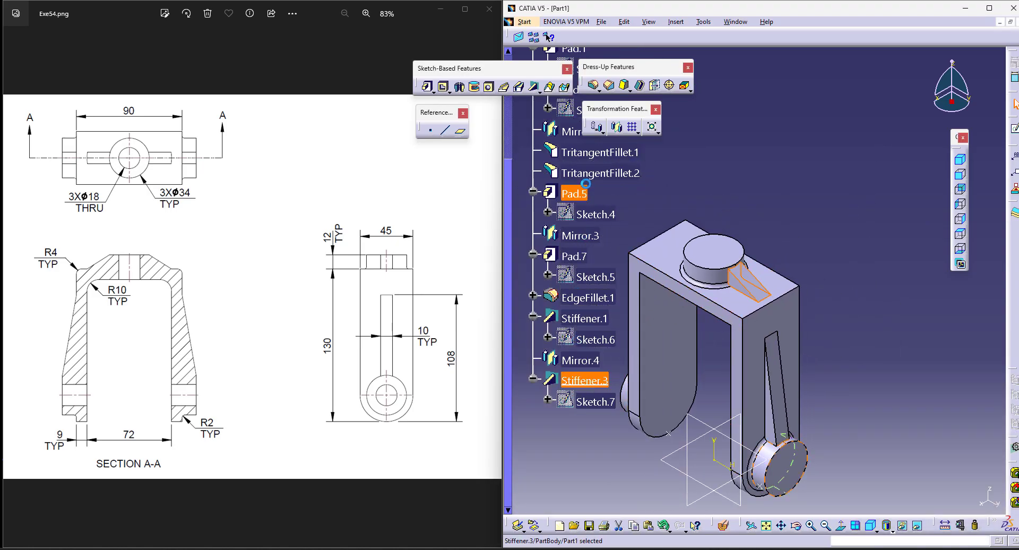
pyautogui.click(616, 126)
pyautogui.click(728, 418)
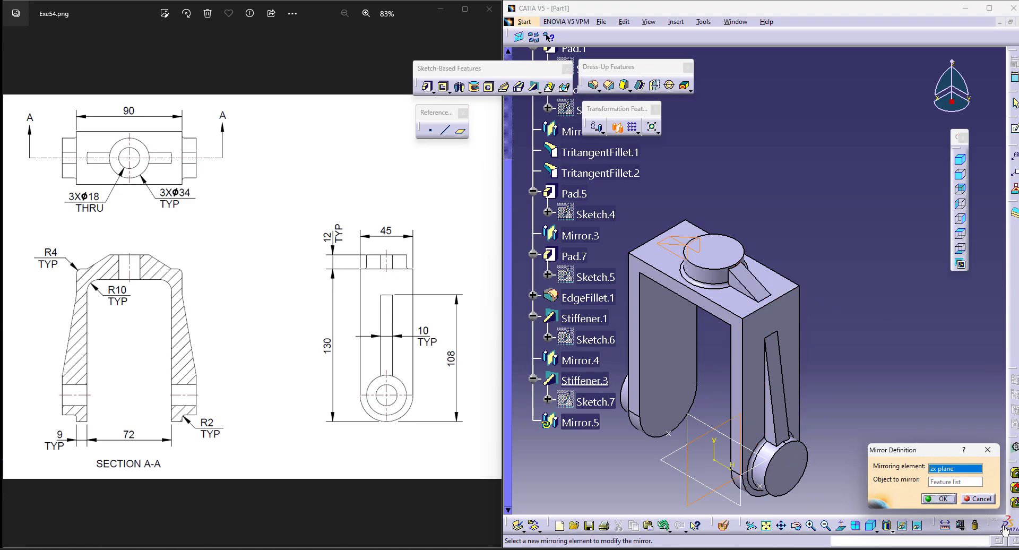
pyautogui.click(940, 499)
pyautogui.moveTo(688, 366); pyautogui.dragTo(752, 256, button='middle')
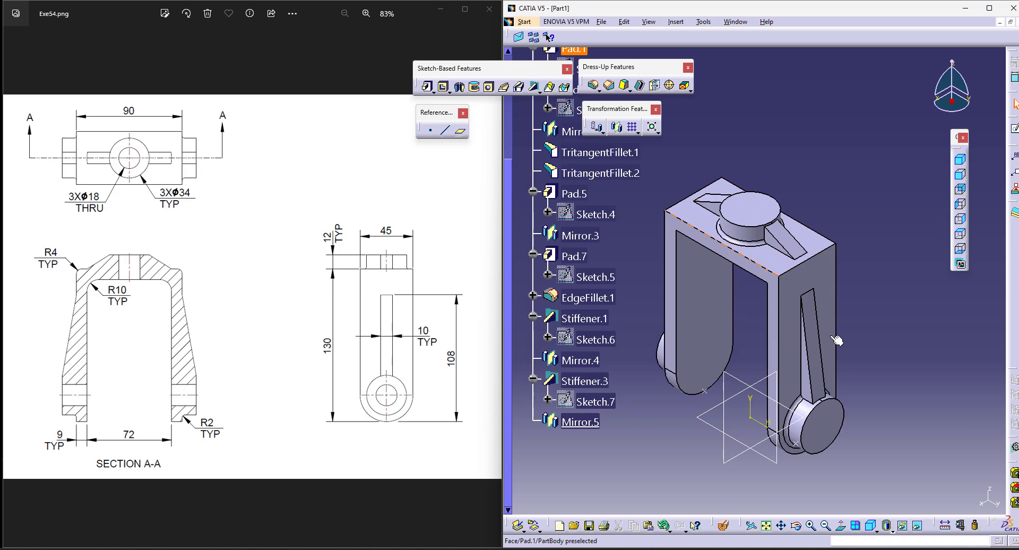
# Step: Start a hole on the outer face of the Pad.5 leg boss with an 18 mm diameter and the Up To Next extension
pyautogui.click(616, 126)
pyautogui.click(493, 88)
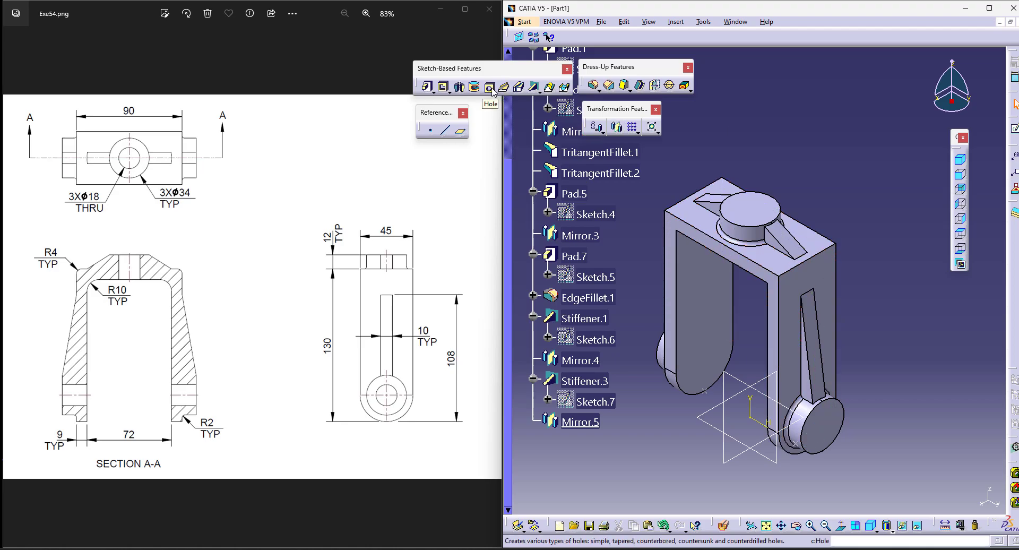
pyautogui.click(492, 88)
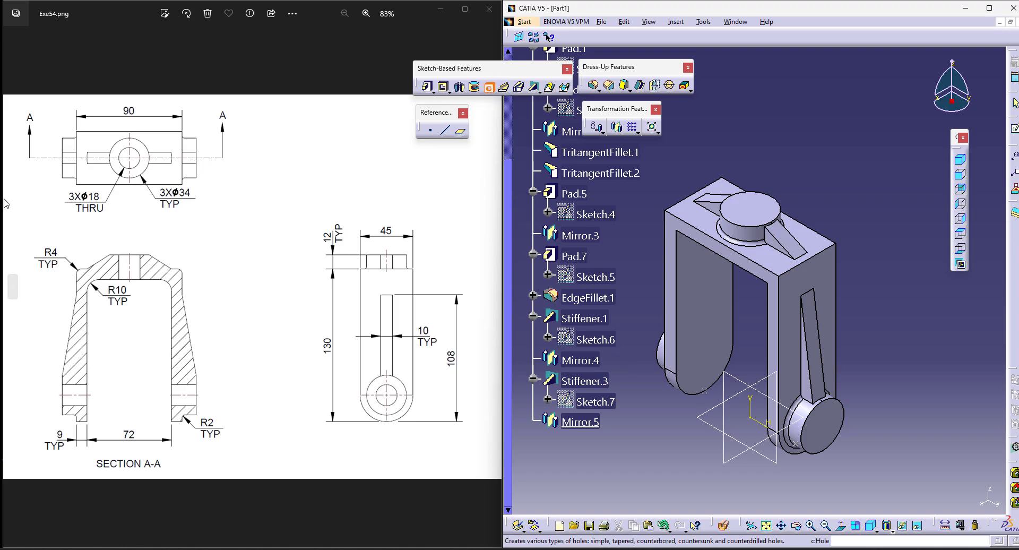
pyautogui.click(843, 434)
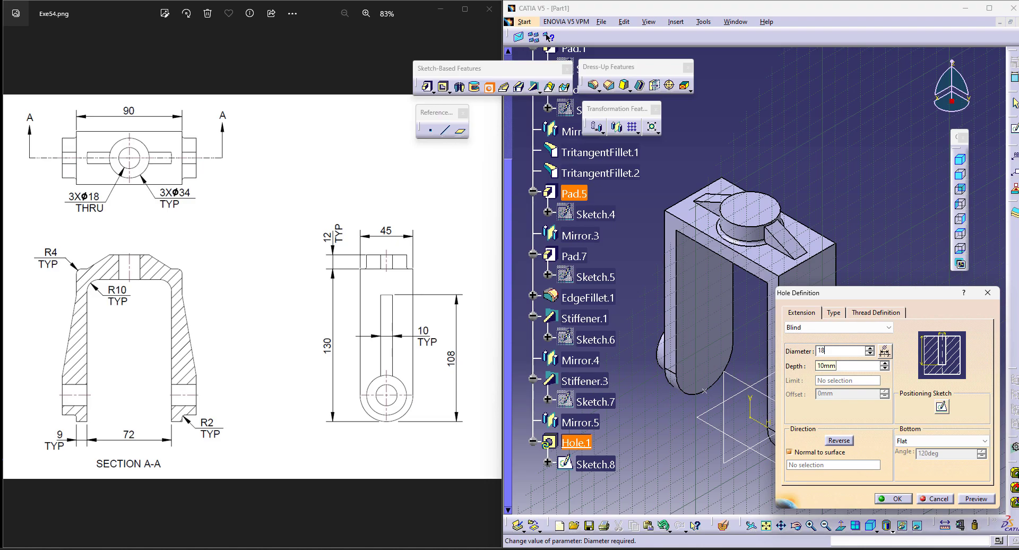
pyautogui.click(828, 327)
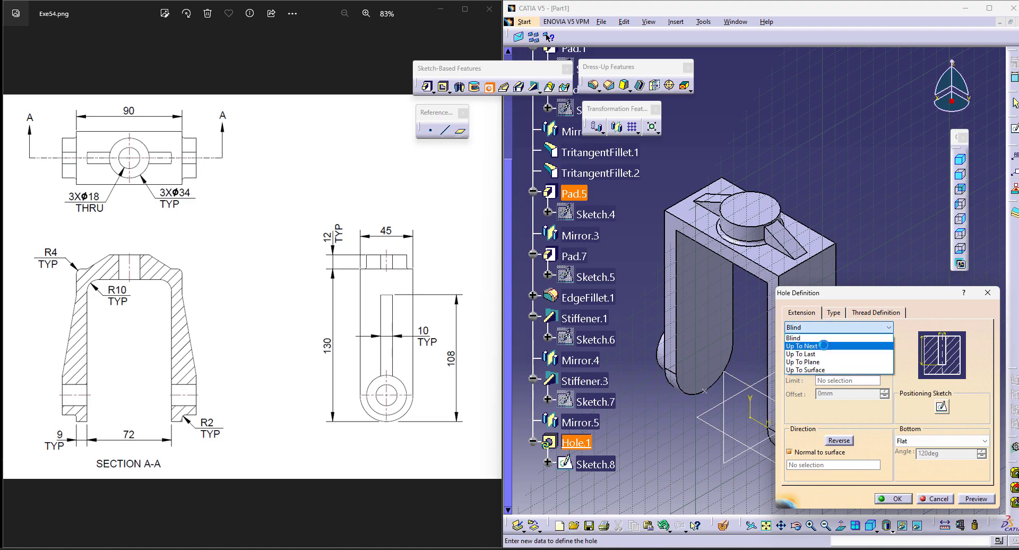
pyautogui.click(802, 345)
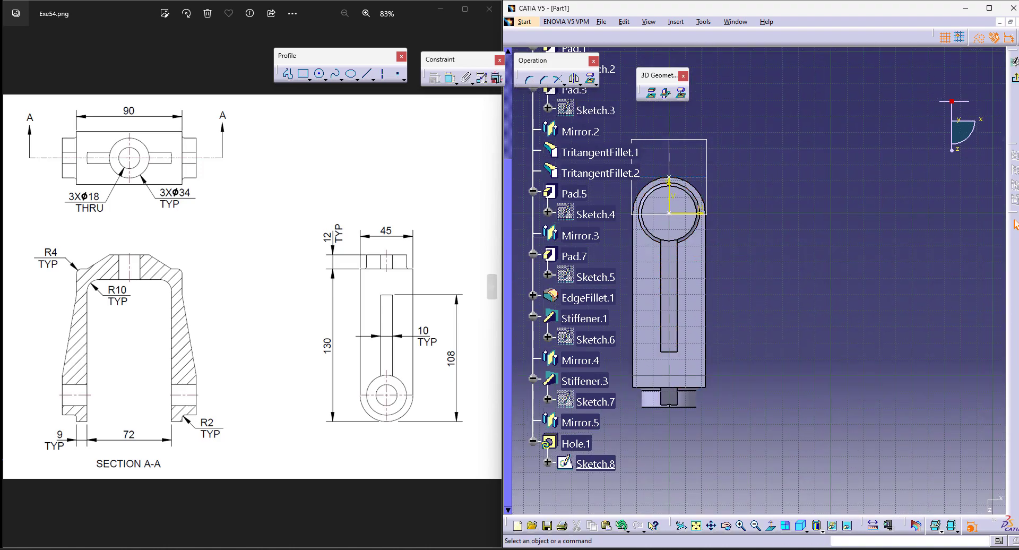
# Step: In the positioning sketch, make the hole's center concentric with the leg boss's circular edge and create the hole
pyautogui.click(450, 78)
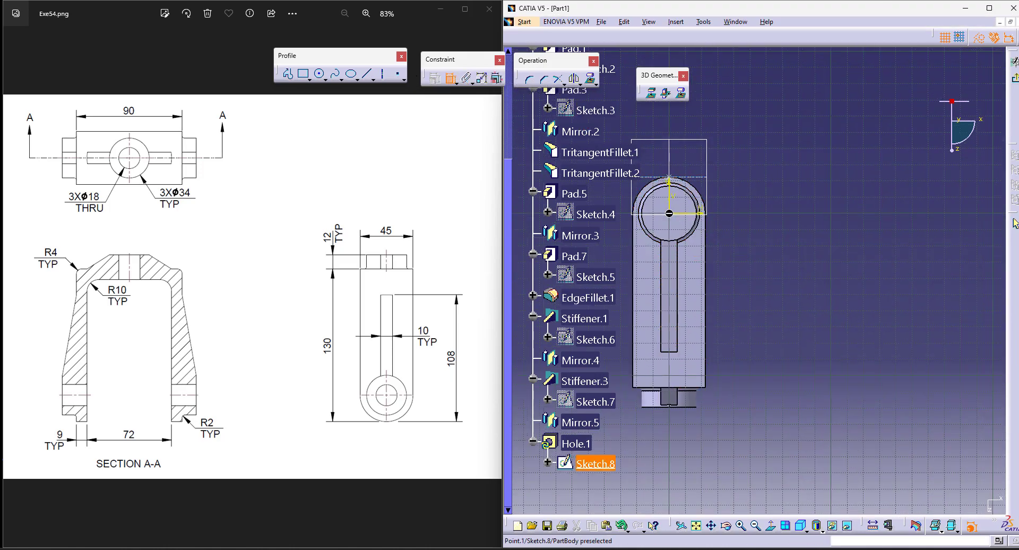
pyautogui.click(693, 195)
pyautogui.rightClick(778, 170)
pyautogui.click(840, 249)
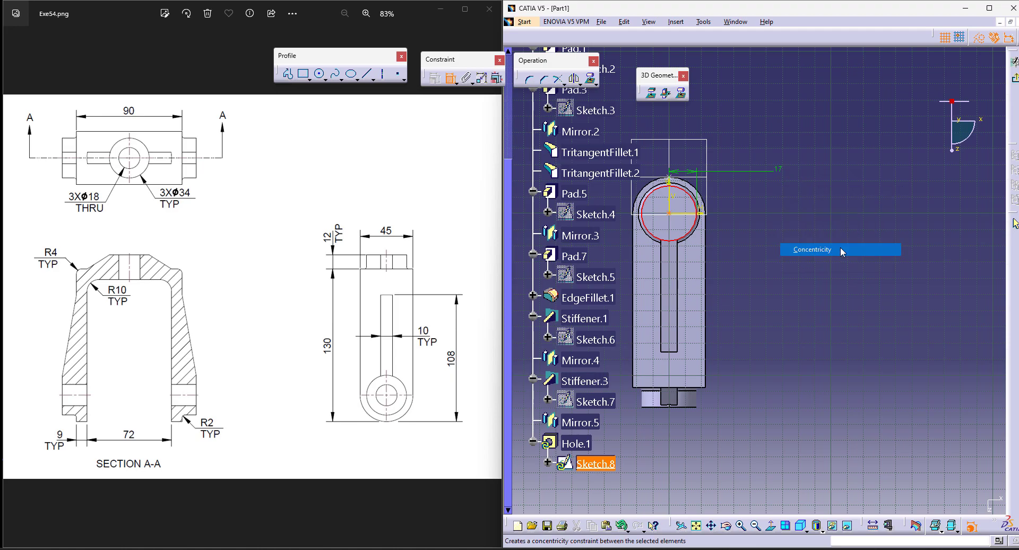
pyautogui.click(1015, 78)
pyautogui.click(894, 499)
# Step: Cut an 18 mm Up To Next hole through the top boss, positioned concentric with its circular edge
pyautogui.click(753, 429)
pyautogui.scroll(1, 684, 270)
pyautogui.moveTo(691, 272); pyautogui.dragTo(766, 348, button='middle')
pyautogui.click(482, 87)
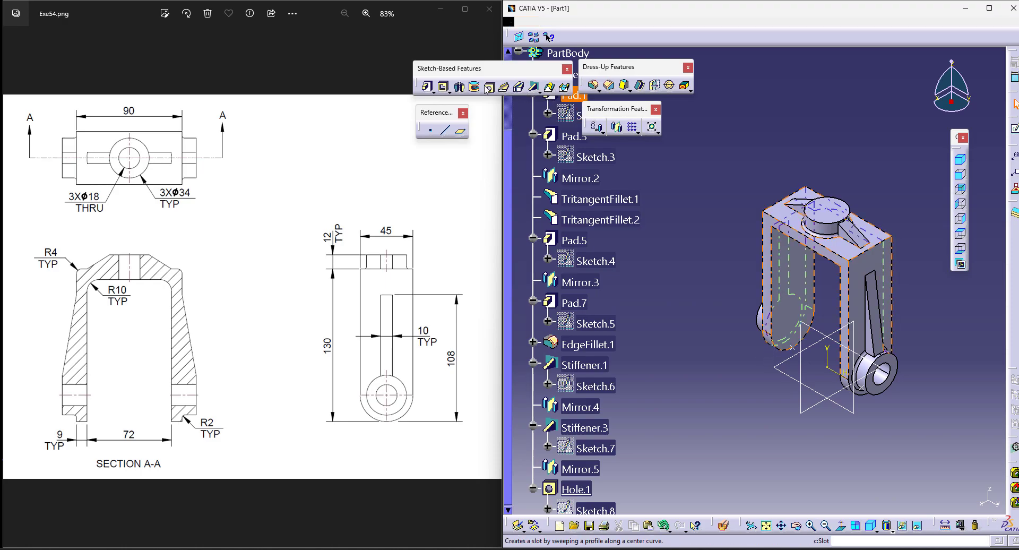
pyautogui.click(827, 209)
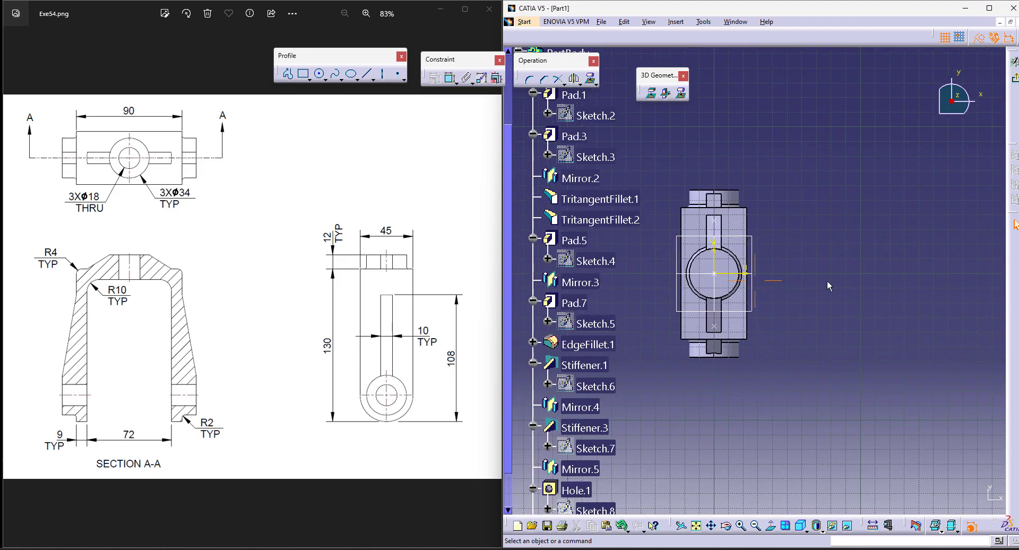
pyautogui.click(450, 78)
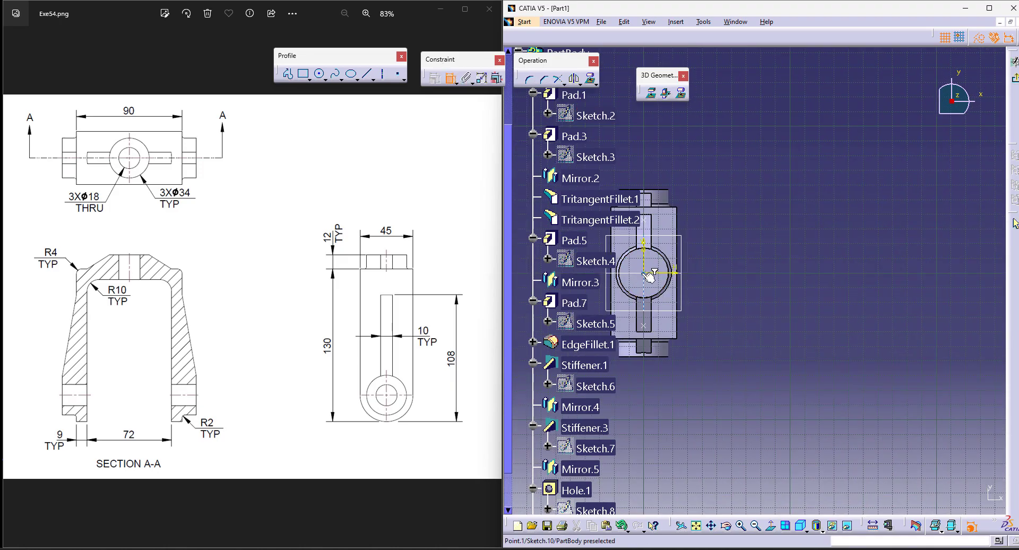
pyautogui.rightClick(679, 208)
pyautogui.click(764, 286)
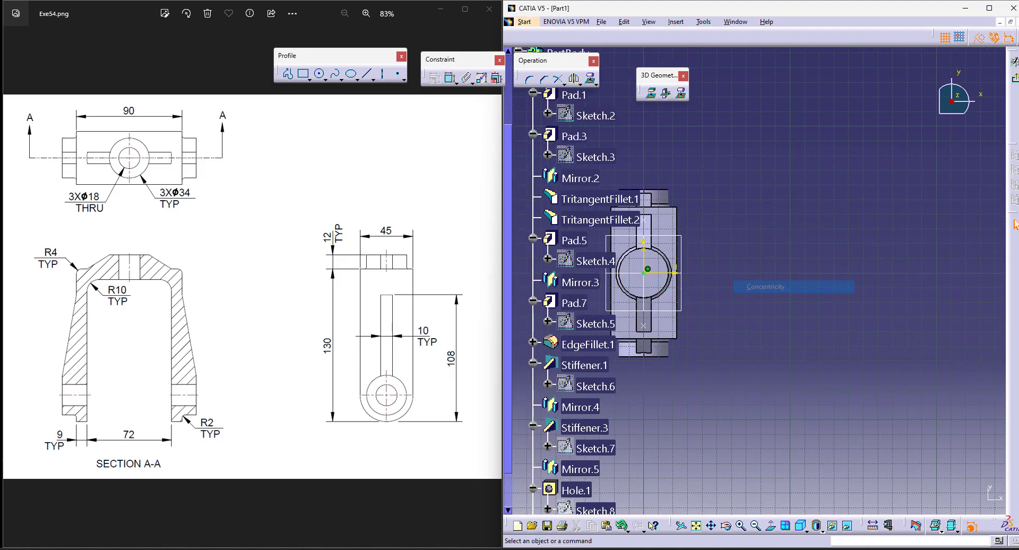
pyautogui.click(1018, 80)
pyautogui.click(894, 499)
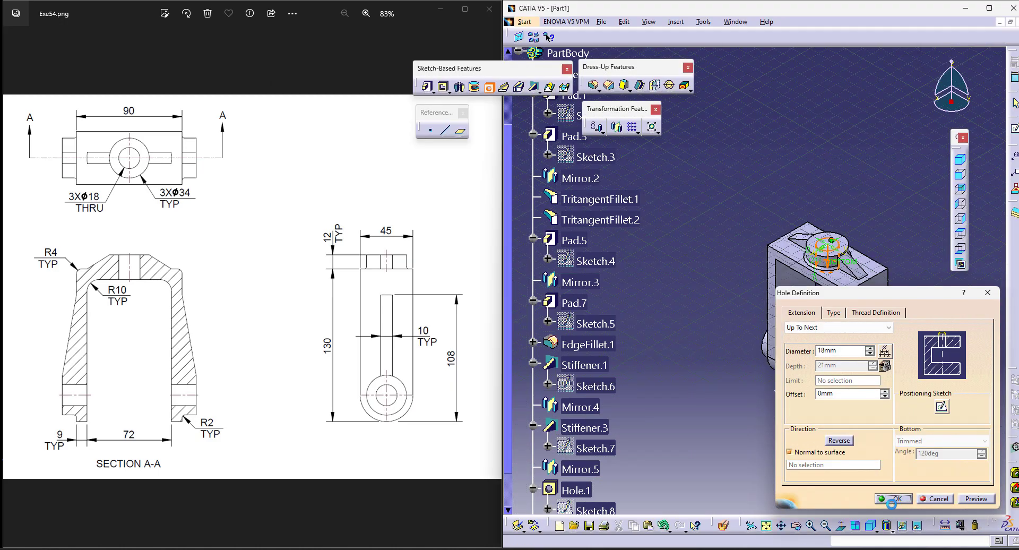
# Step: Start an 18 mm Up To Next hole on the opposite leg boss's outer face and open its positioning sketch
pyautogui.click(796, 525)
pyautogui.moveTo(691, 381); pyautogui.dragTo(864, 340)
pyautogui.moveTo(702, 359); pyautogui.dragTo(840, 335, button='middle')
pyautogui.keyDown('ctrl'); pyautogui.moveTo(756, 376); pyautogui.dragTo(768, 290, button='middle'); pyautogui.keyUp('ctrl')
pyautogui.click(489, 86)
pyautogui.click(738, 332)
pyautogui.click(942, 406)
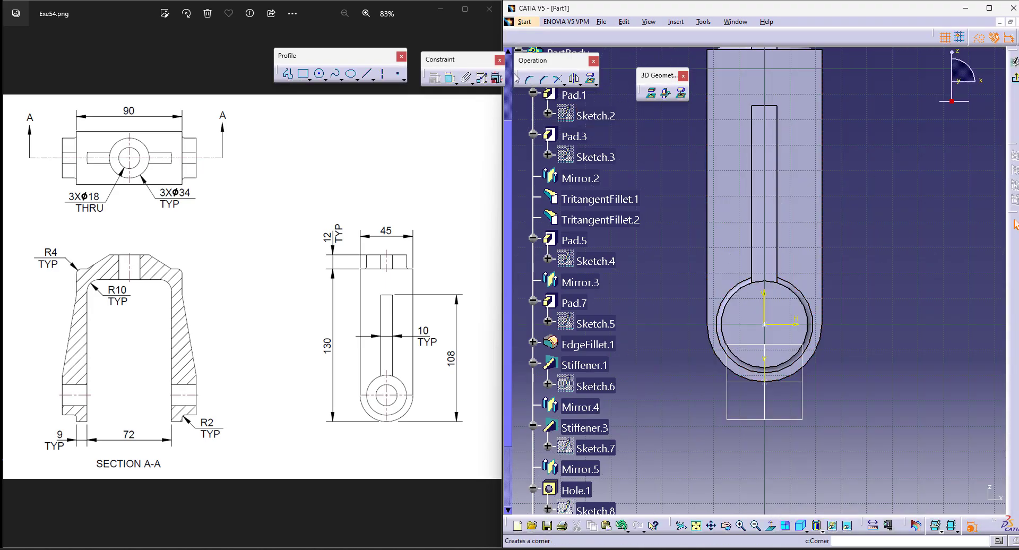
# Step: Constrain the hole's center point concentric with the opposite leg boss's circular edge and create the hole
pyautogui.click(450, 78)
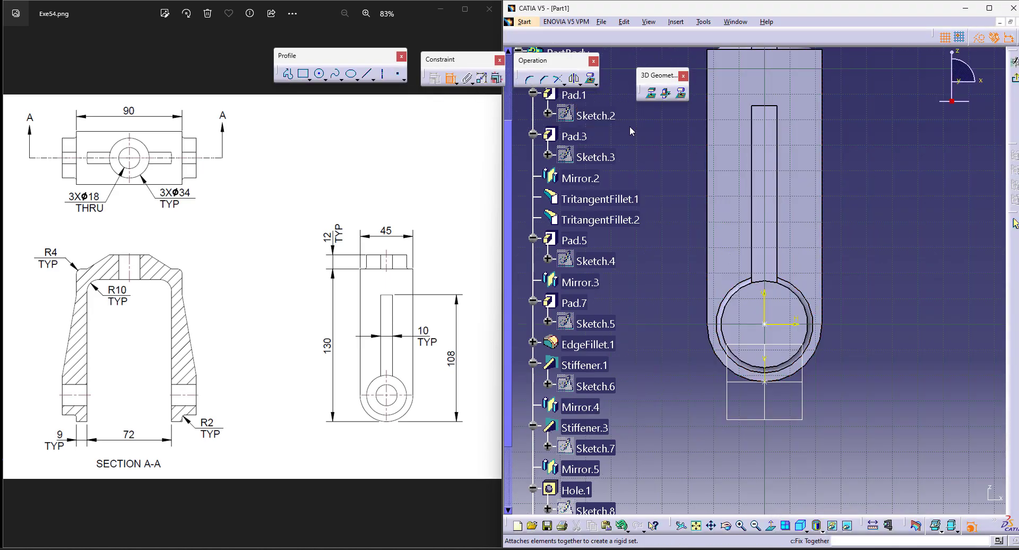
pyautogui.click(763, 326)
pyautogui.click(807, 295)
pyautogui.rightClick(896, 249)
pyautogui.click(944, 327)
pyautogui.click(1015, 79)
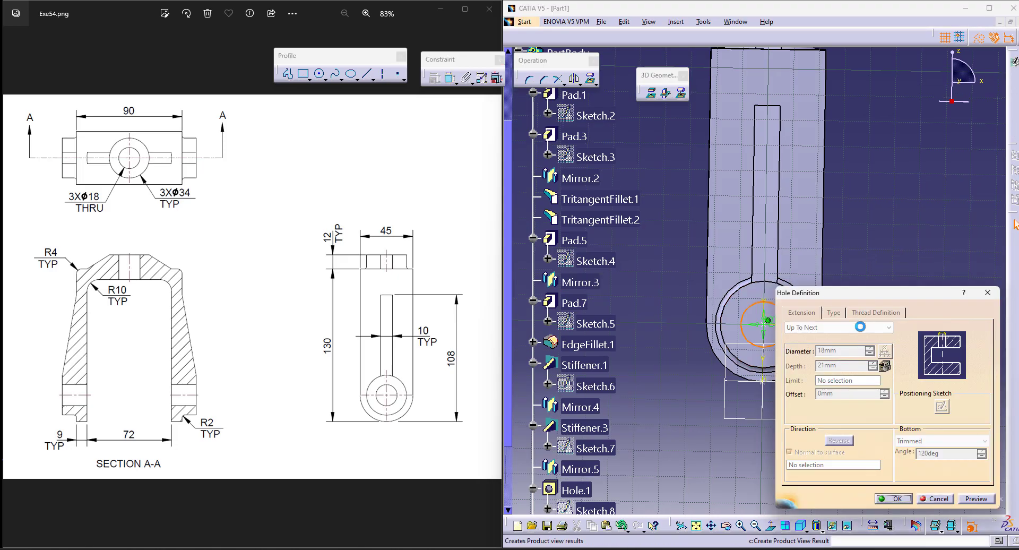
pyautogui.click(900, 499)
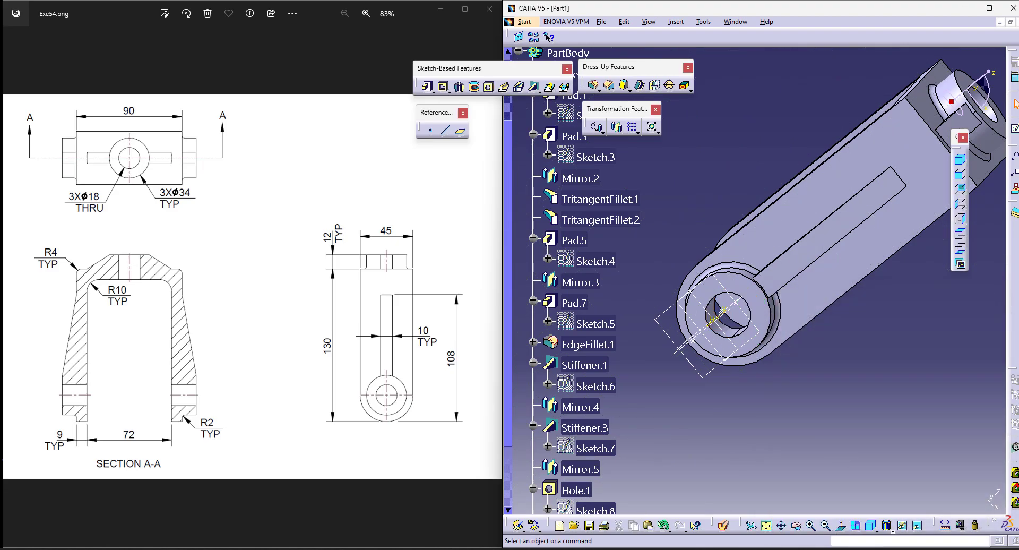
pyautogui.click(872, 527)
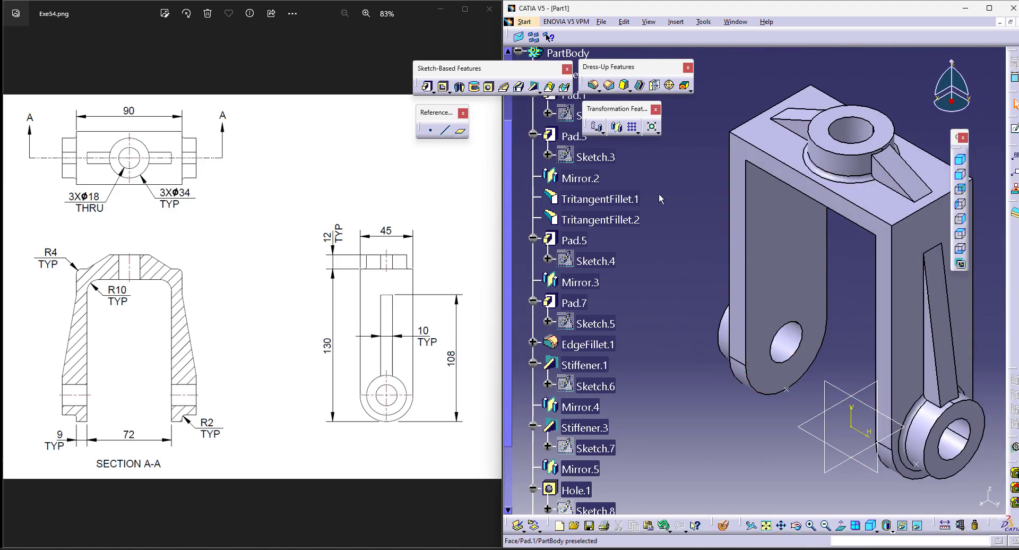
# Step: Apply a 10 mm edge fillet to the two inner corner edges where the legs meet the top plate
pyautogui.click(595, 87)
pyautogui.click(798, 527)
pyautogui.moveTo(756, 446); pyautogui.dragTo(764, 204)
pyautogui.click(799, 78)
pyautogui.moveTo(804, 147); pyautogui.dragTo(668, 317, button='middle')
pyautogui.click(796, 531)
pyautogui.moveTo(675, 335); pyautogui.dragTo(704, 327)
pyautogui.click(795, 530)
pyautogui.moveTo(740, 413); pyautogui.dragTo(842, 195)
pyautogui.click(836, 193)
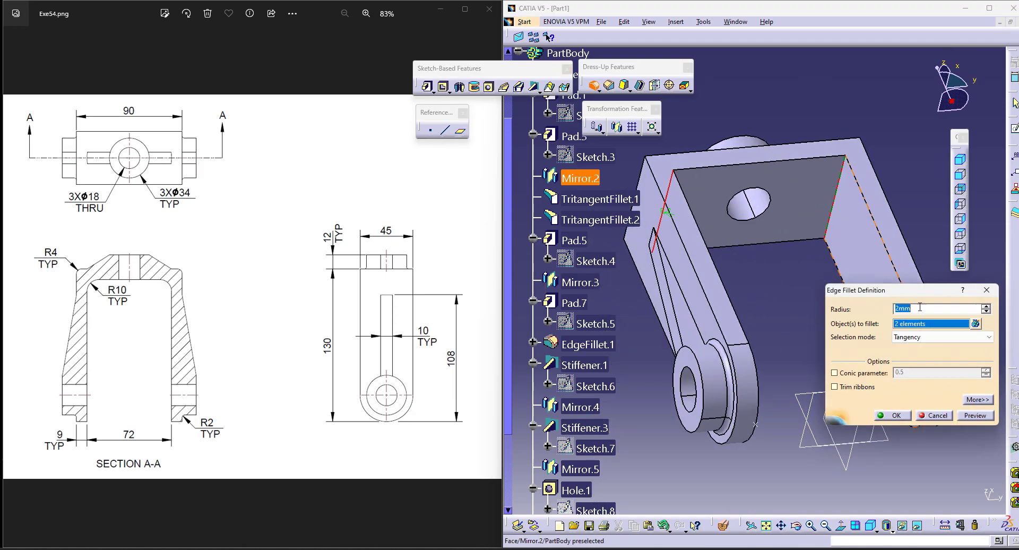
pyautogui.write('10')
pyautogui.press('Return')
pyautogui.click(834, 321)
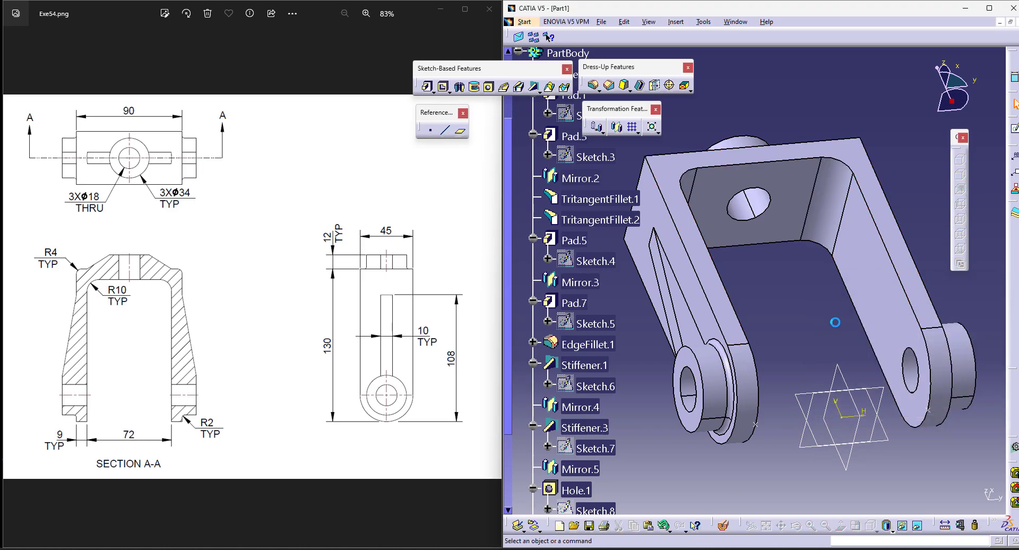
# Step: Apply a 4 mm edge fillet to the two outer top edges of the bracket above the legs
pyautogui.click(870, 527)
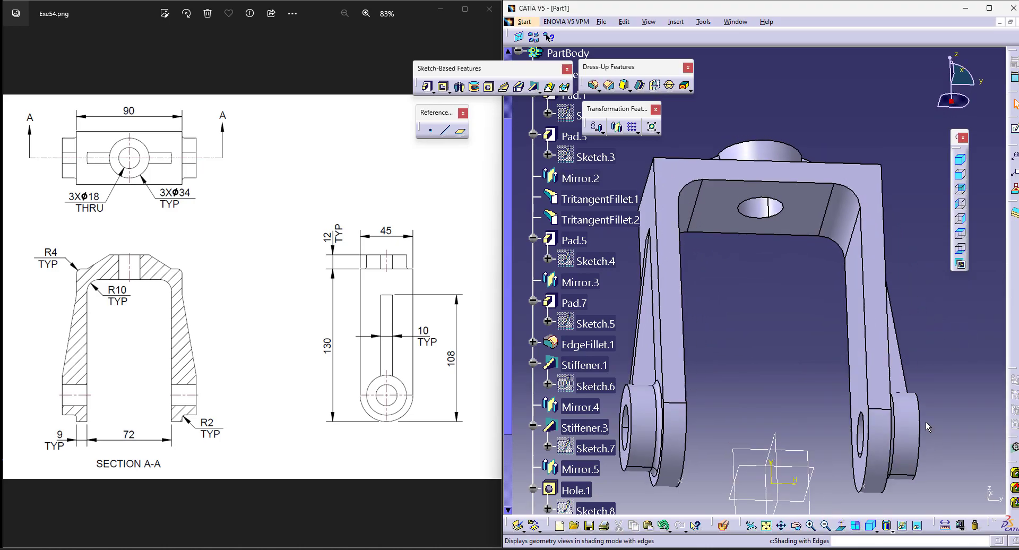
pyautogui.click(593, 85)
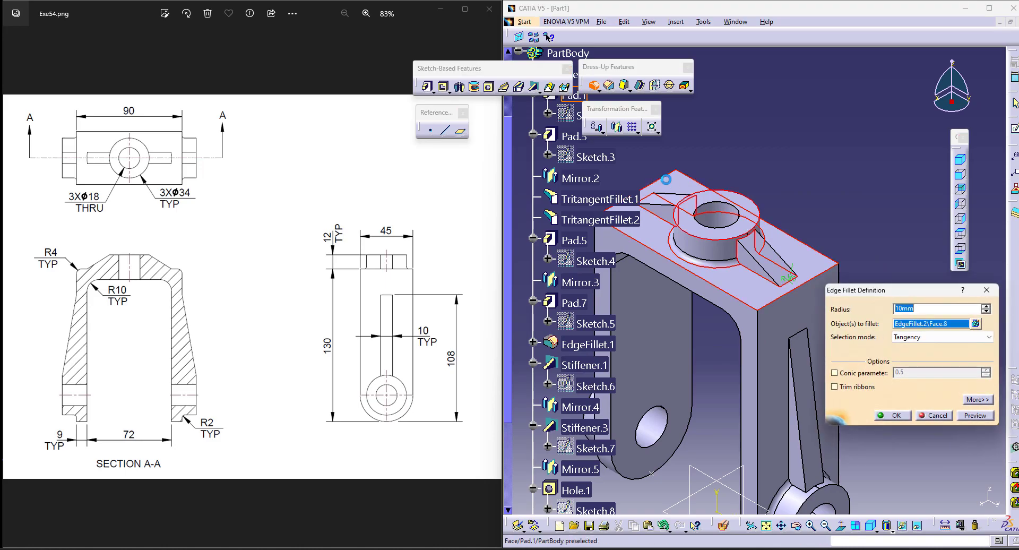
pyautogui.click(671, 179)
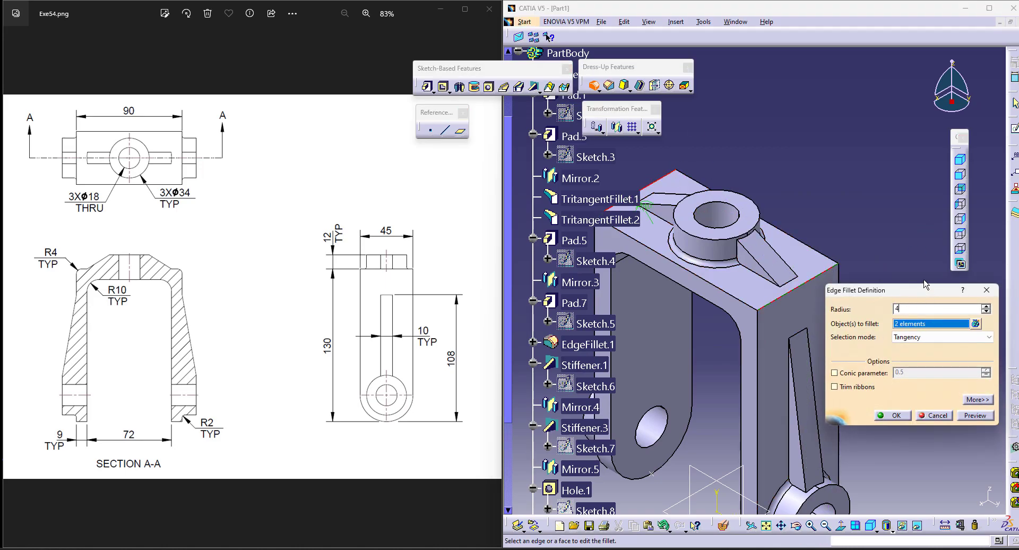
pyautogui.press('Return')
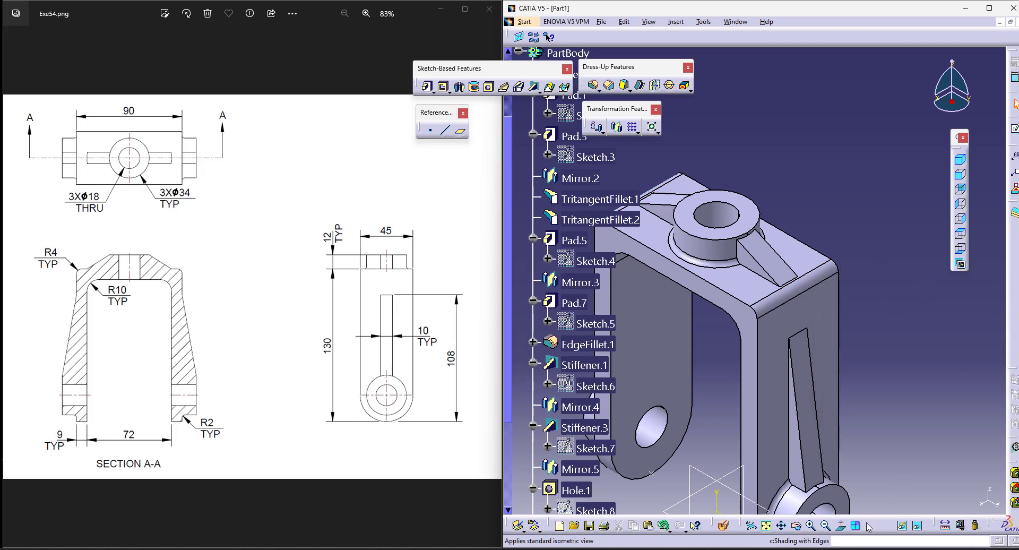
# Step: Fit the whole bracket in the view and maximize the CATIA window
pyautogui.click(871, 527)
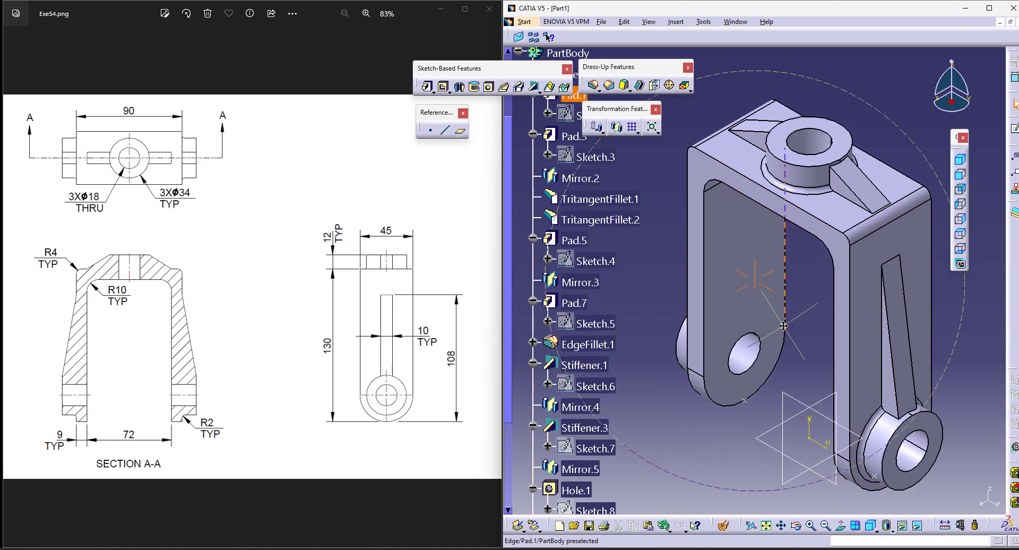
pyautogui.click(989, 8)
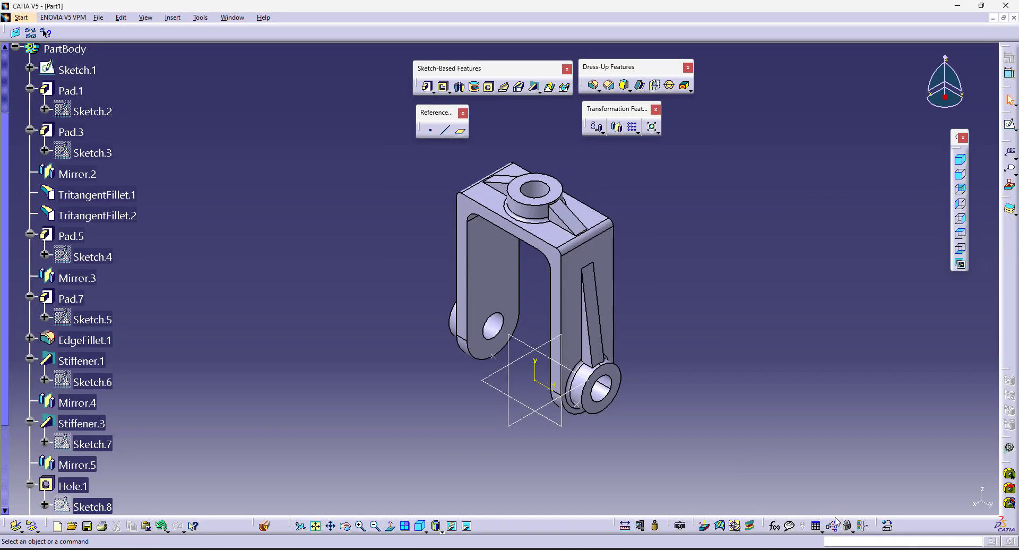
# Step: Try the plain Shading display style on the bracket and return to Shading with Edges
pyautogui.click(438, 528)
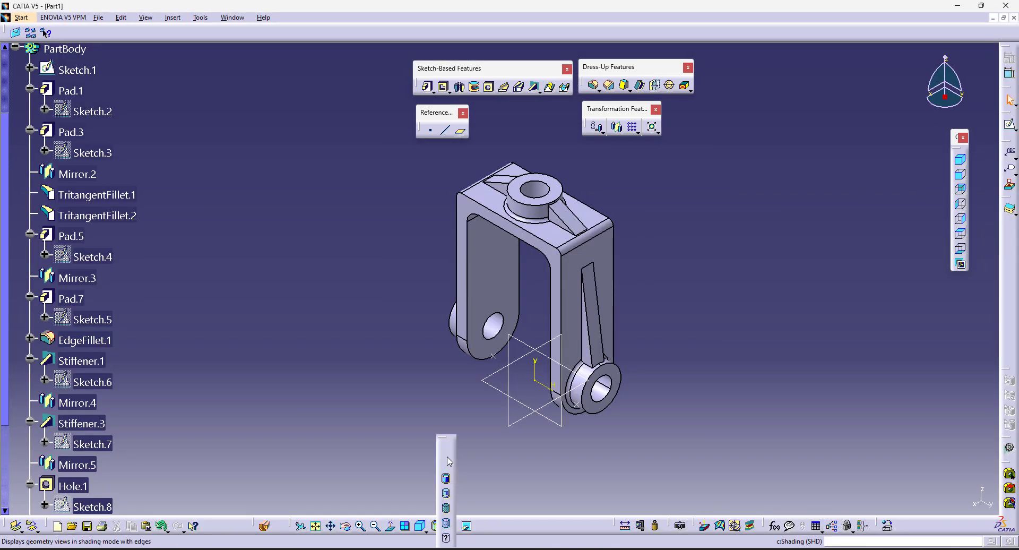
pyautogui.click(446, 454)
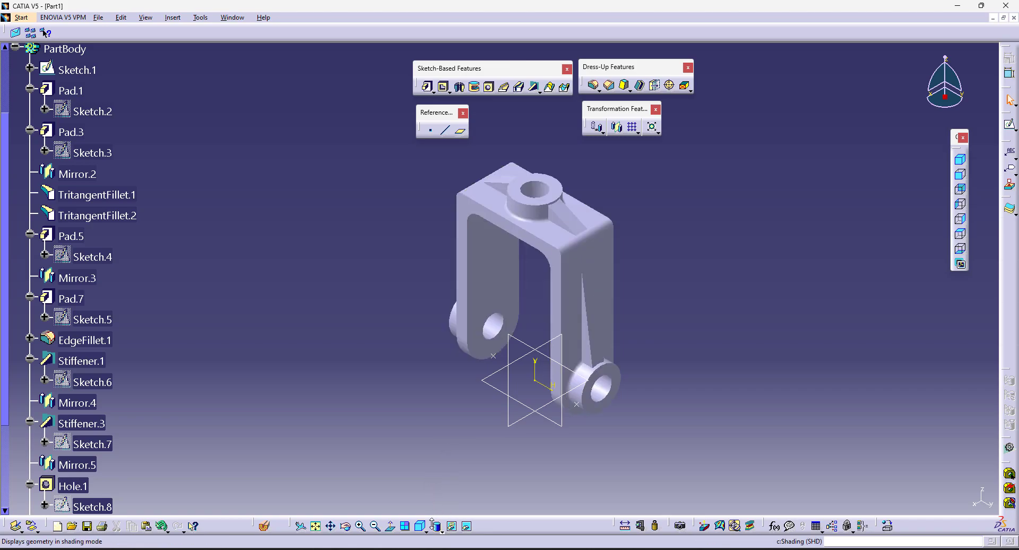
pyautogui.click(436, 528)
pyautogui.click(443, 467)
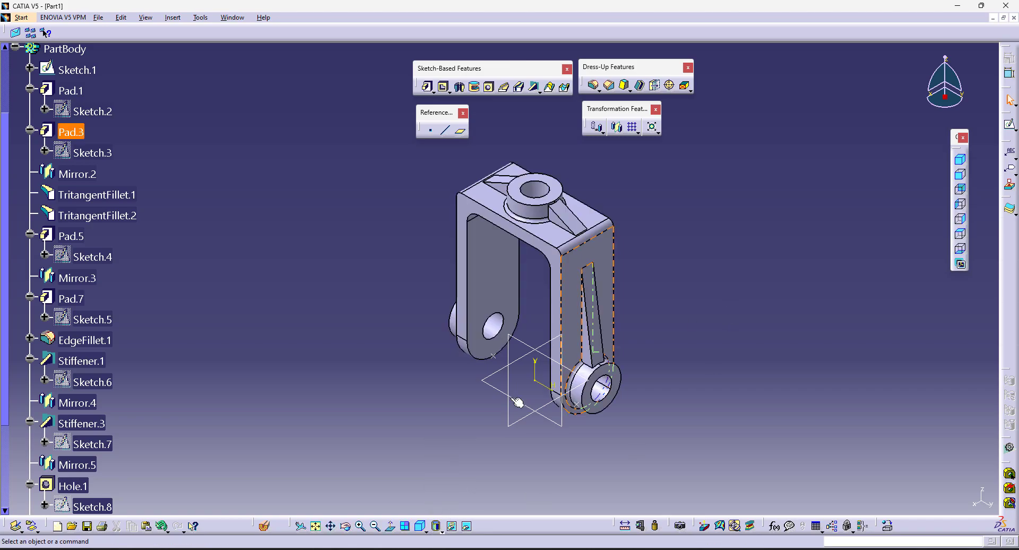
# Step: Display the bracket in shading with edges without smooth edges and center it in the view
pyautogui.click(439, 529)
pyautogui.click(447, 480)
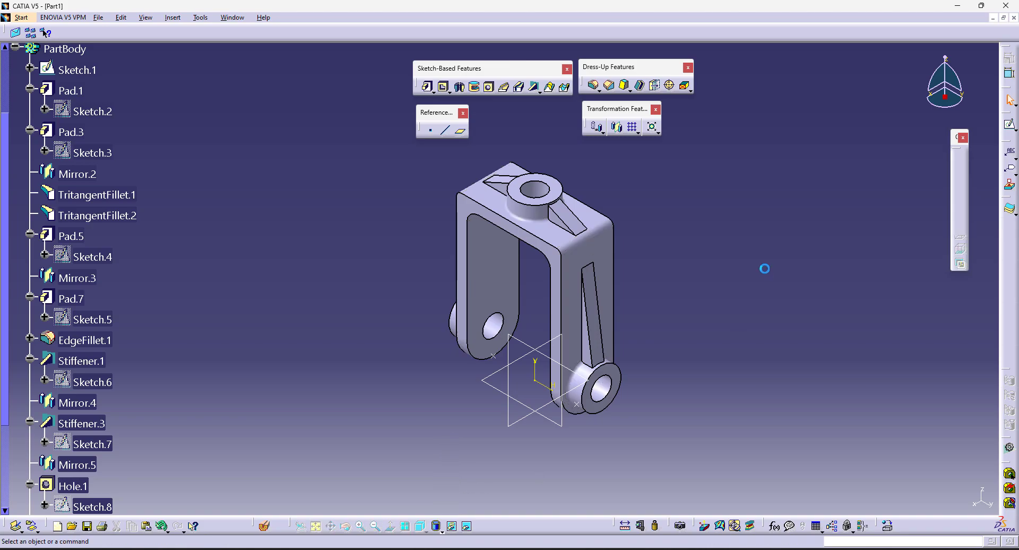
pyautogui.moveTo(729, 207); pyautogui.dragTo(731, 218, button='middle')
pyautogui.middleClick(731, 219)
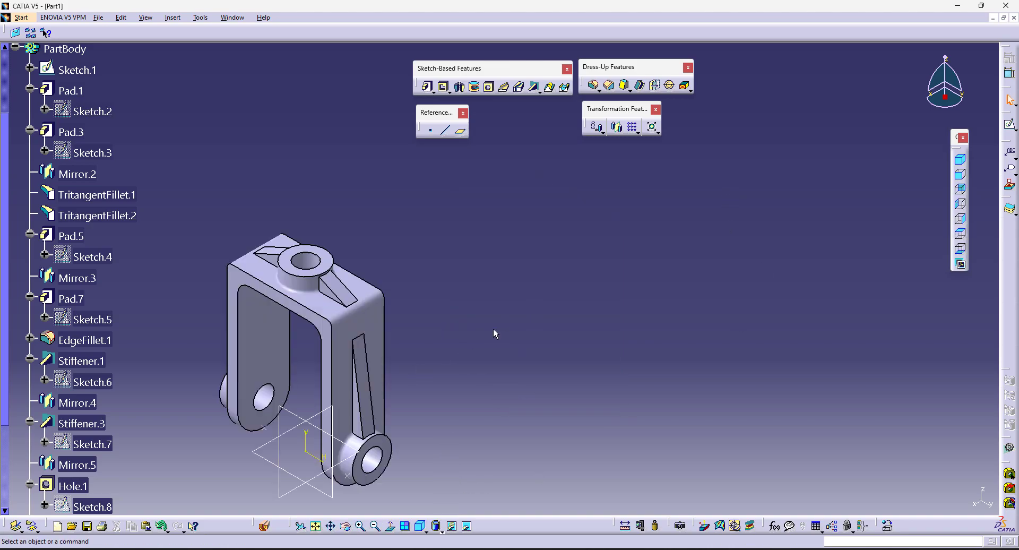
pyautogui.moveTo(650, 271); pyautogui.dragTo(877, 198, button='middle')
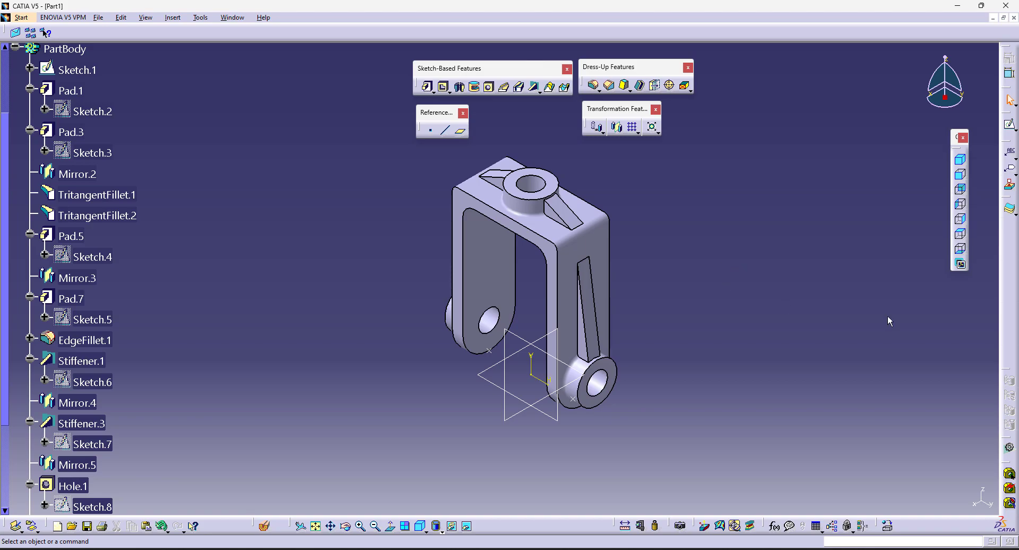
# Step: Collapse the PartBody branch of the specification tree
pyautogui.scroll(2, 22, 95)
pyautogui.click(15, 94)
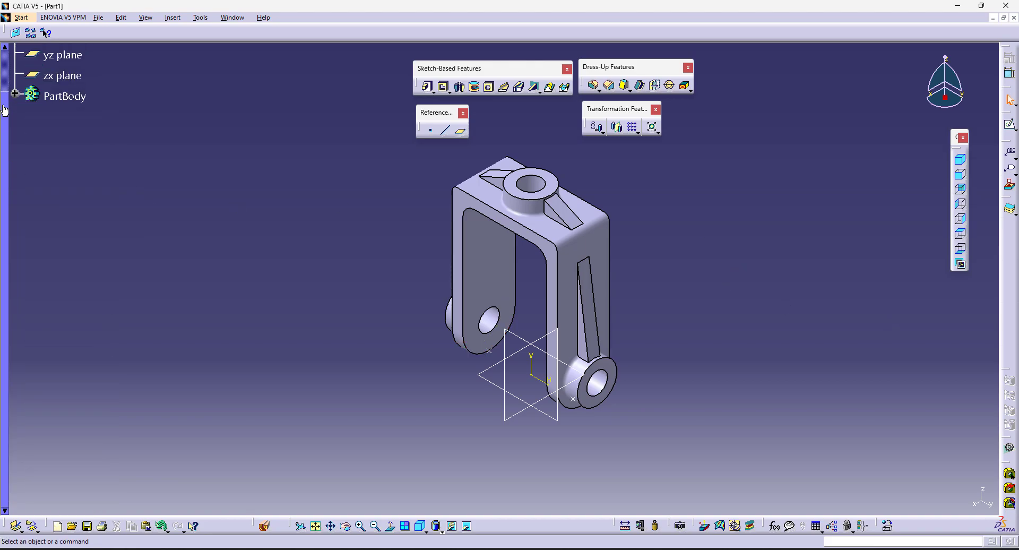